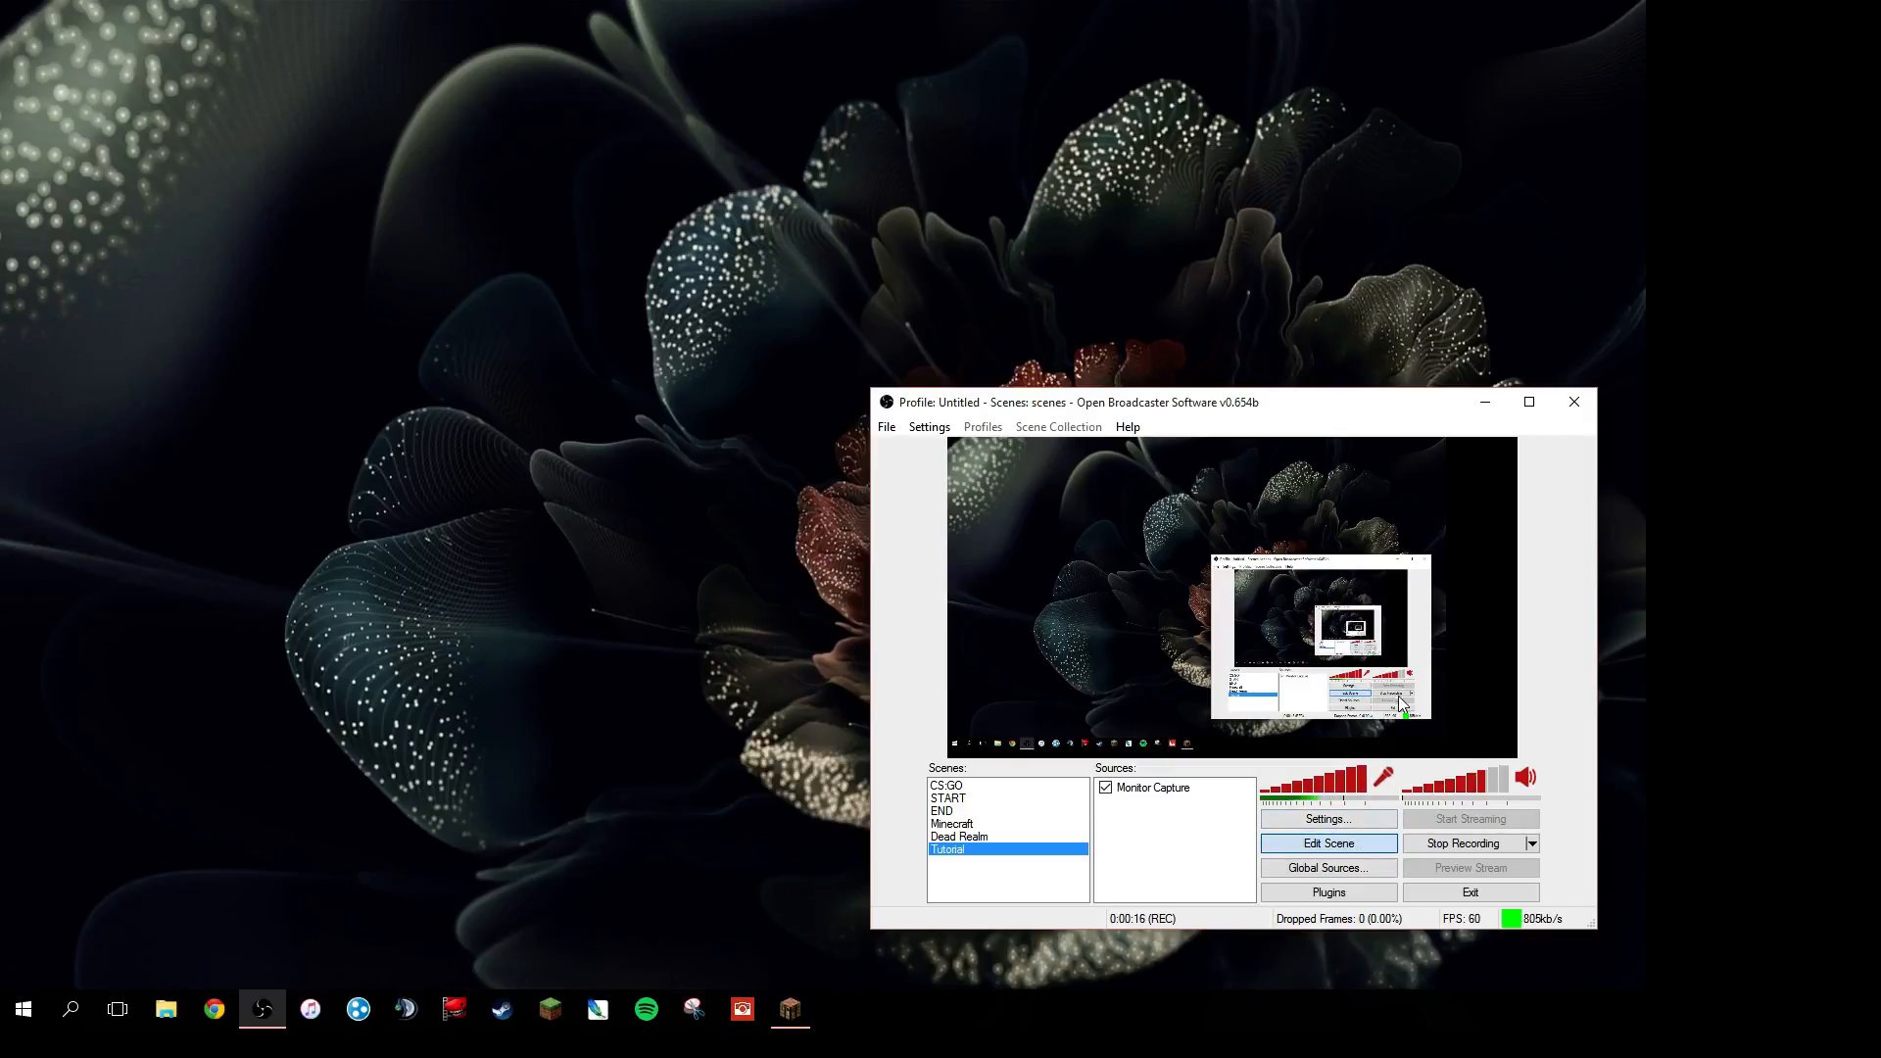
- Stretch the Monitor Capture source of the Tutorial scene to fill the whole preview, and leave scene editing
click(1213, 787)
drag(1435, 738, 1517, 756)
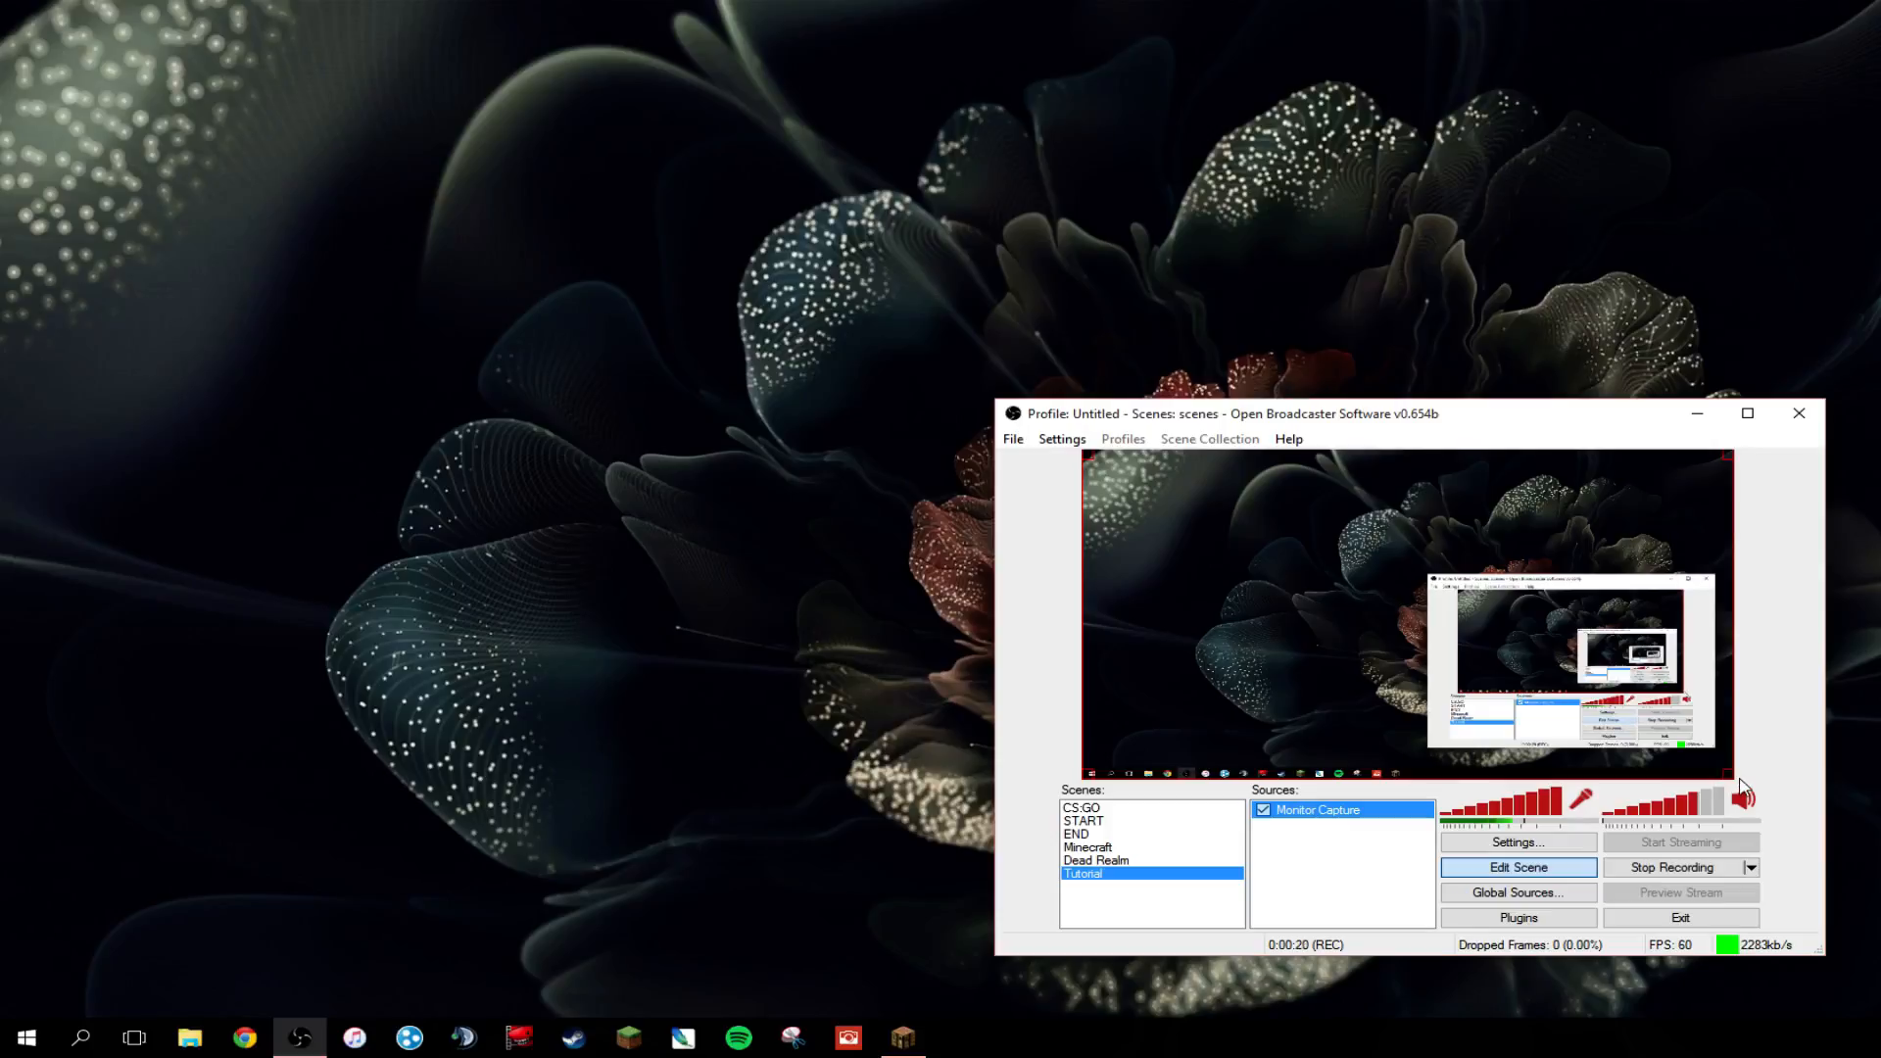
click(1528, 868)
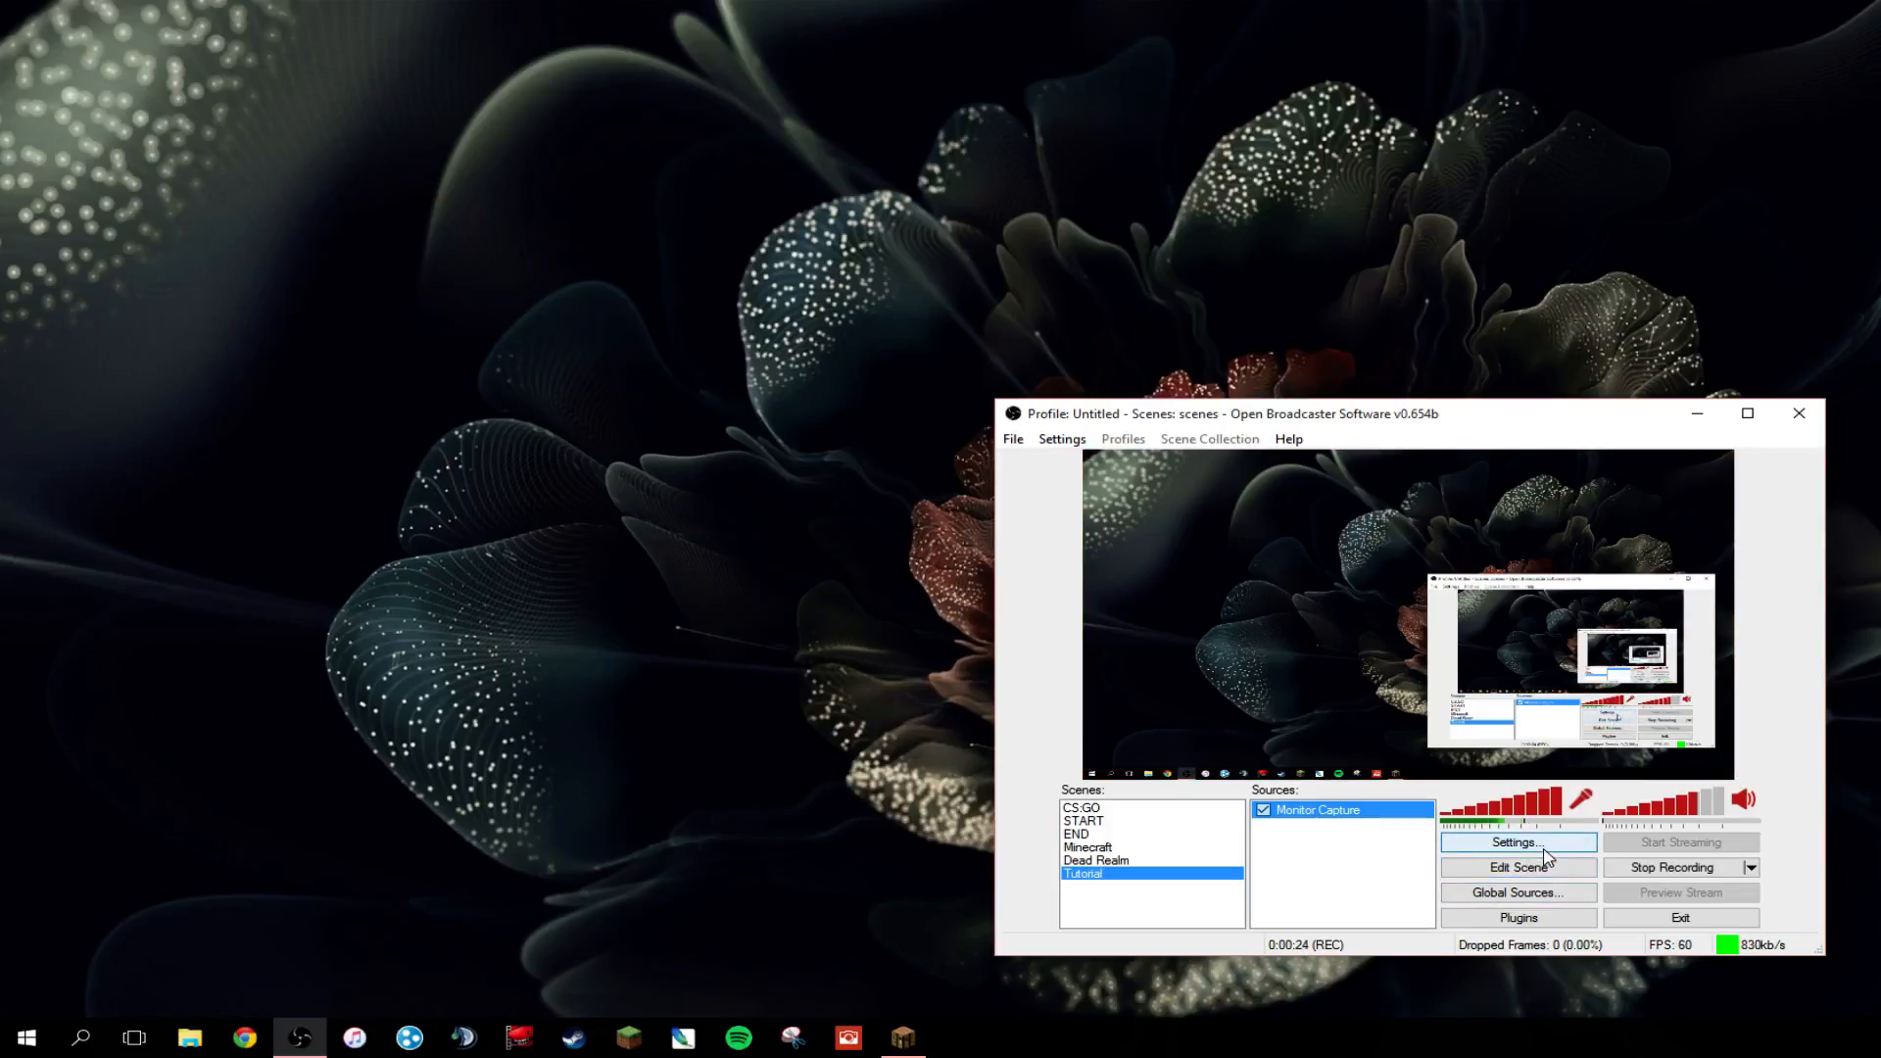
- Open the encoding settings and select 8 as the video Quality Balance
click(1524, 842)
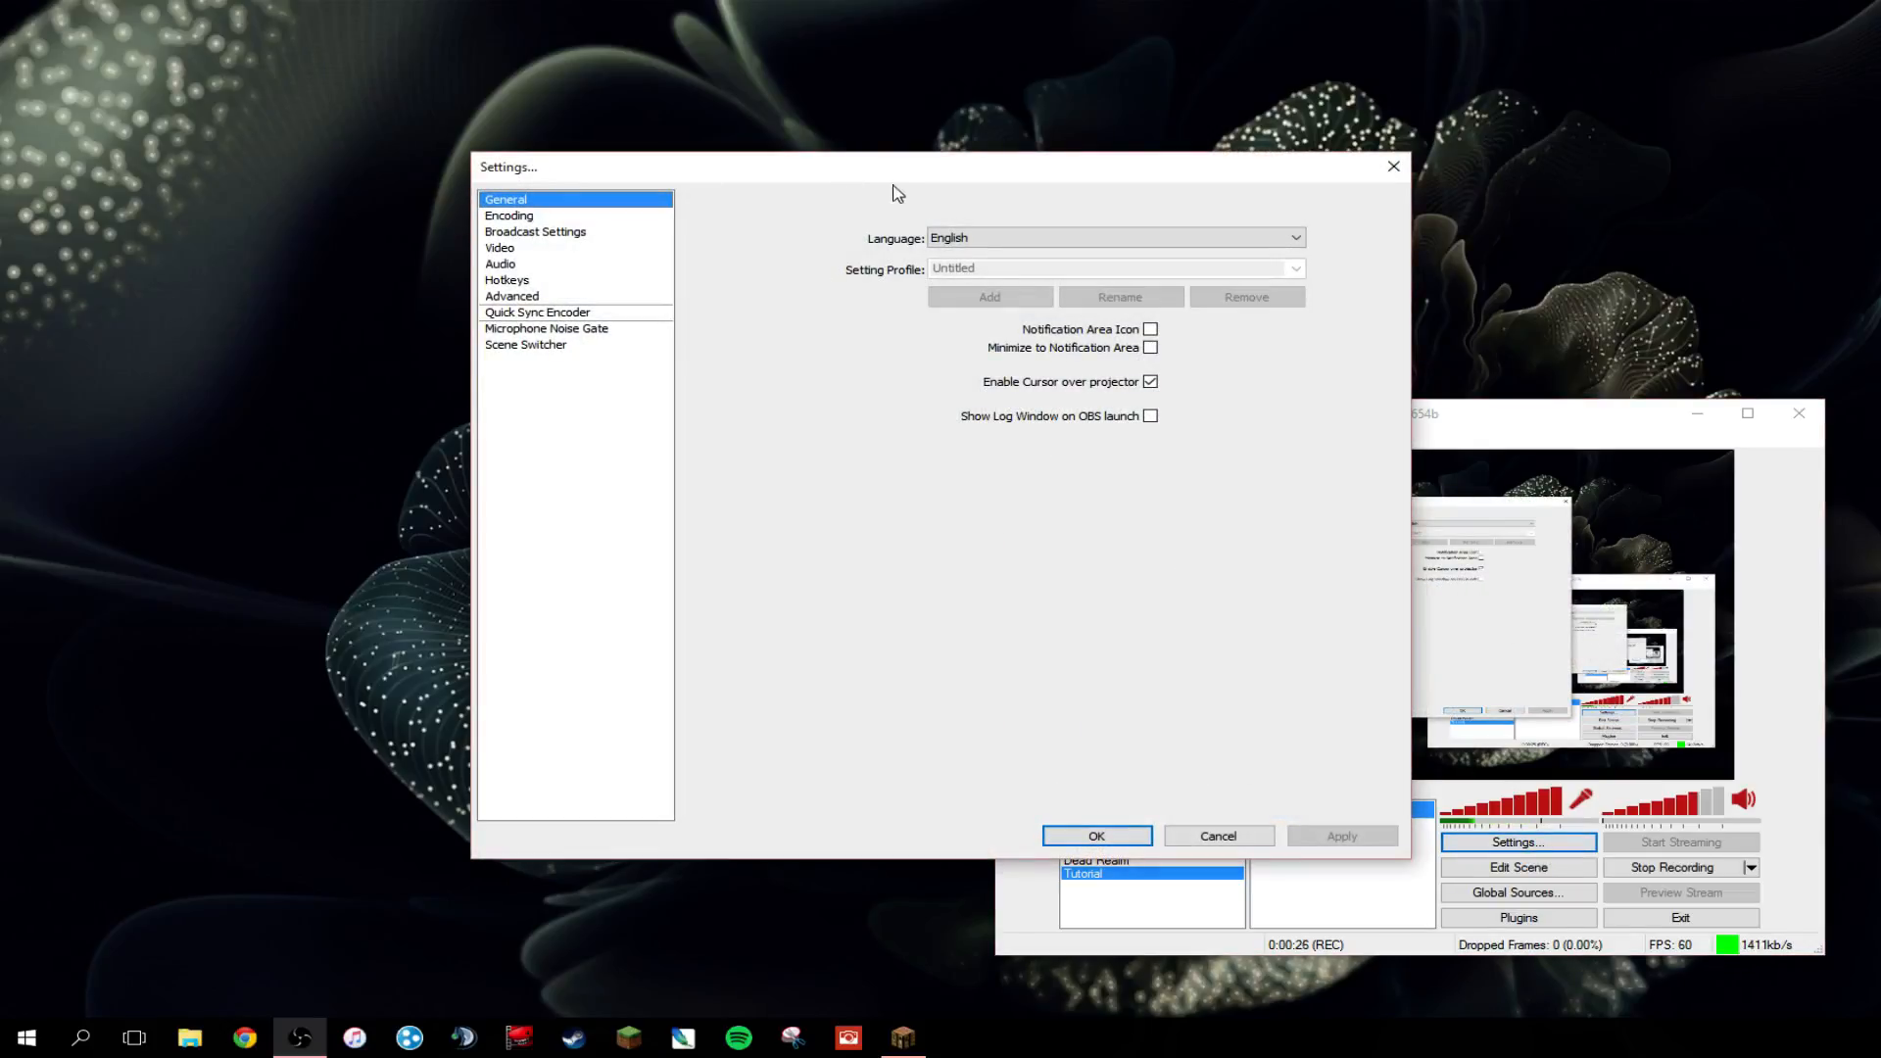
drag(970, 162, 1021, 188)
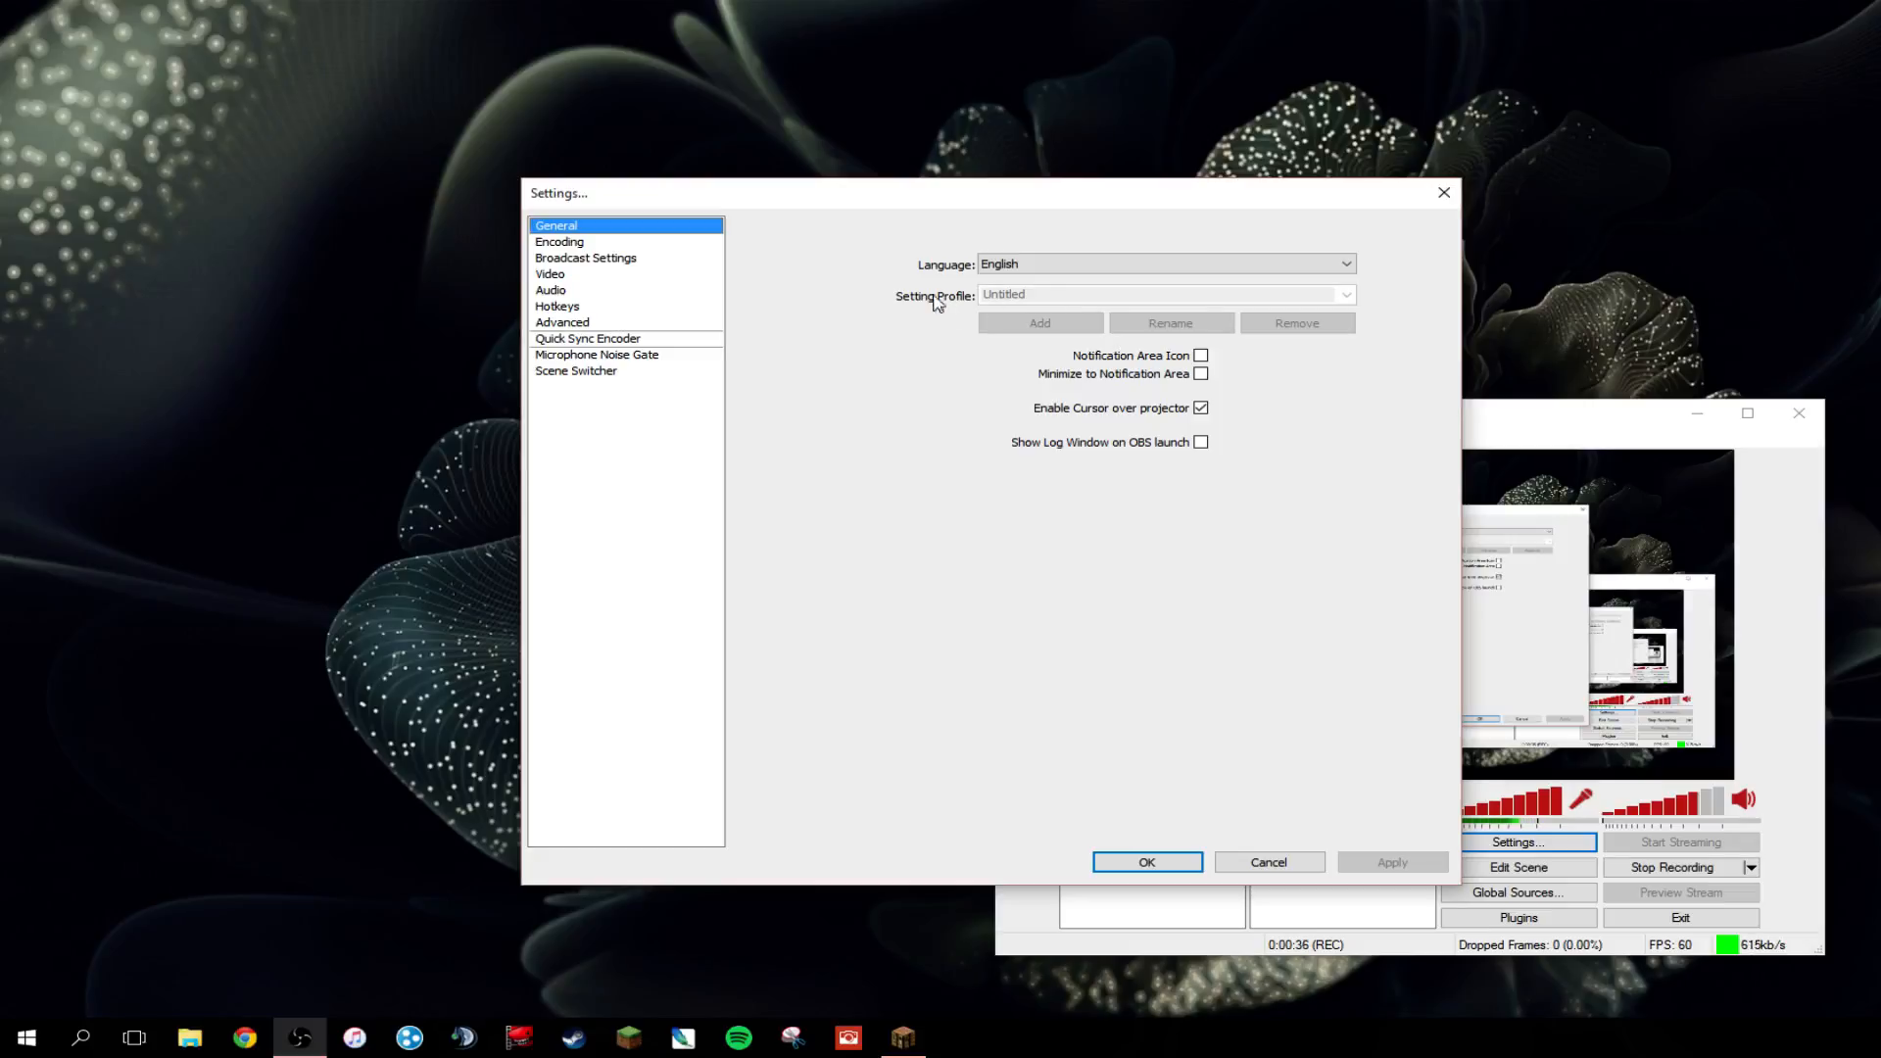
click(563, 245)
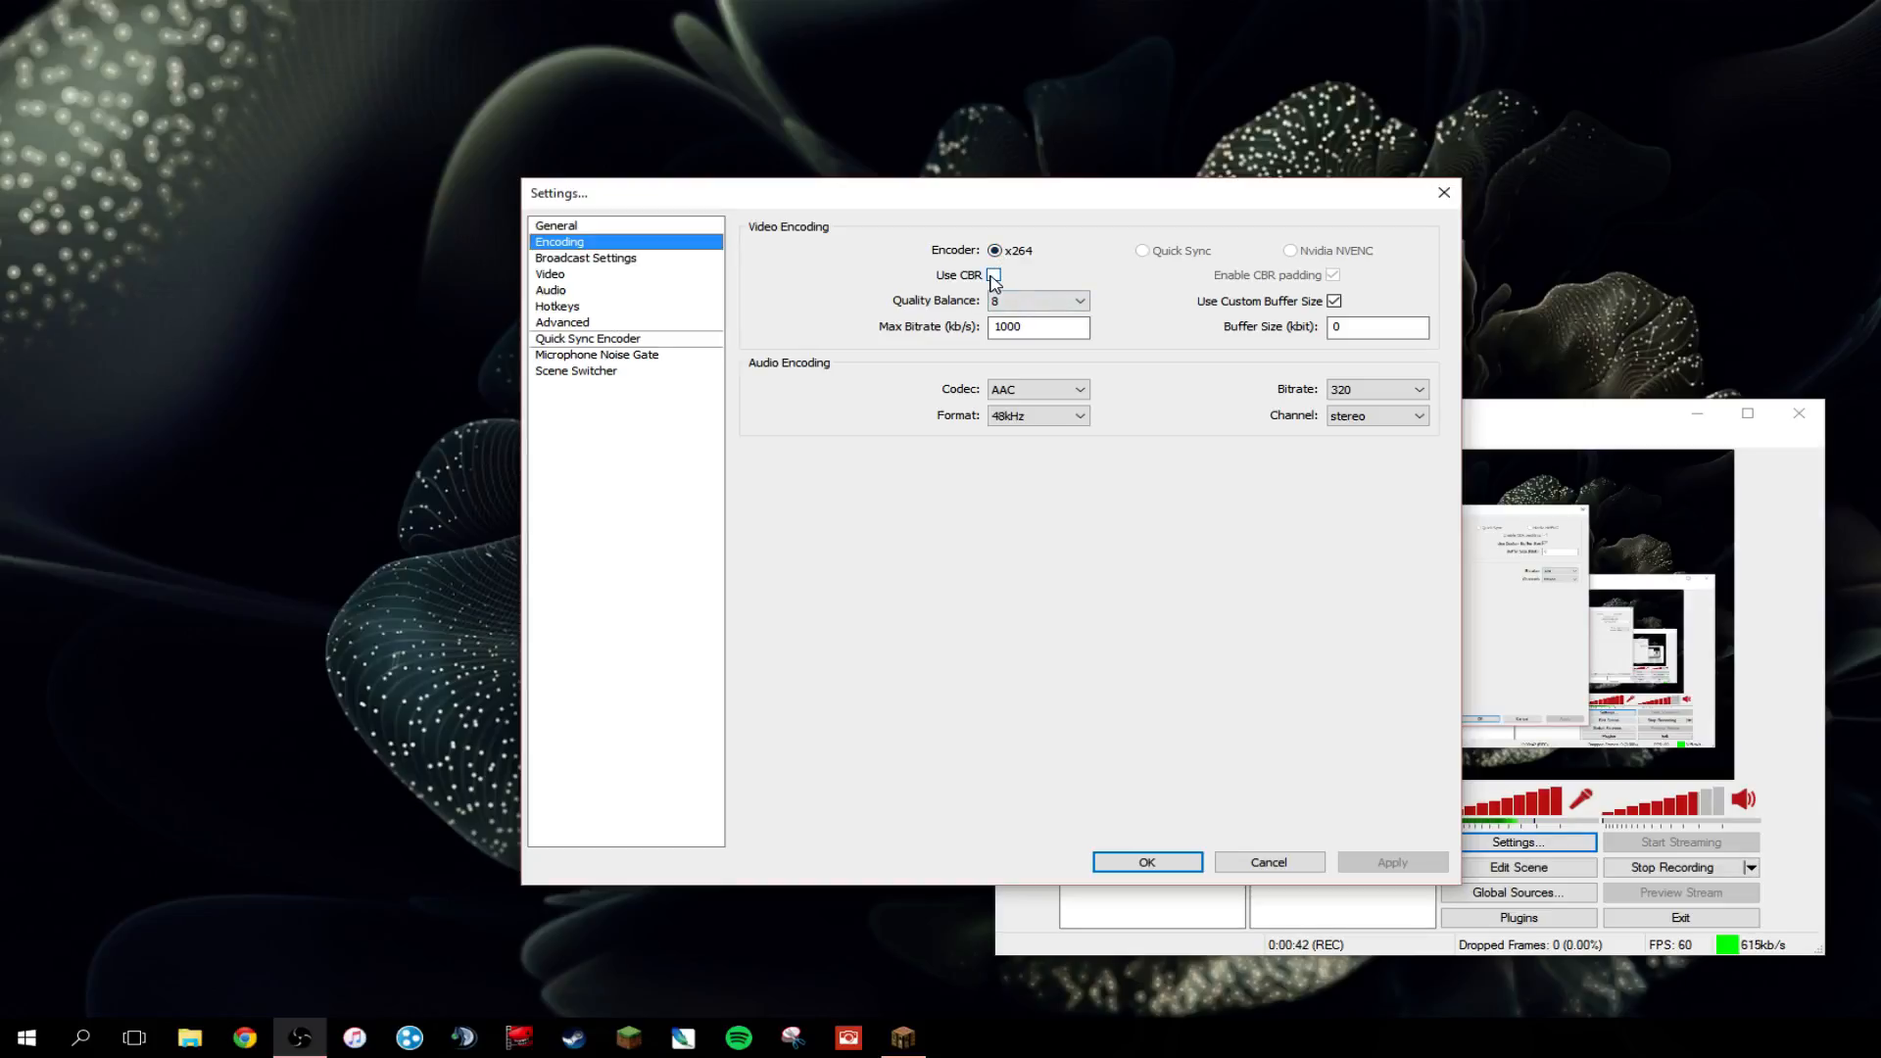
click(1046, 301)
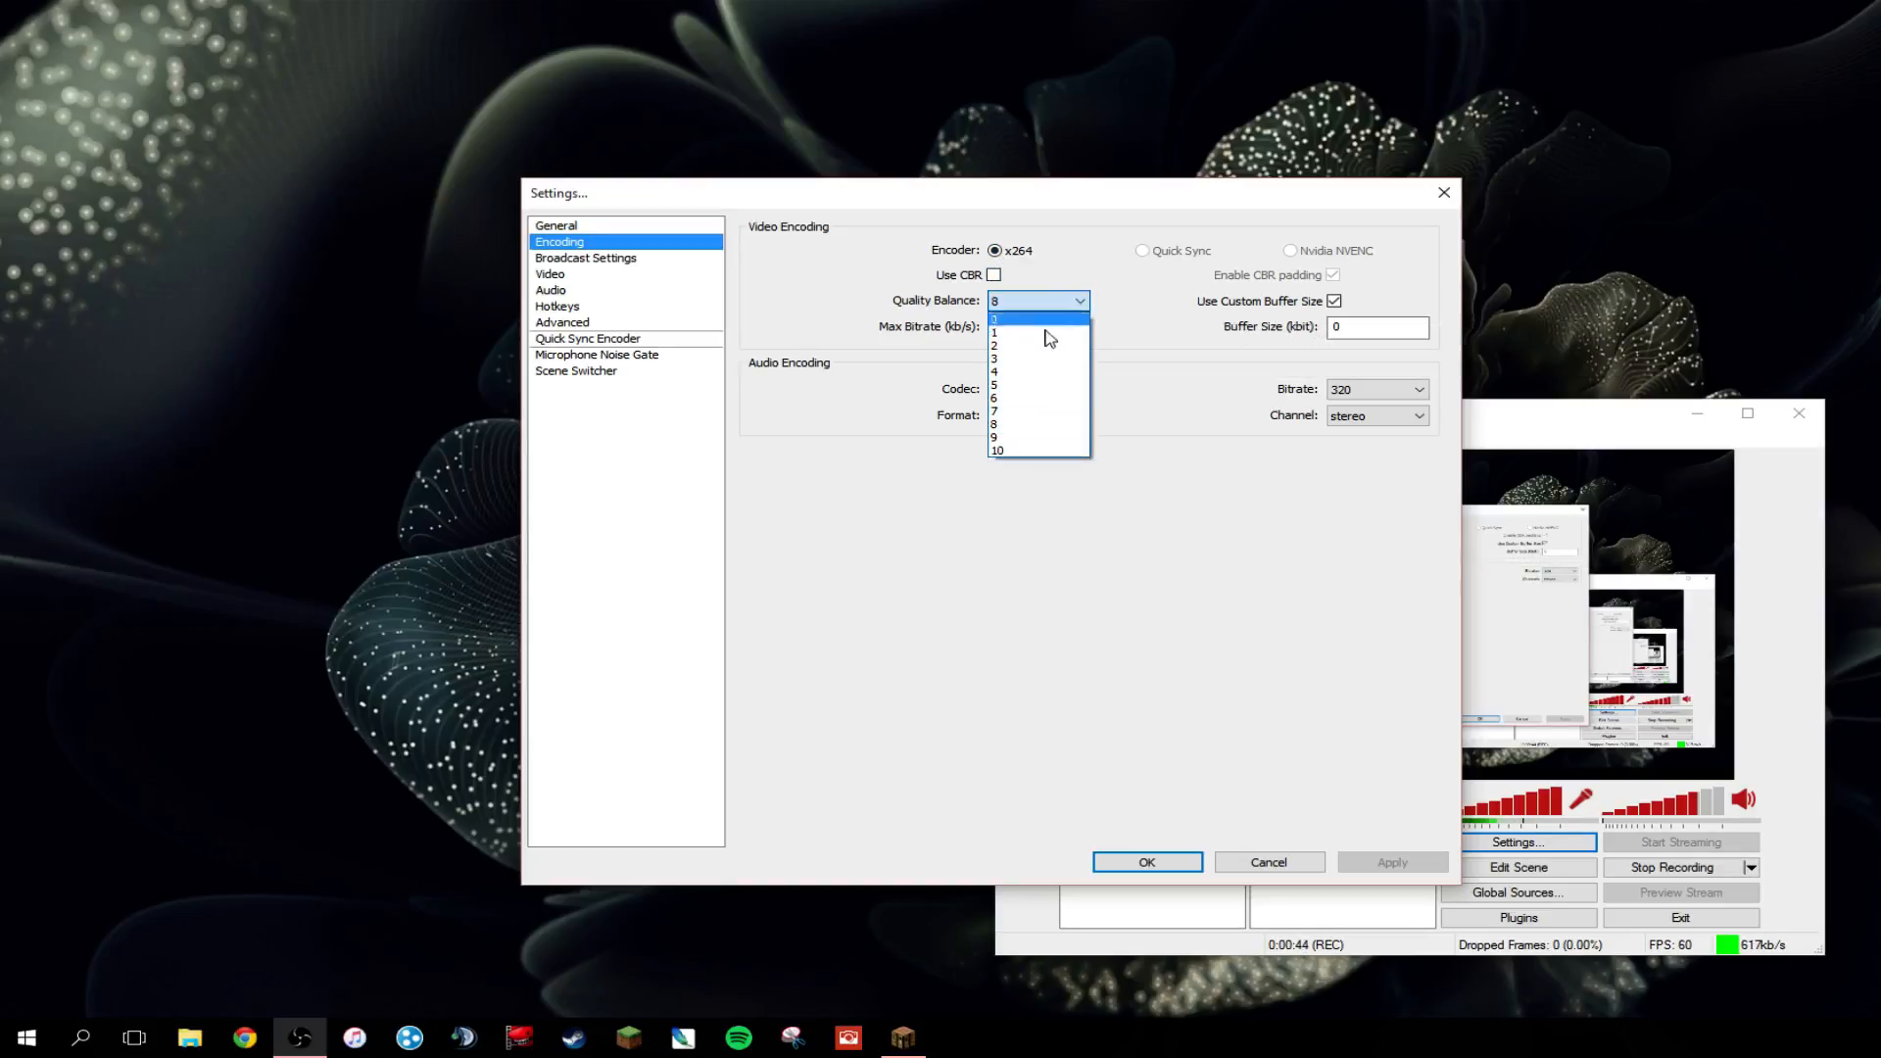
click(1019, 424)
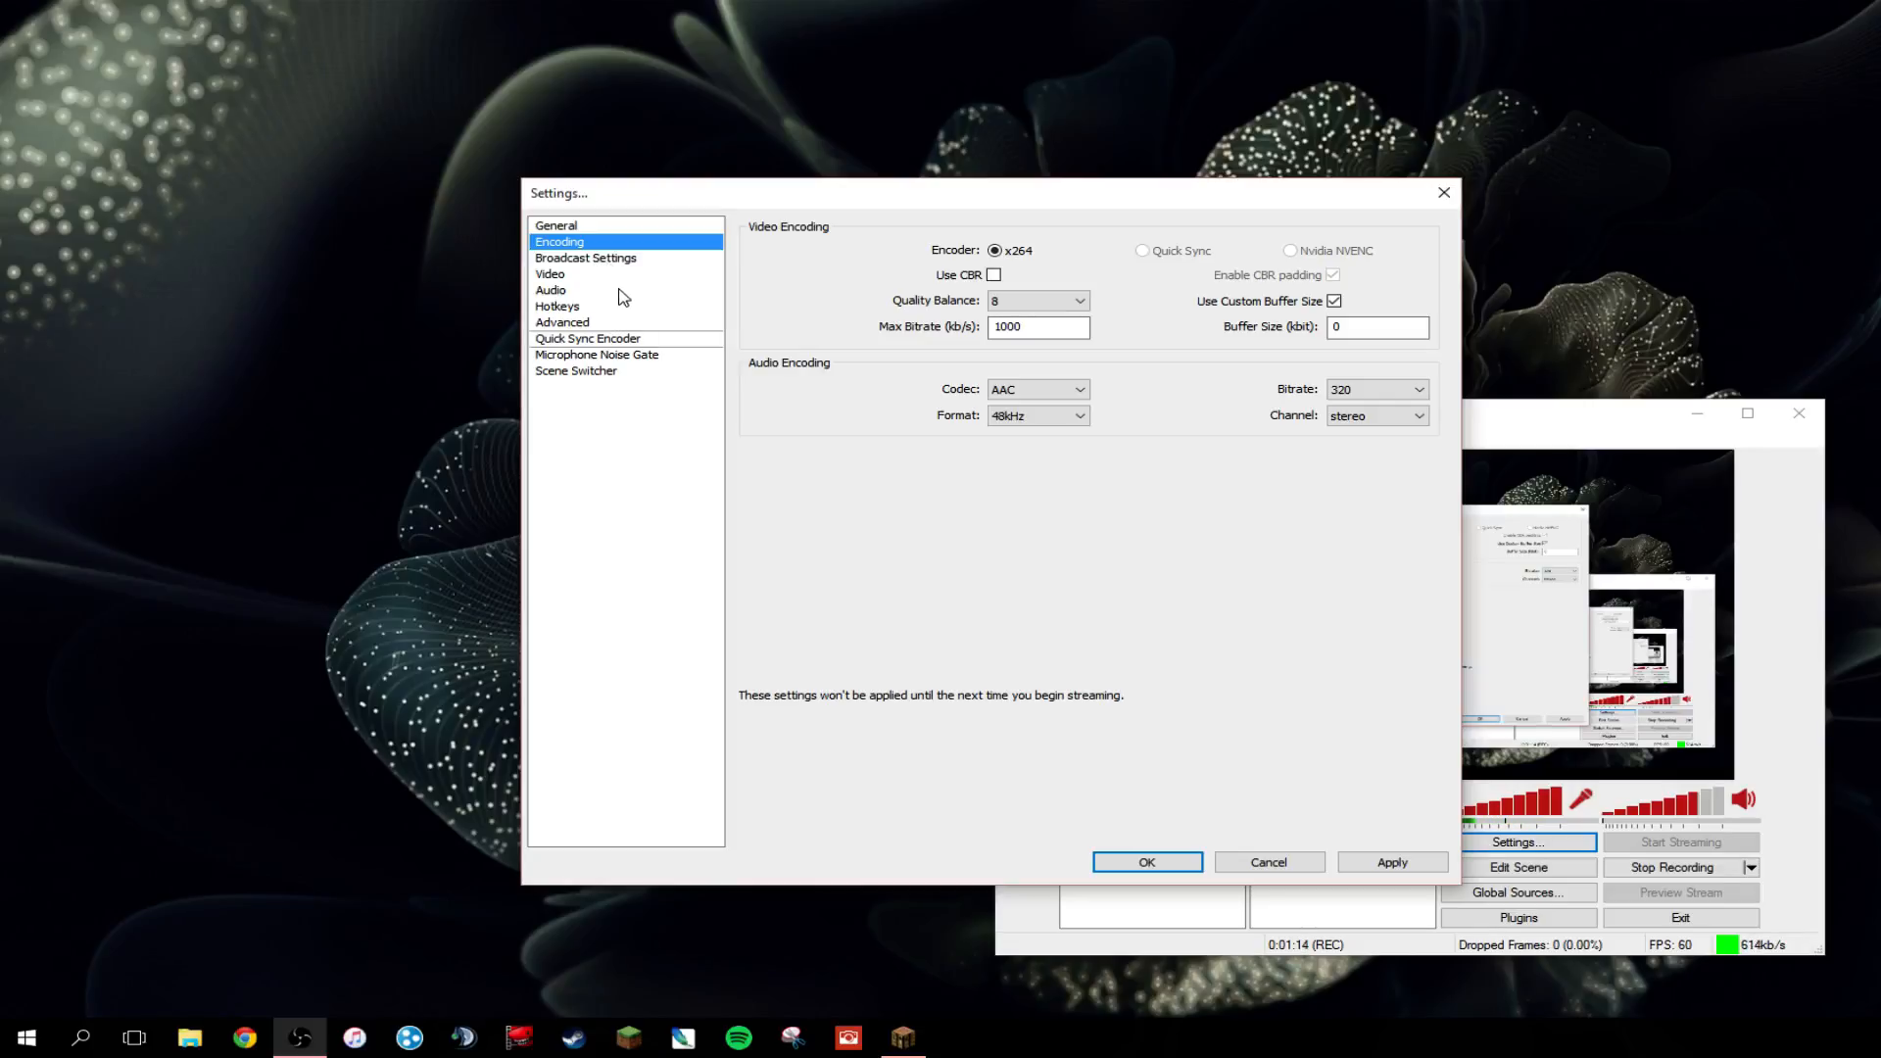
- Examine the broadcast settings, including the available output modes and the recording file path
click(576, 275)
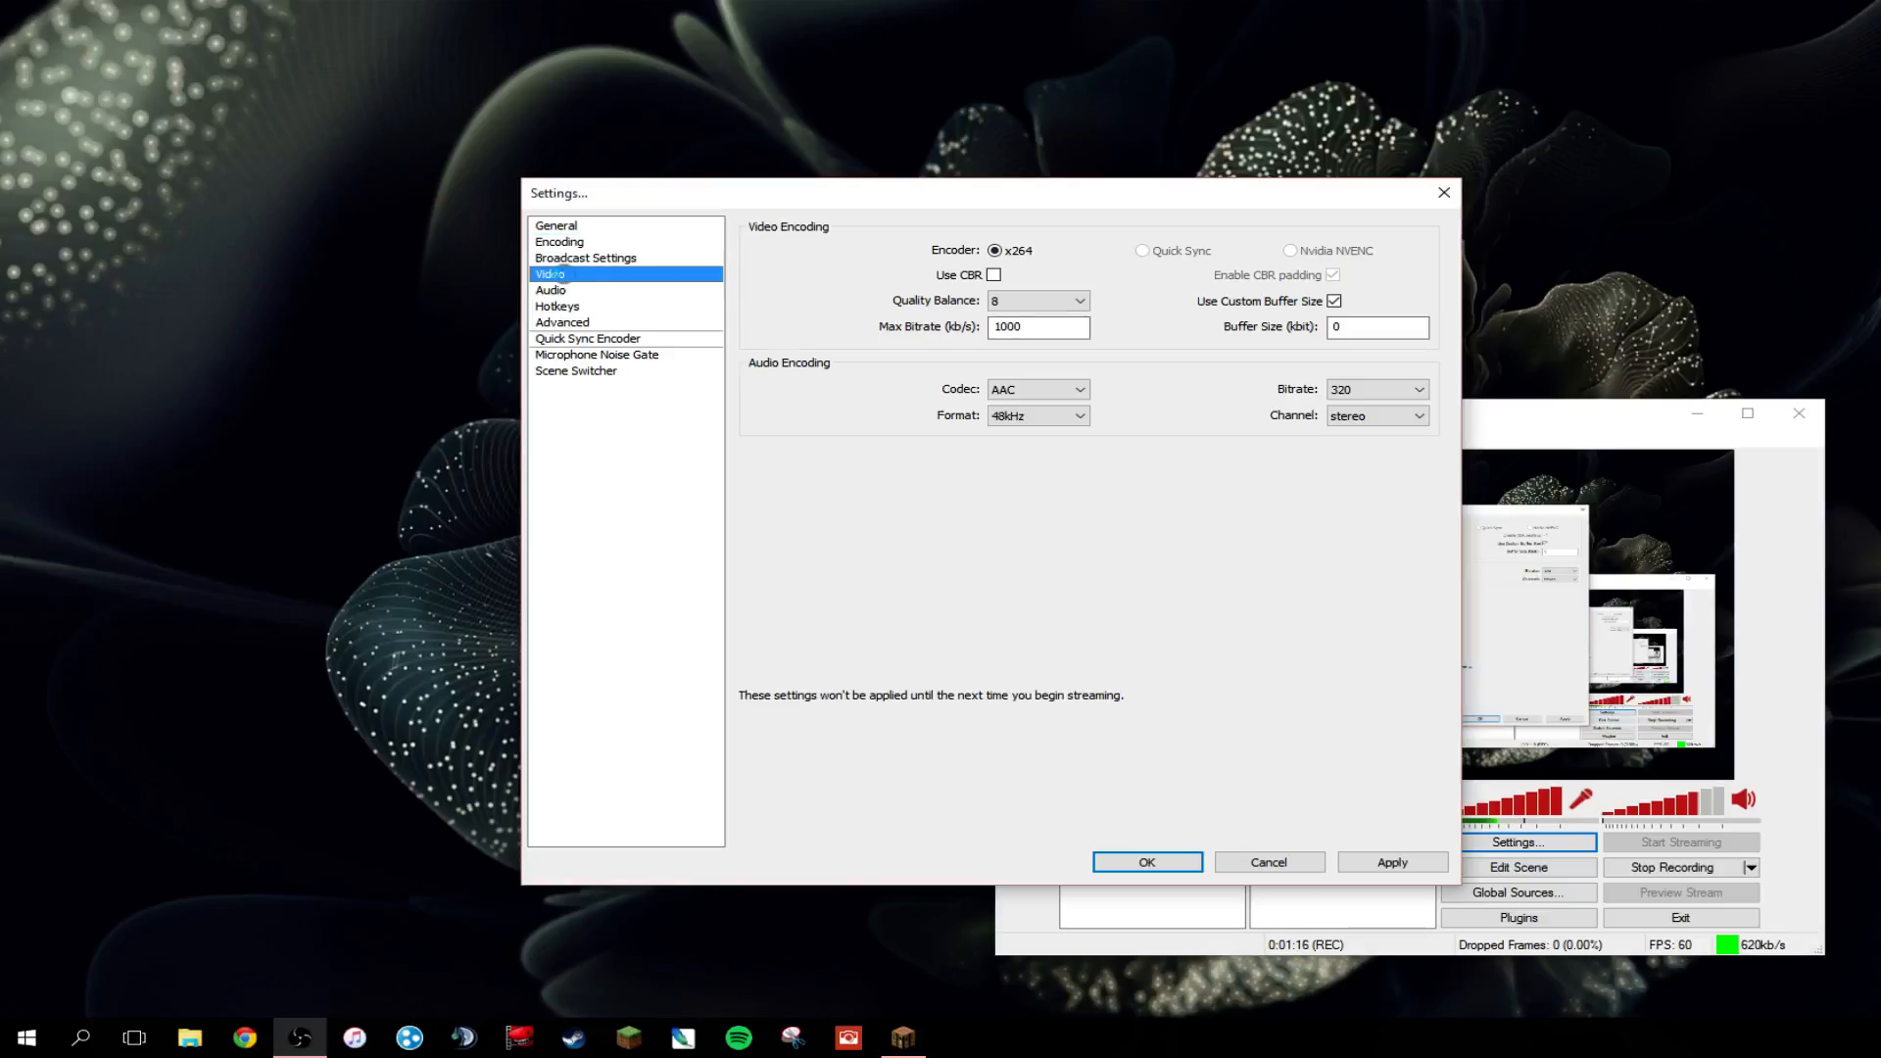
click(877, 590)
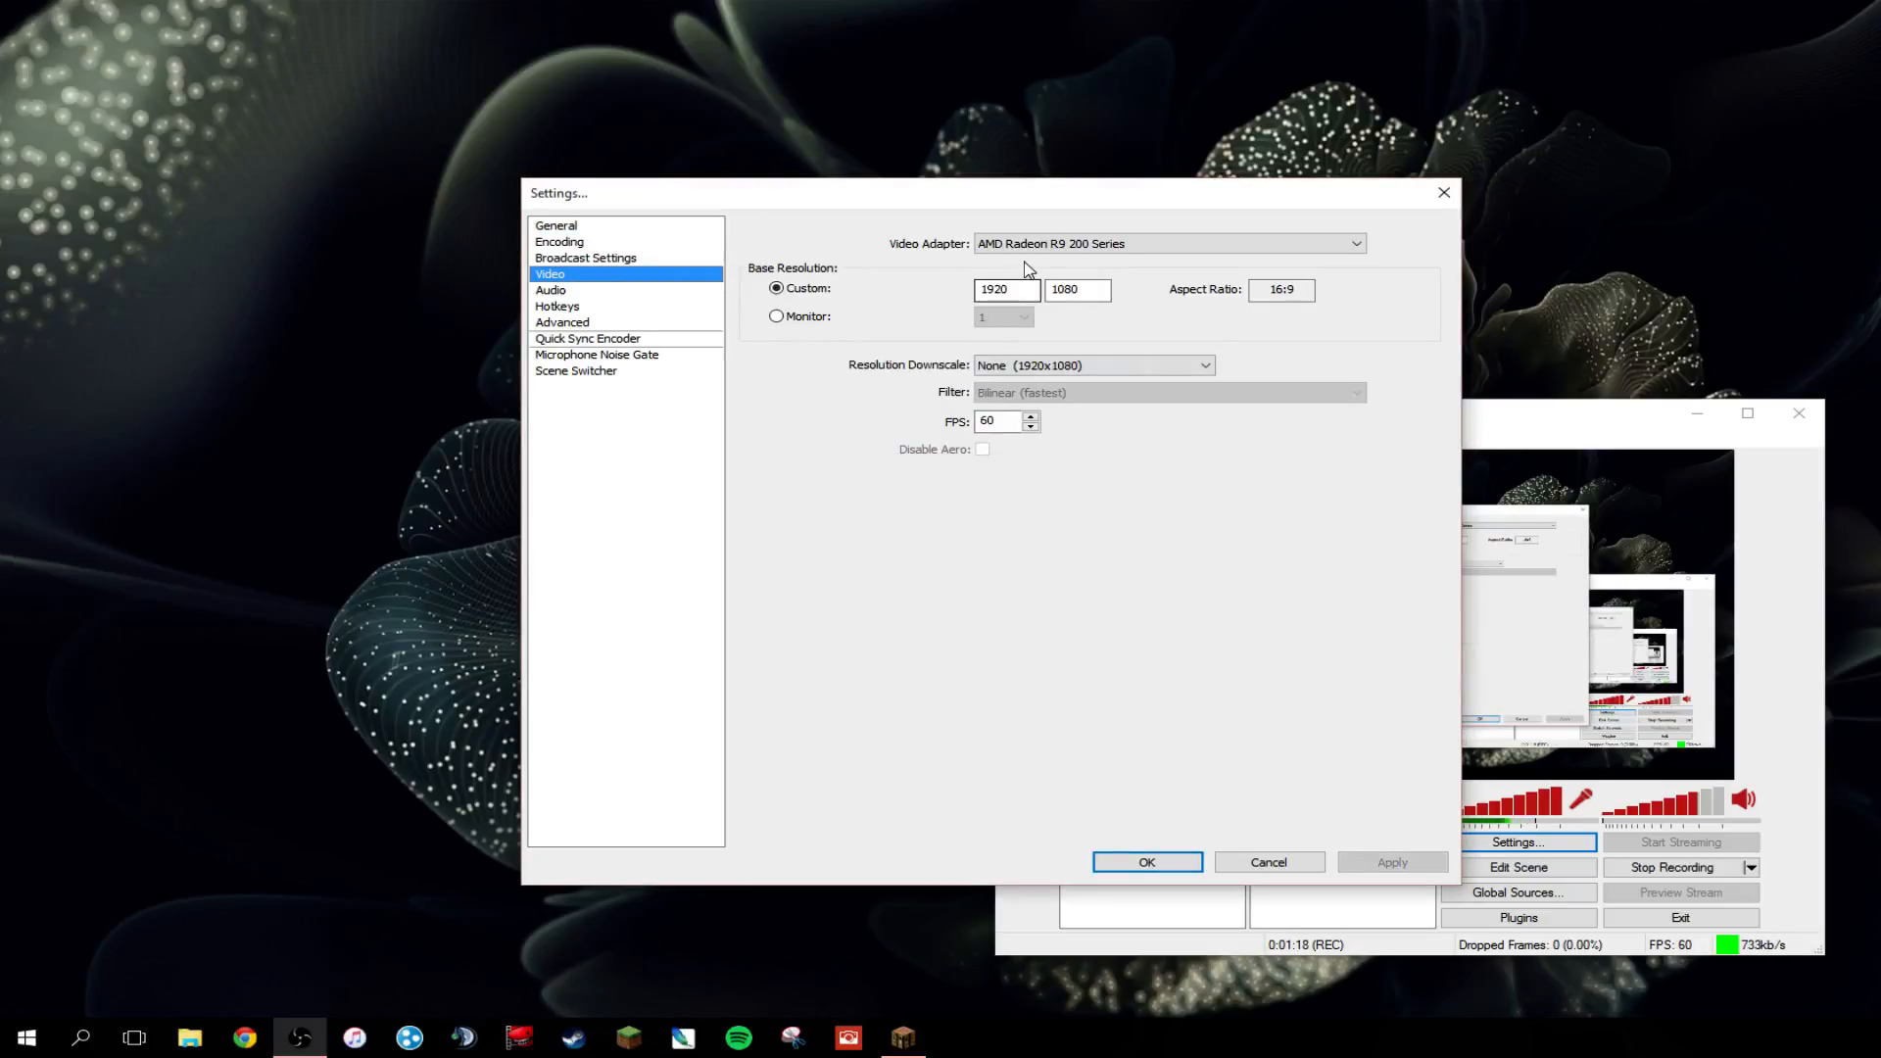
click(569, 260)
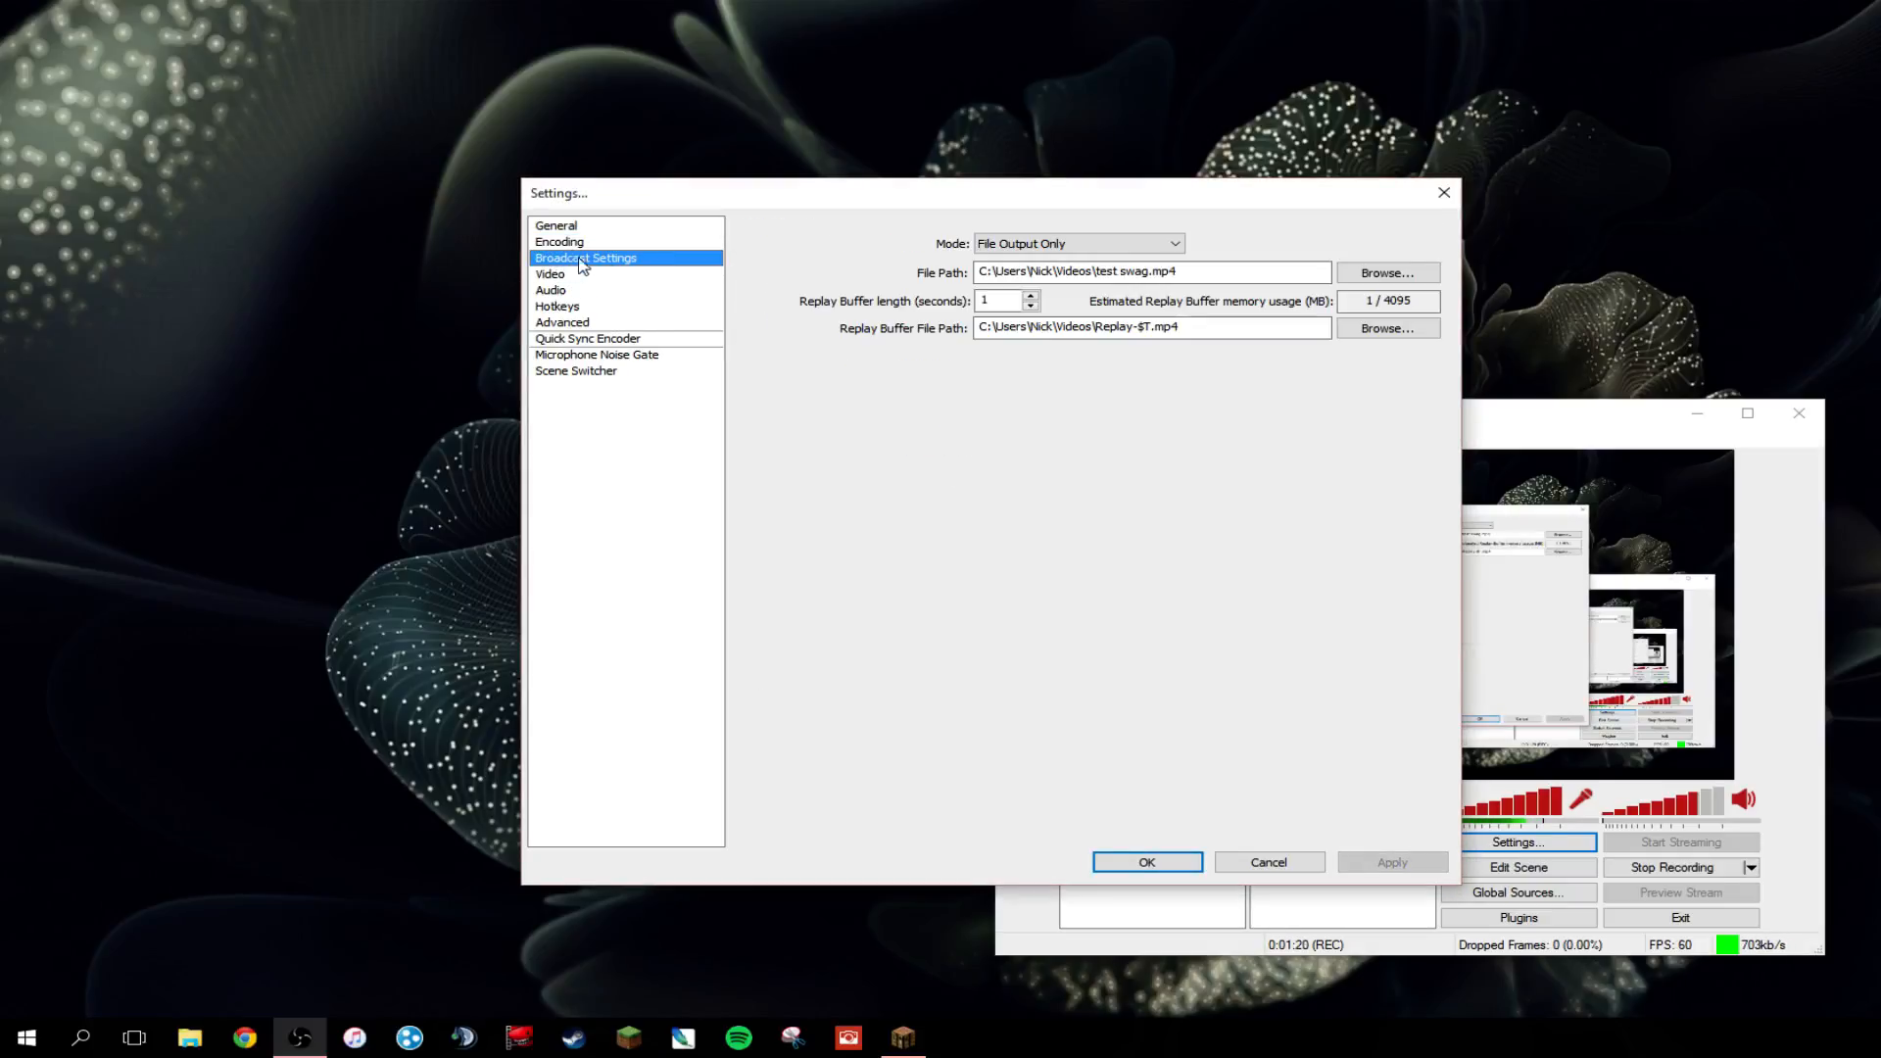
click(1071, 245)
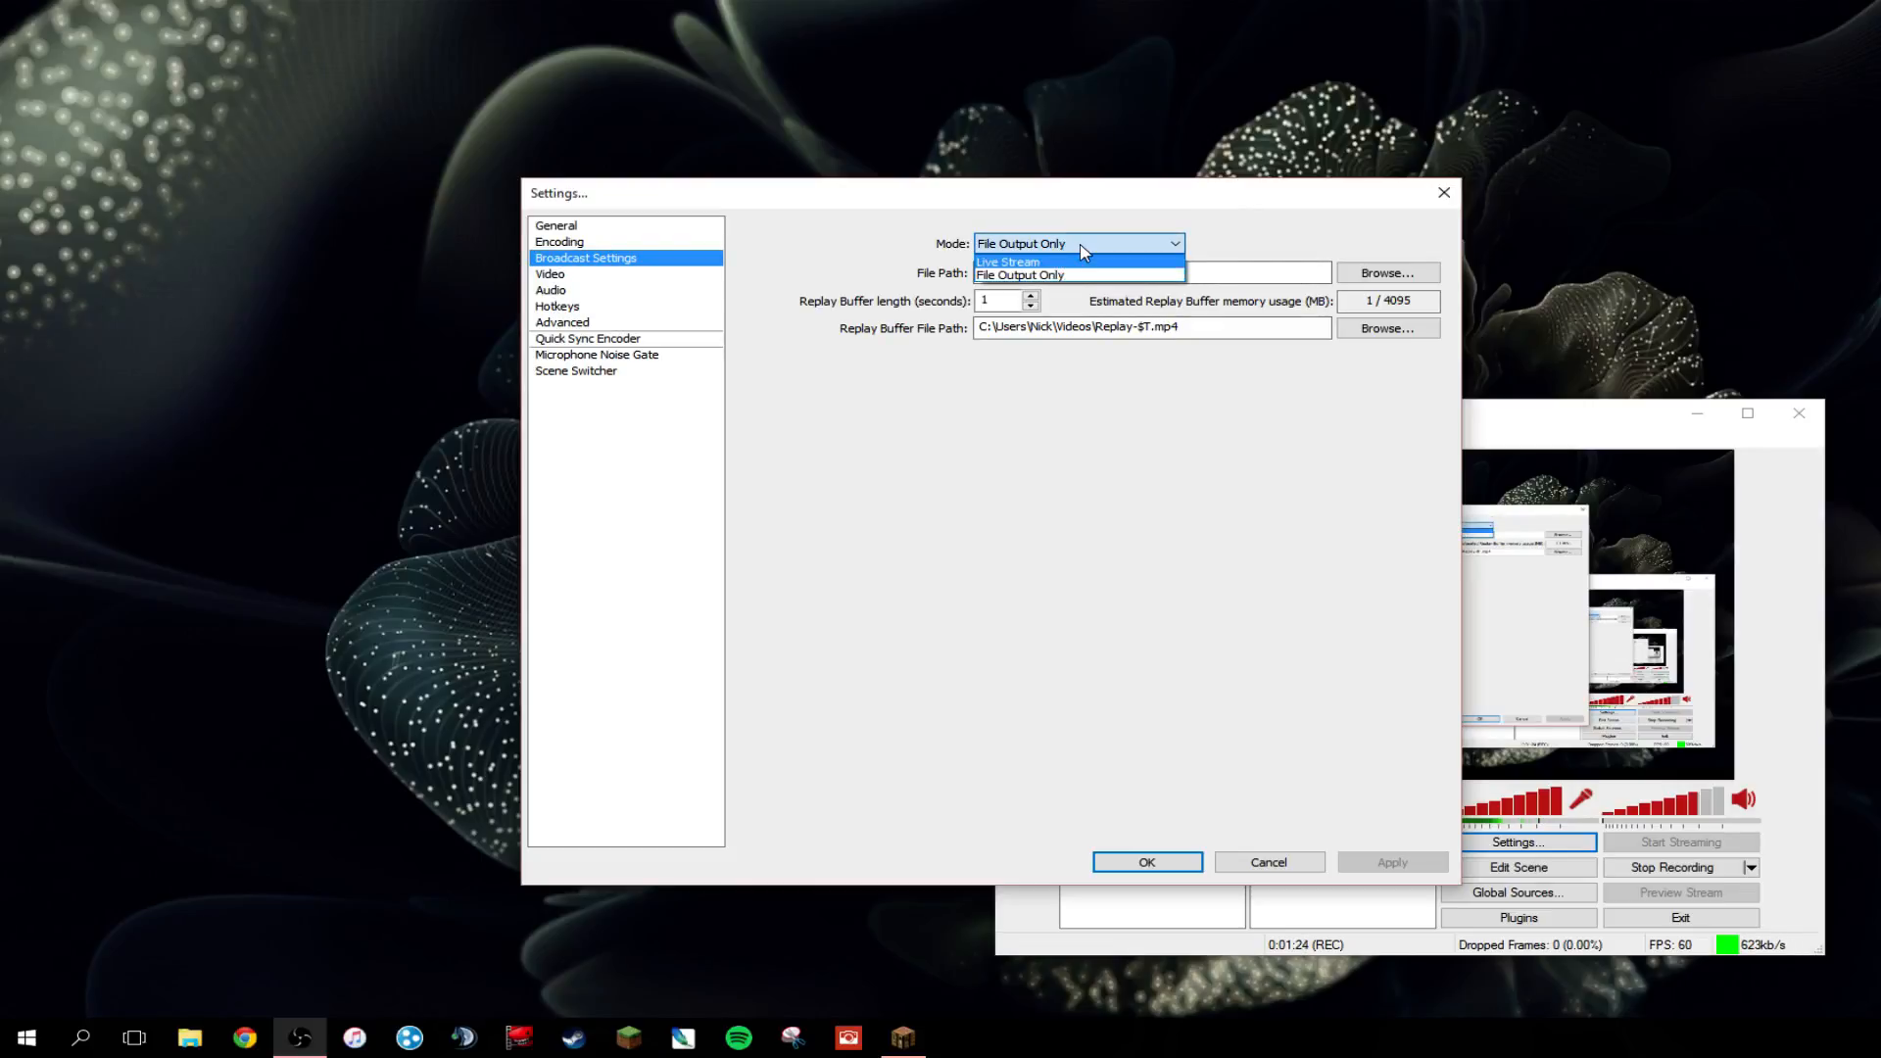
click(1119, 232)
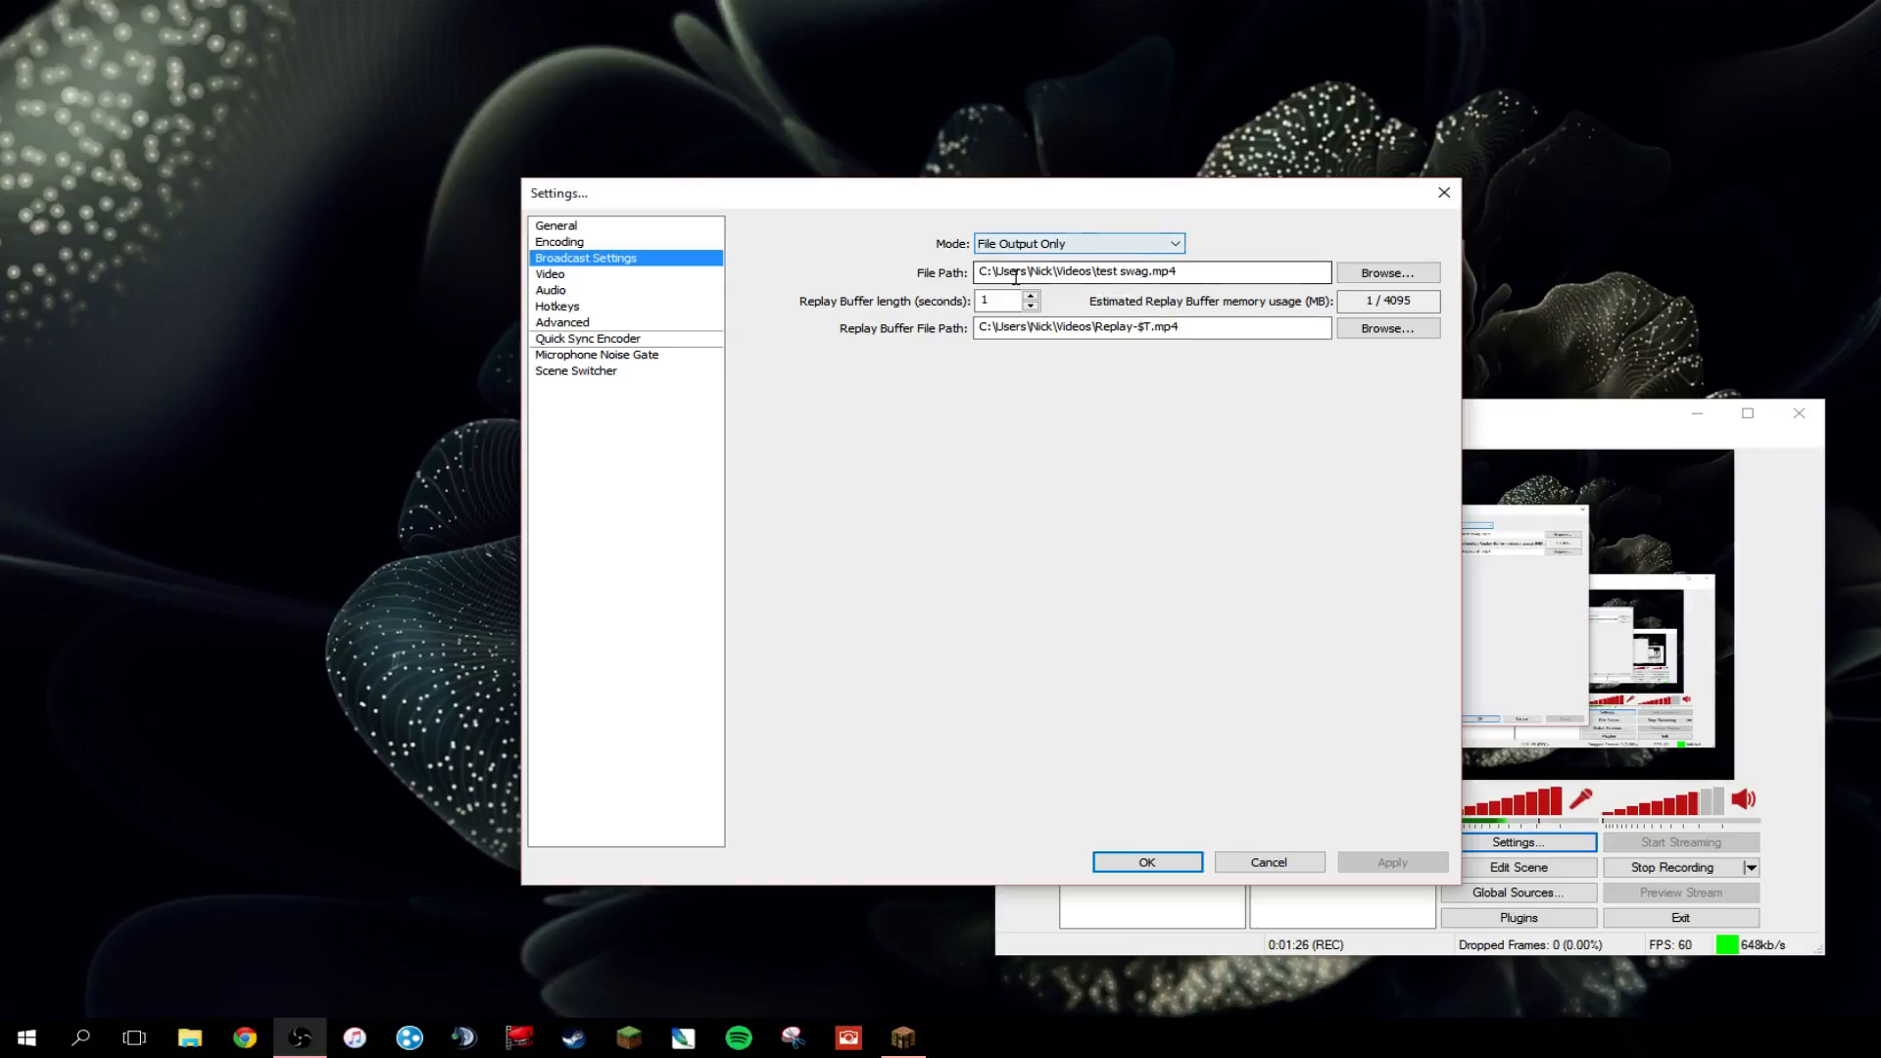
mouse_move(1013, 278)
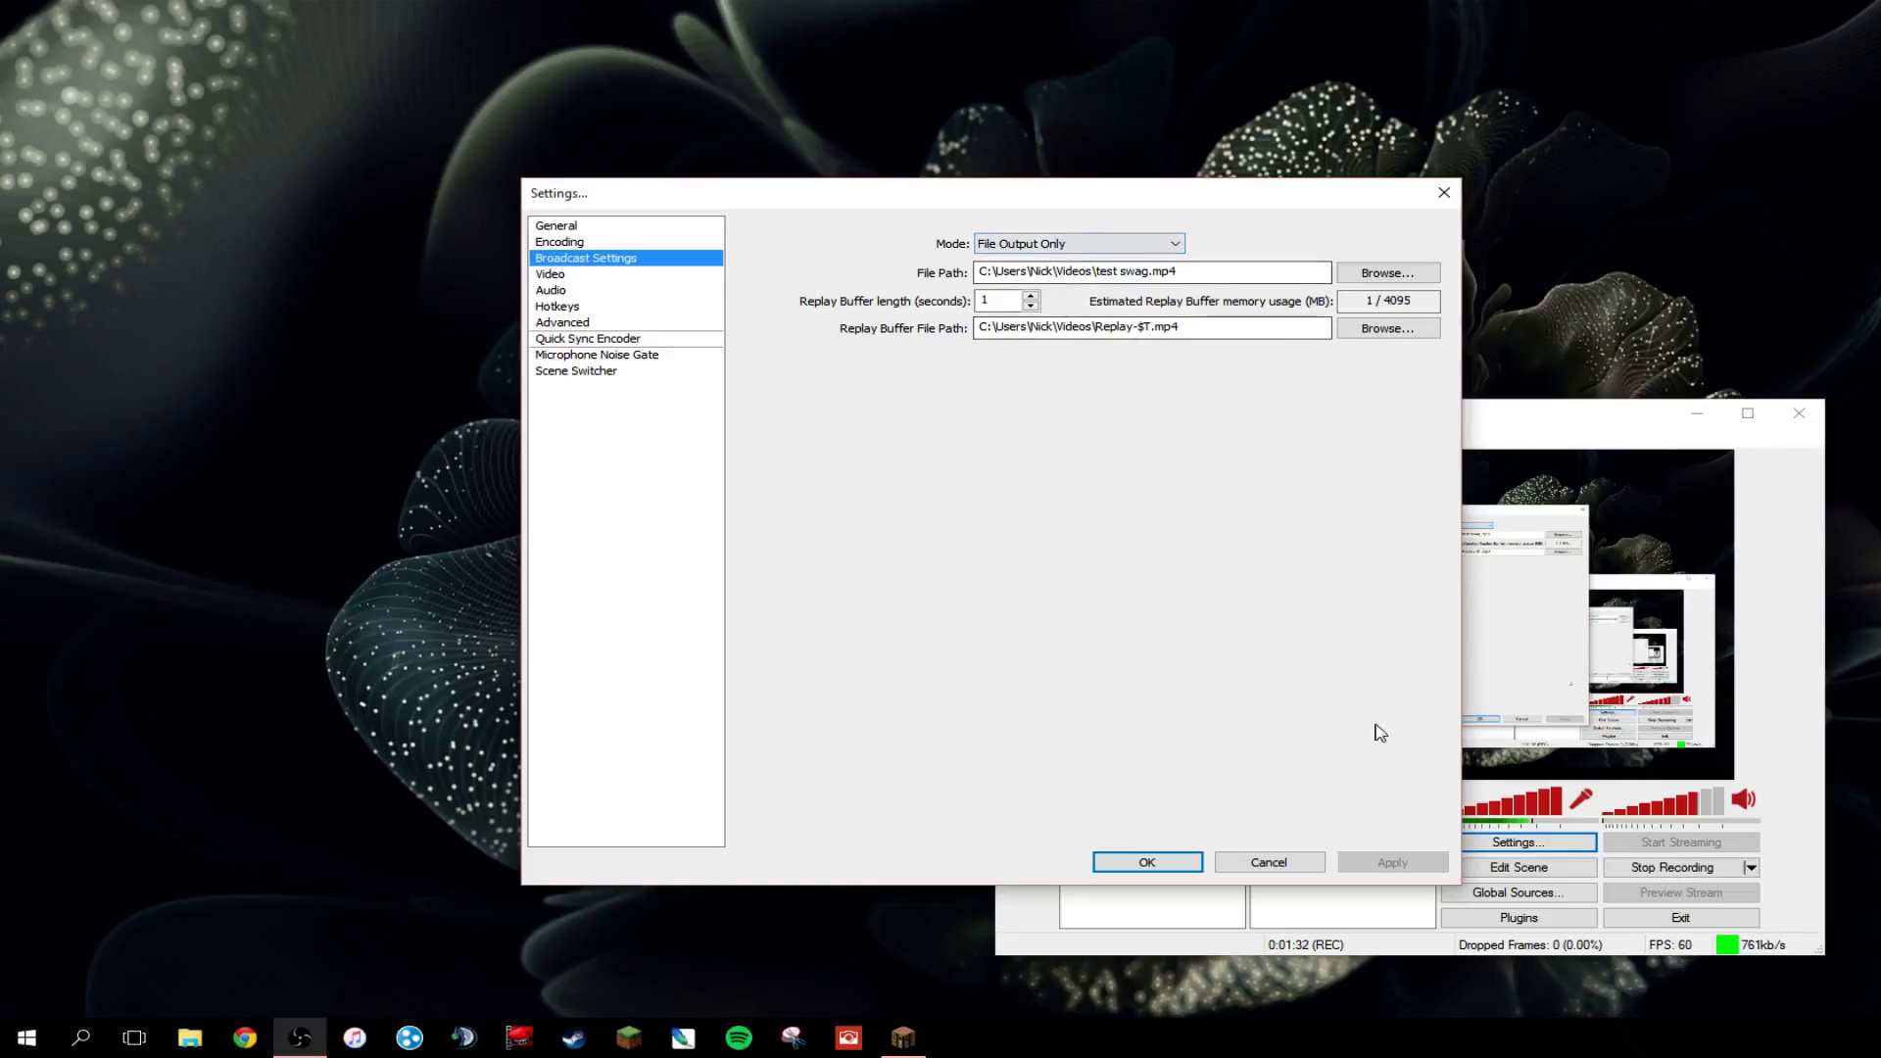
click(1083, 251)
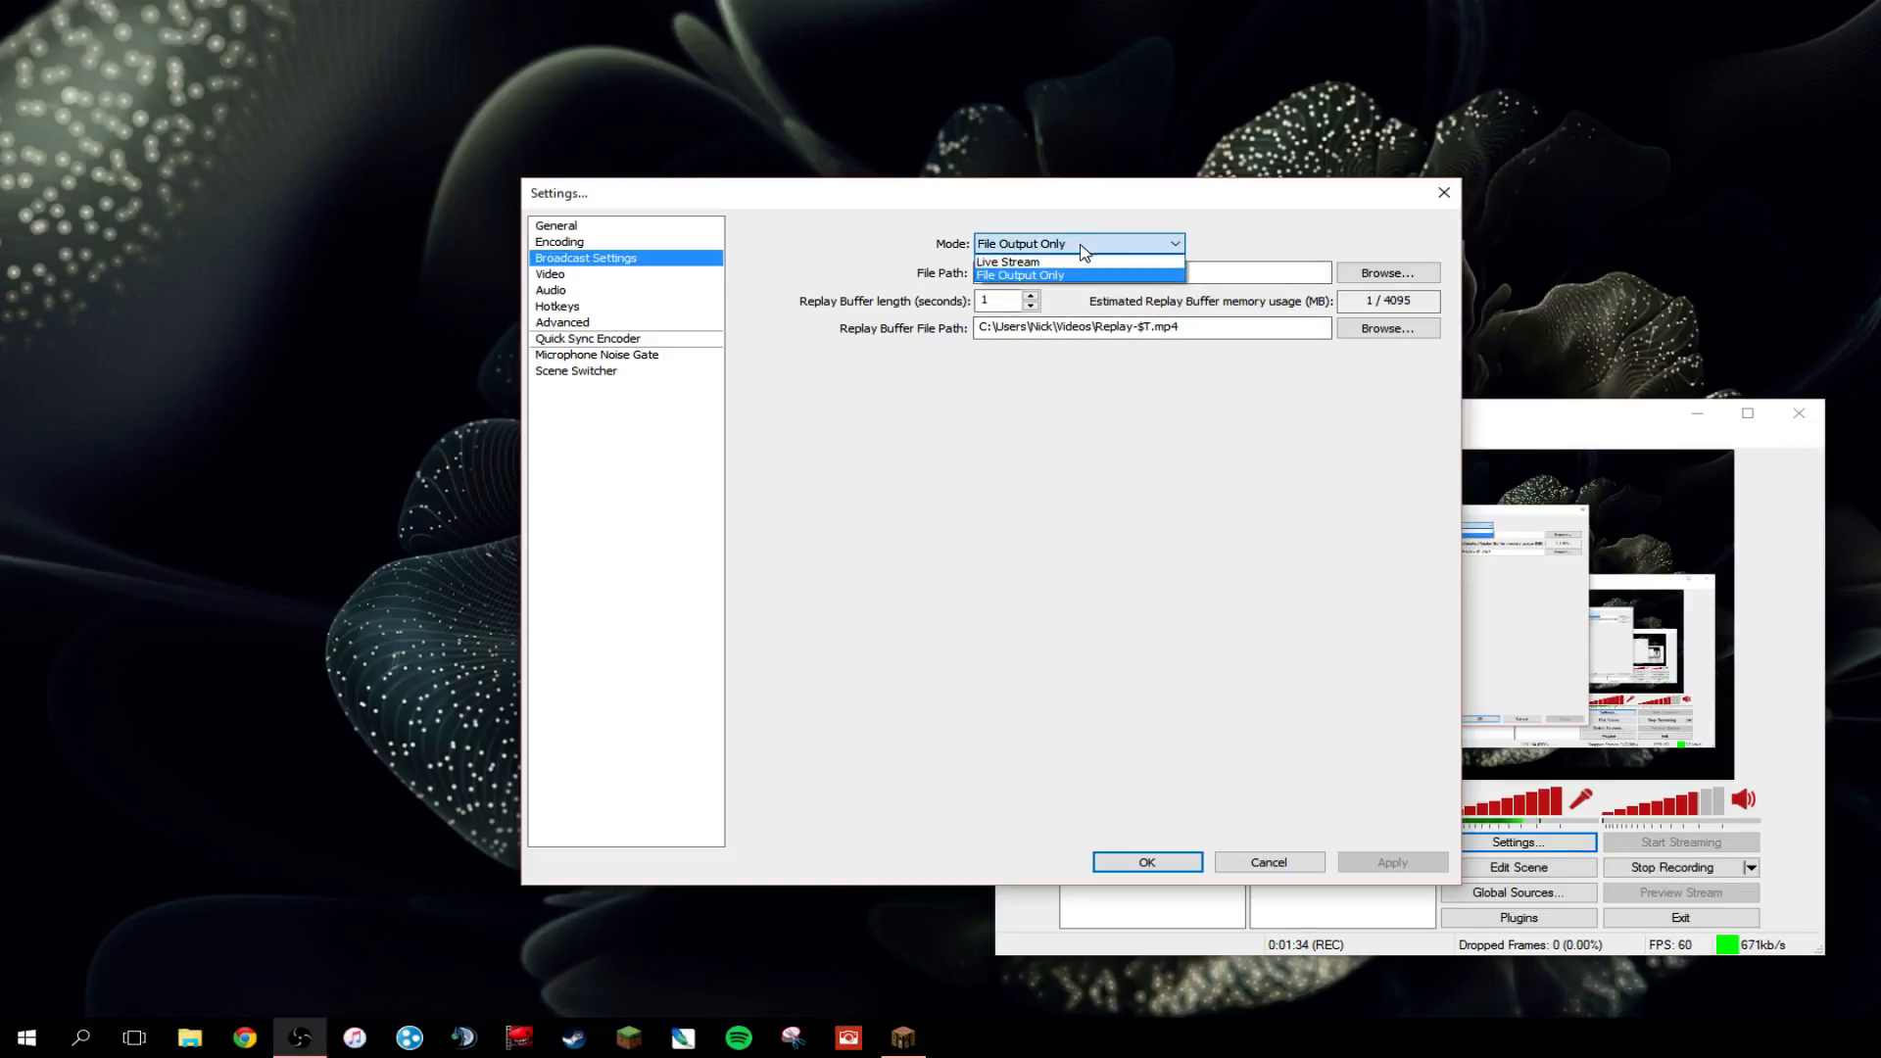
click(938, 449)
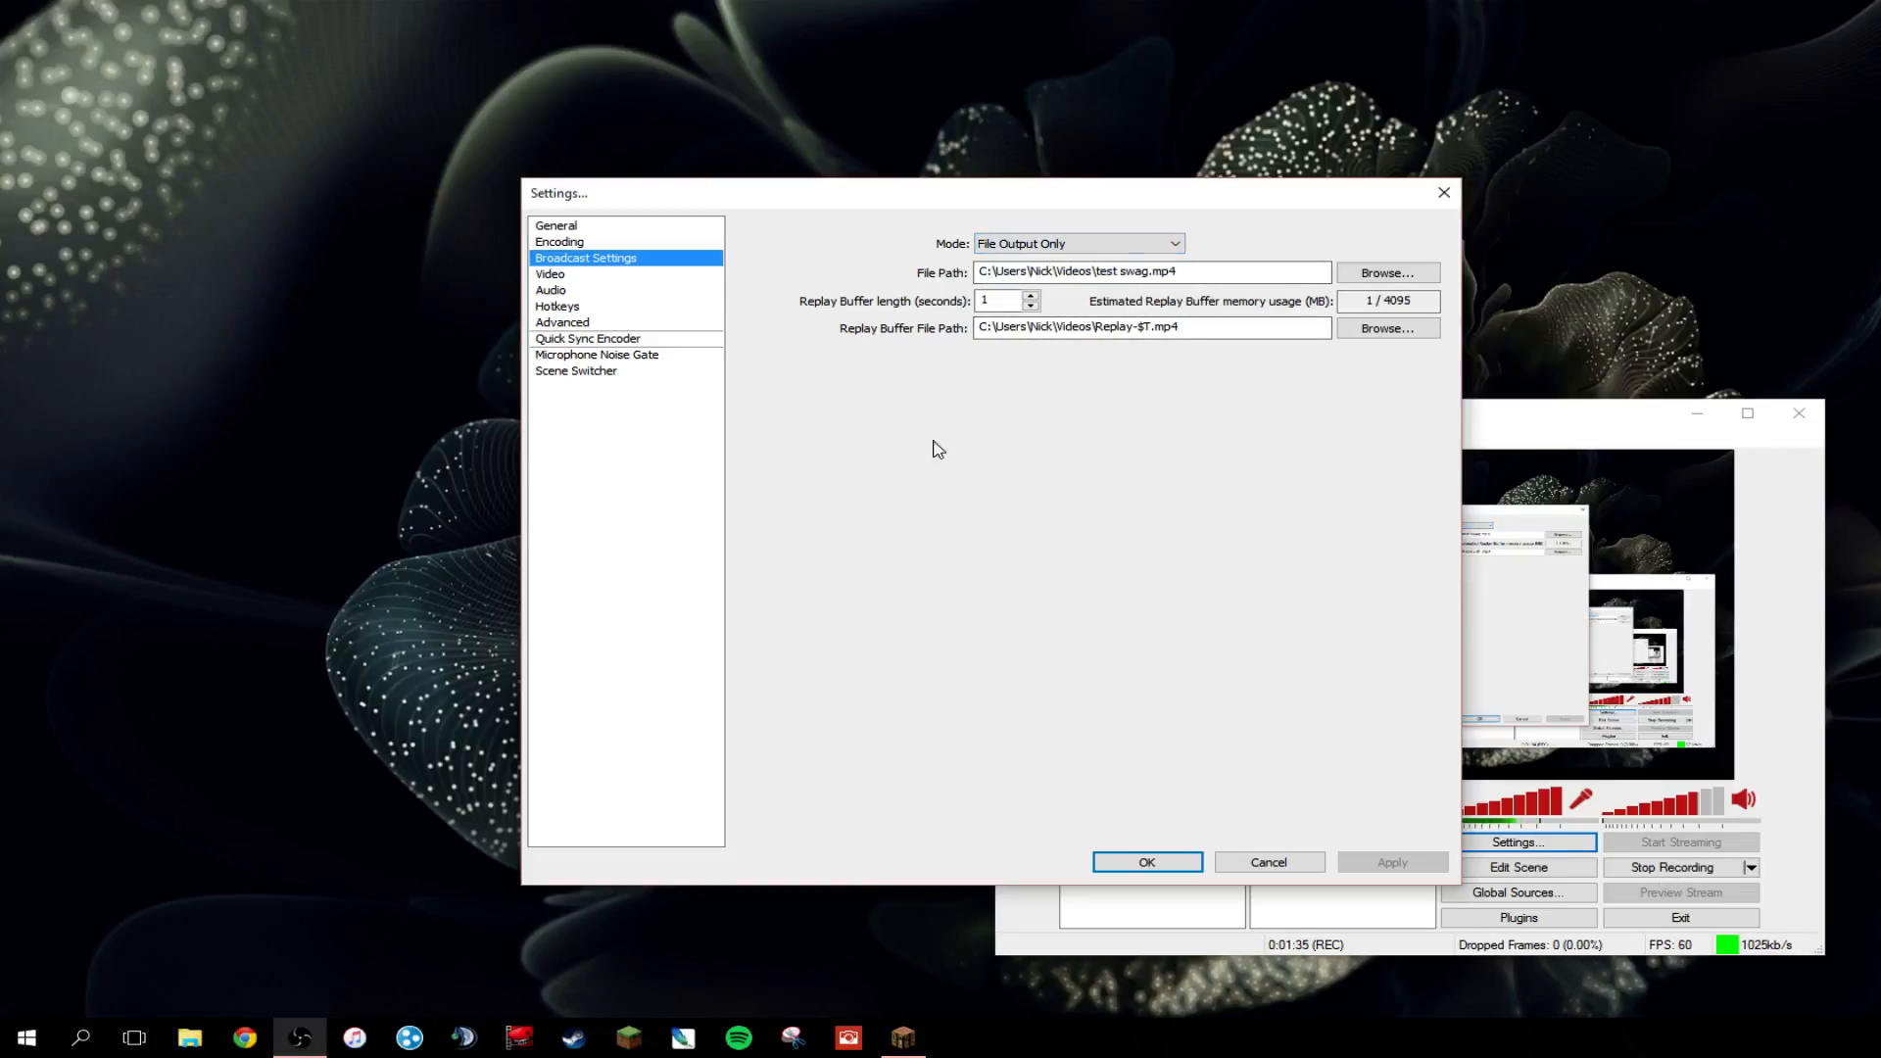
- In the video settings, choose the AMD Radeon R9 200 Series adapter and no resolution downscale (1920x1080), keep 60 FPS, and apply
click(563, 275)
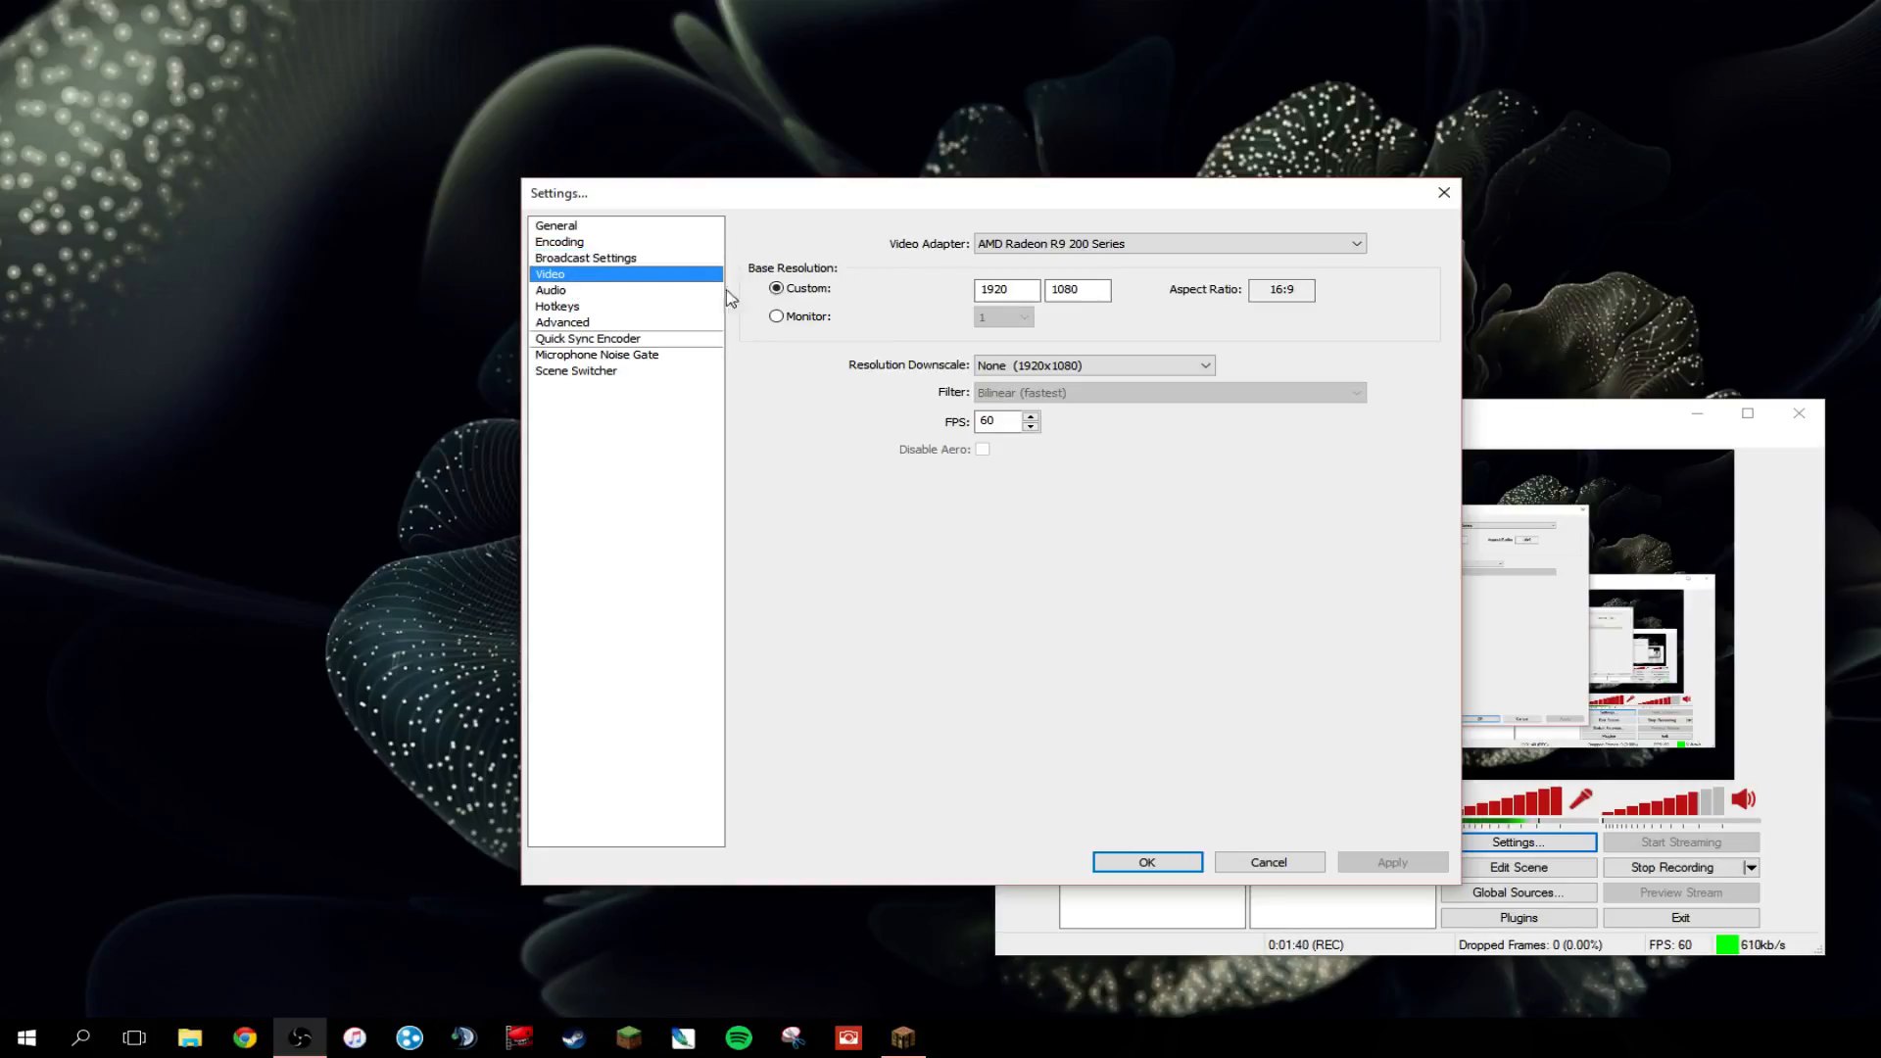
click(1024, 245)
click(1042, 266)
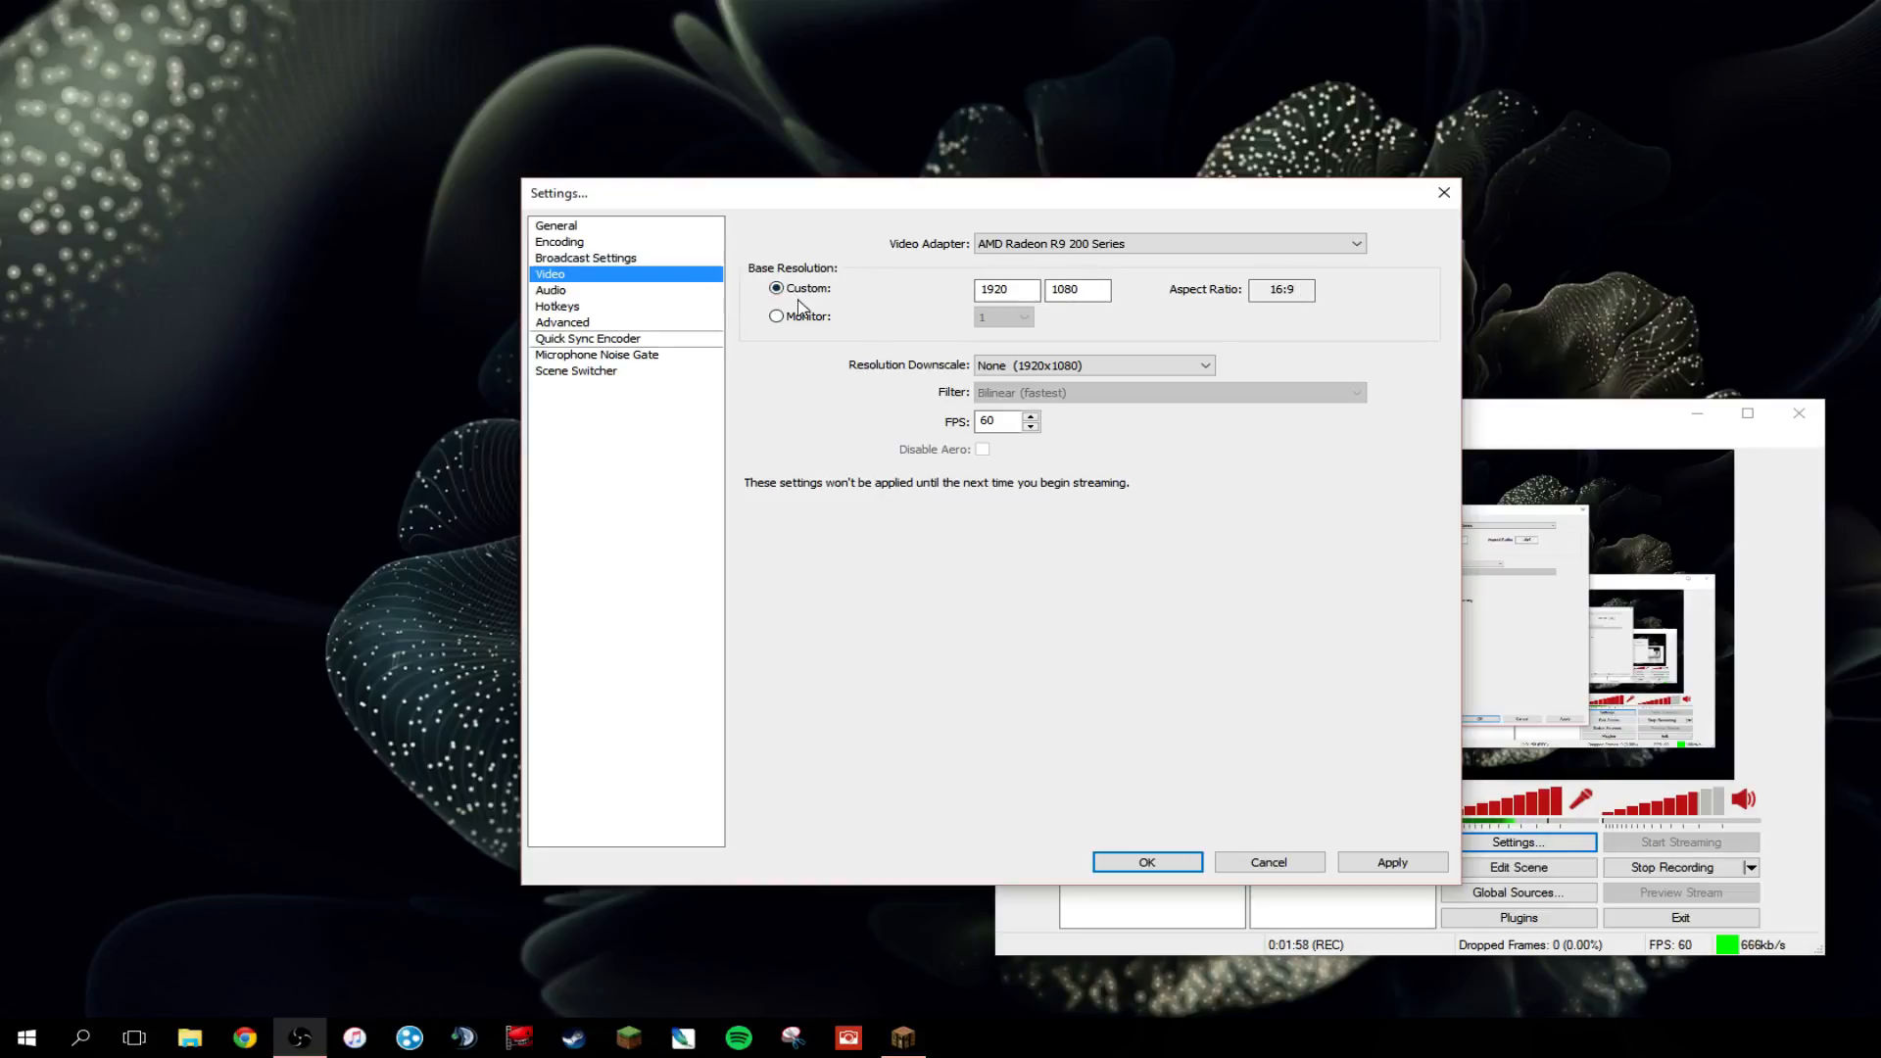
click(1010, 369)
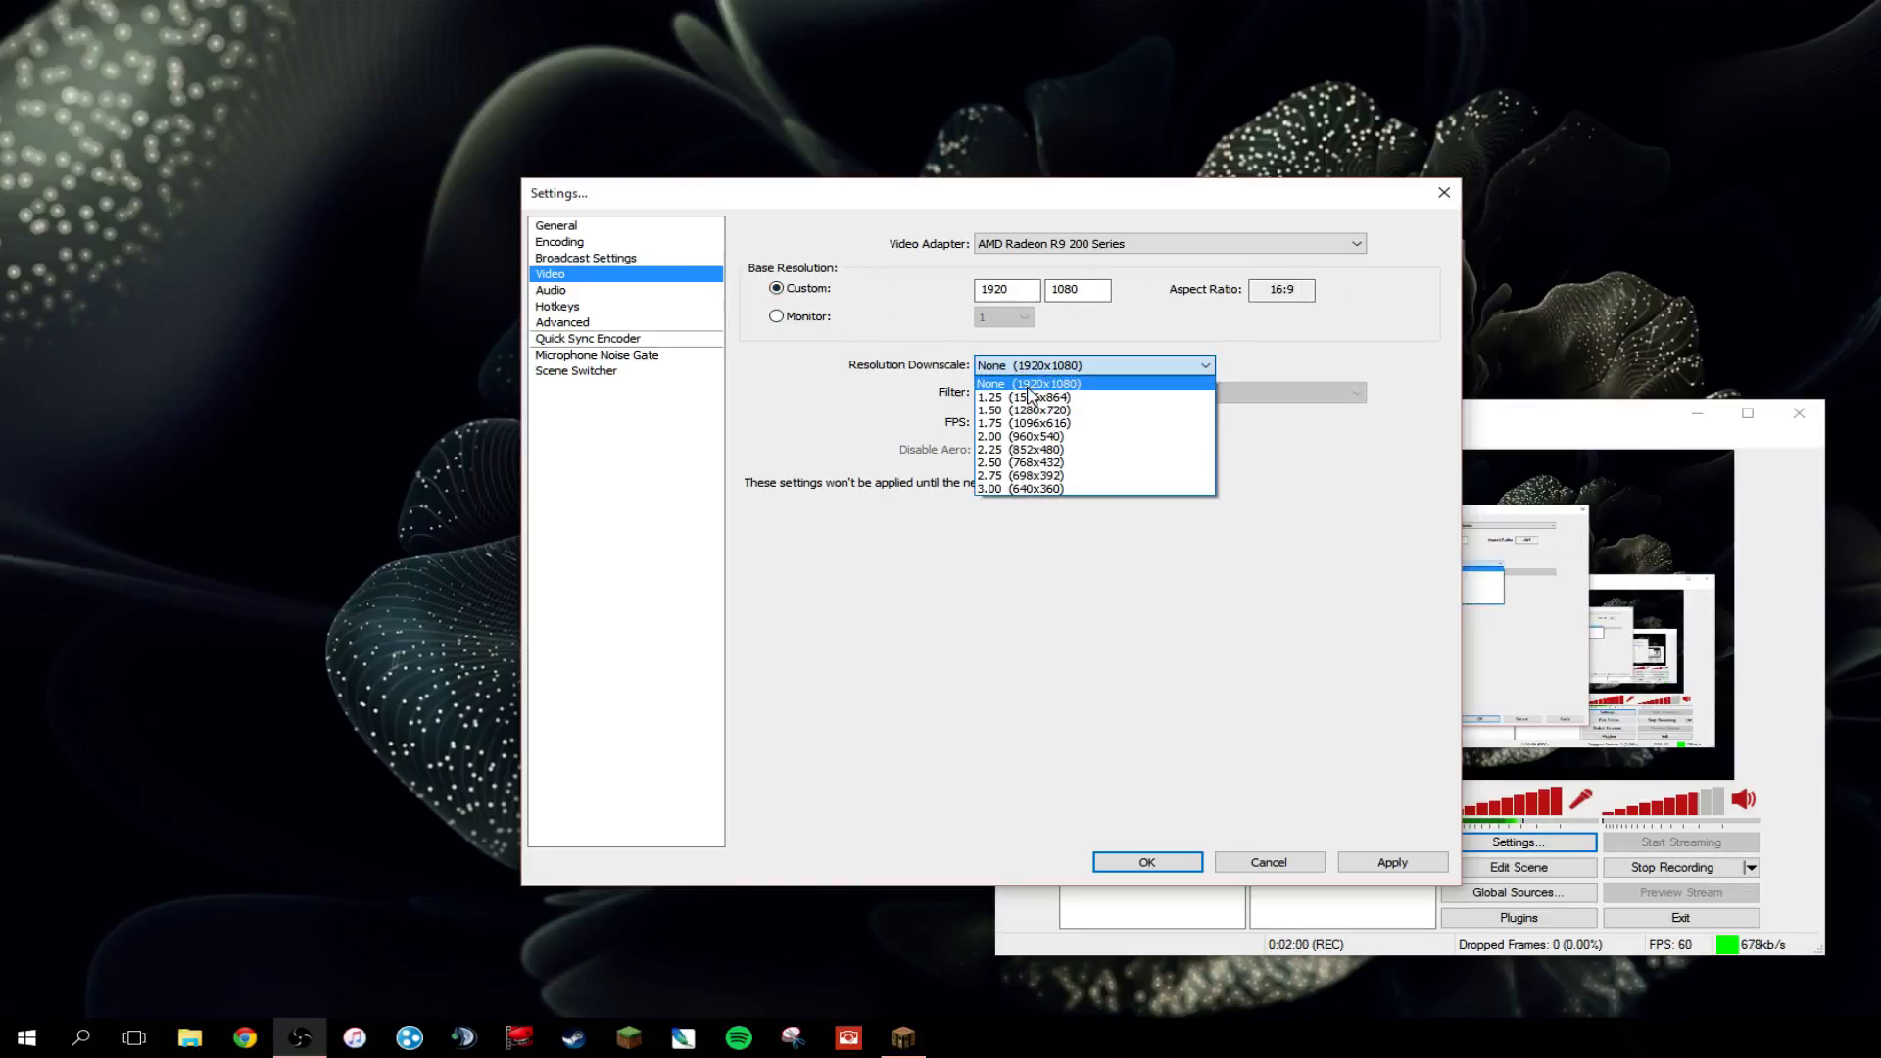
click(1098, 390)
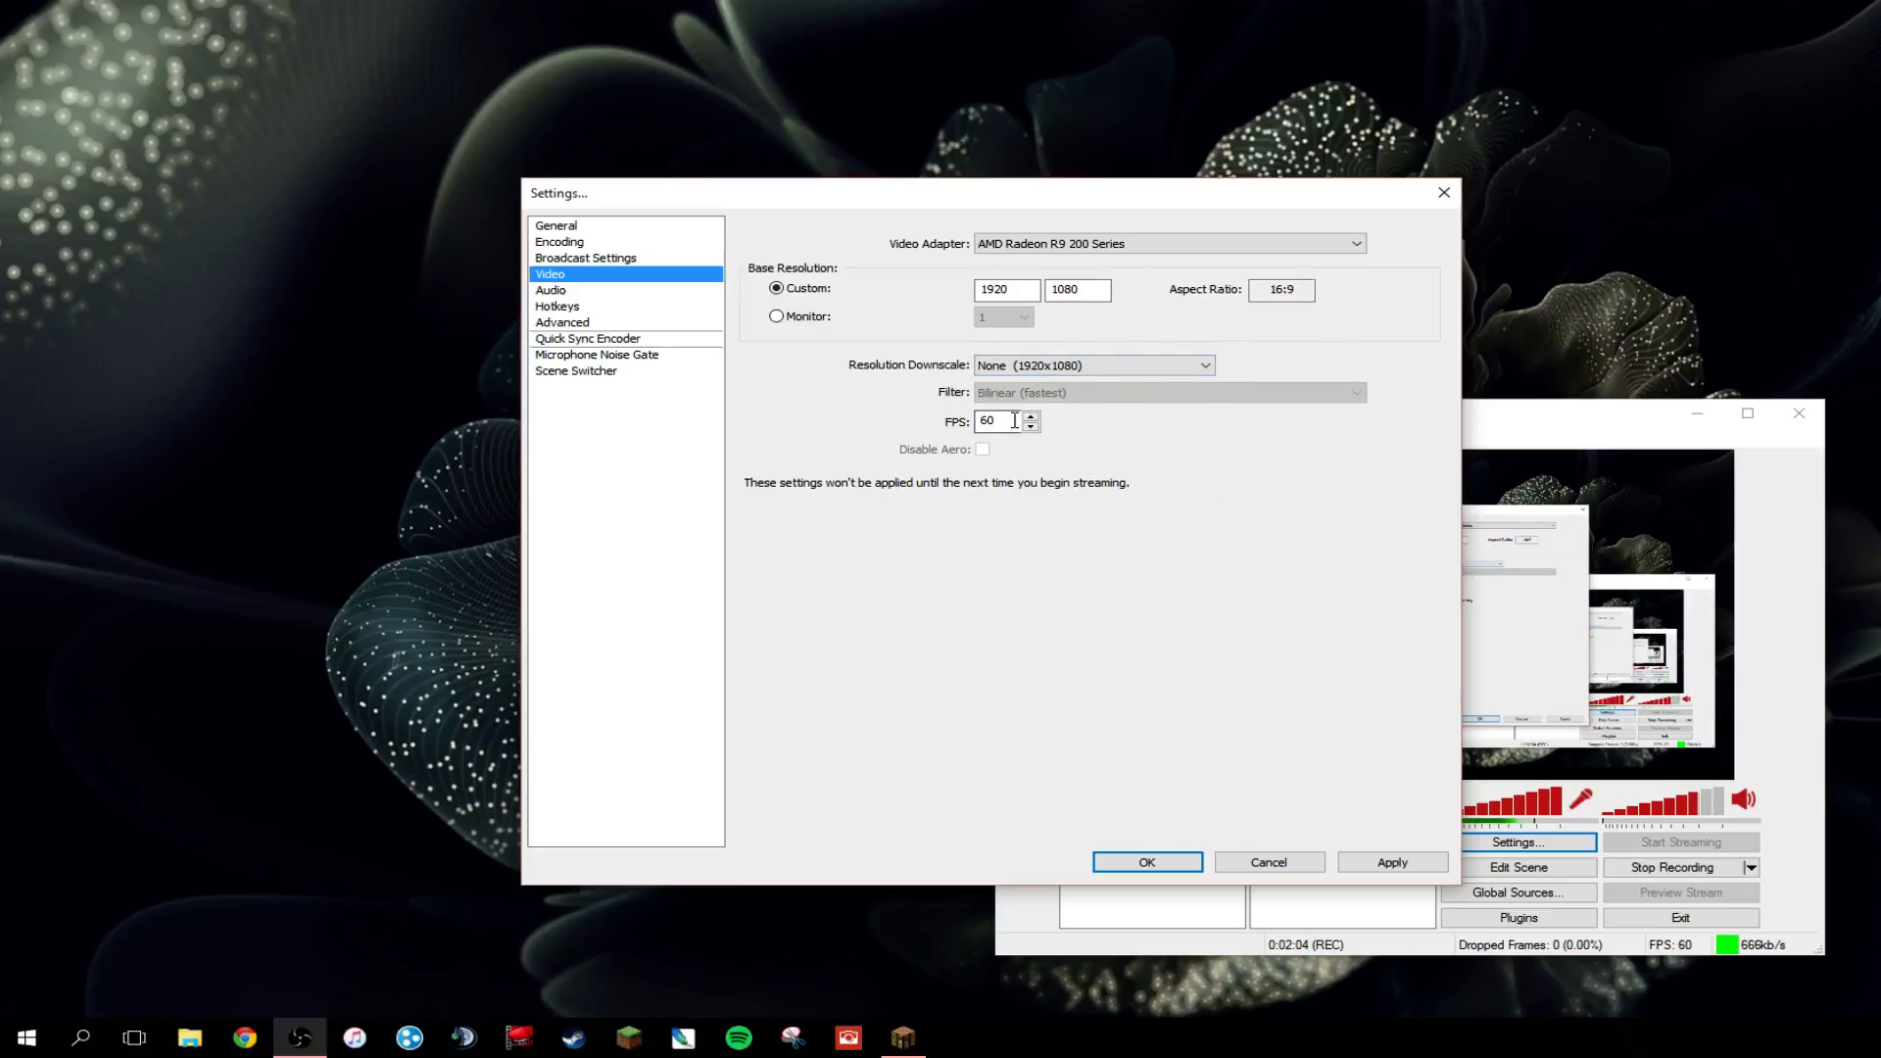
double_click(1015, 420)
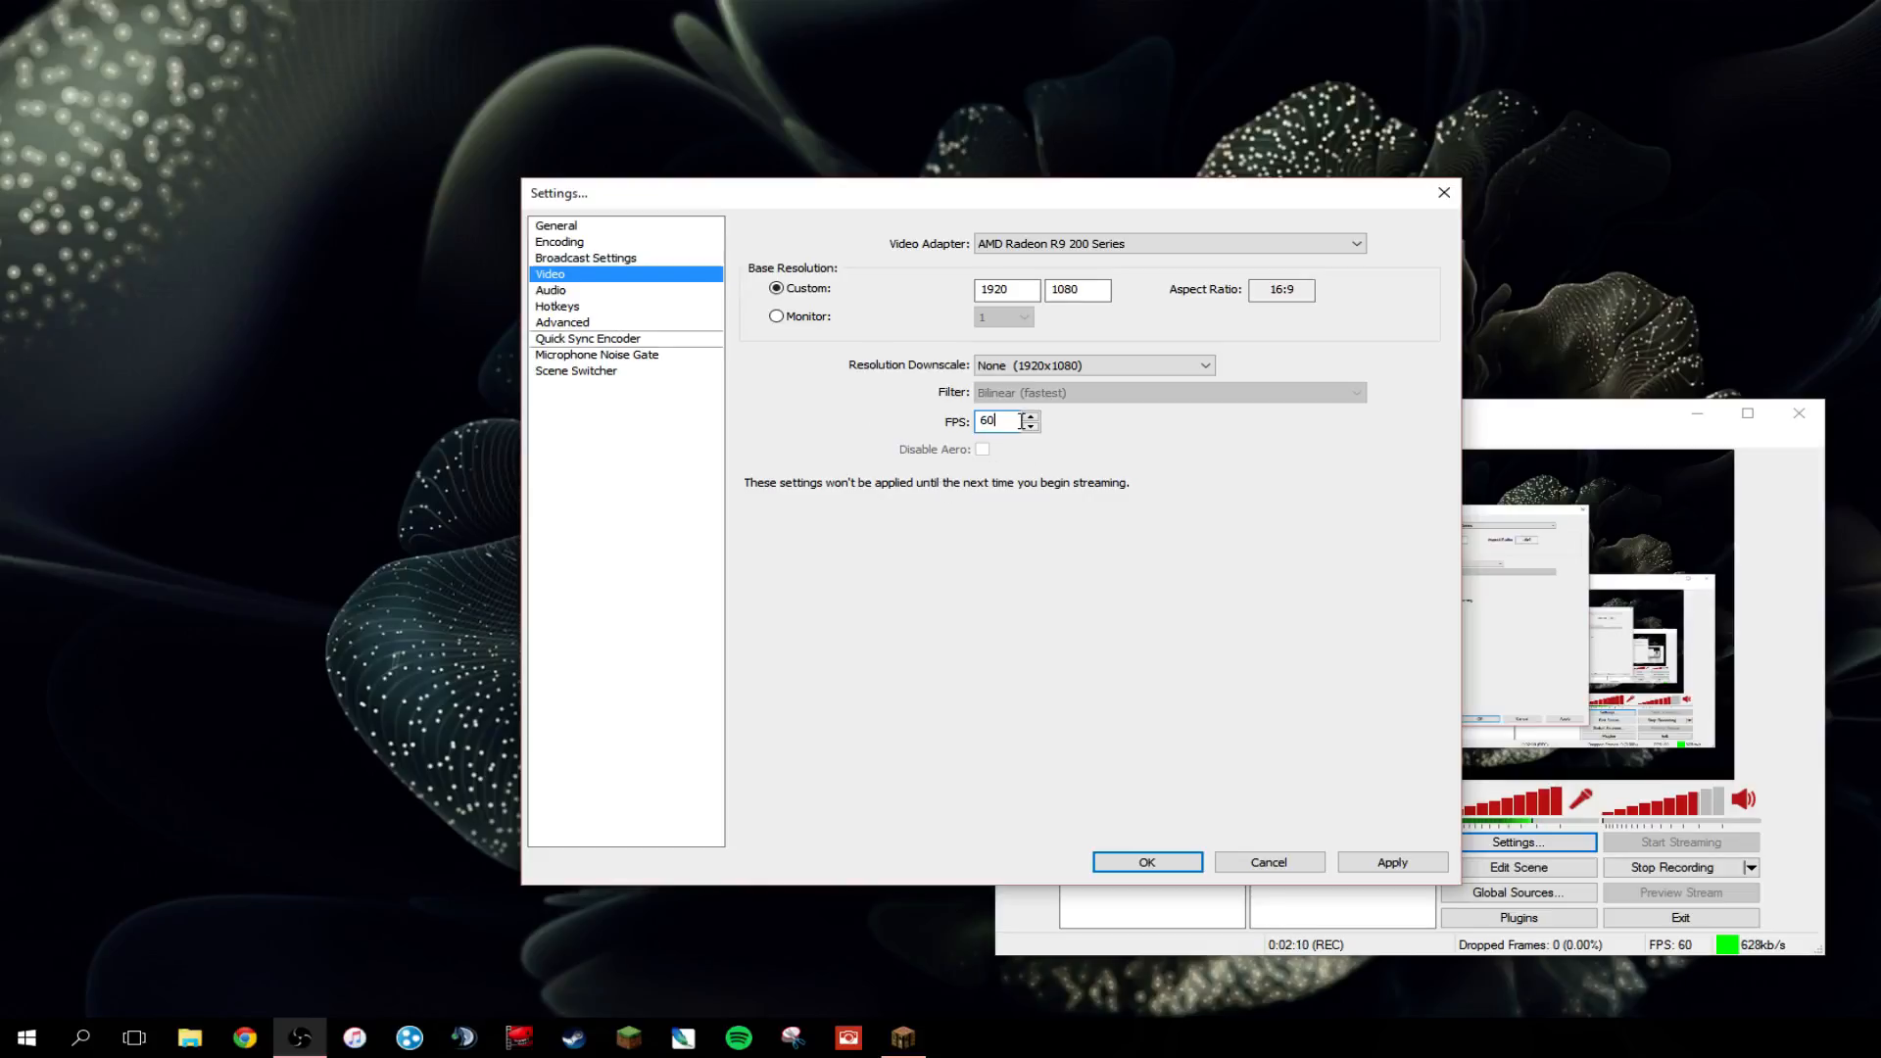
click(1388, 870)
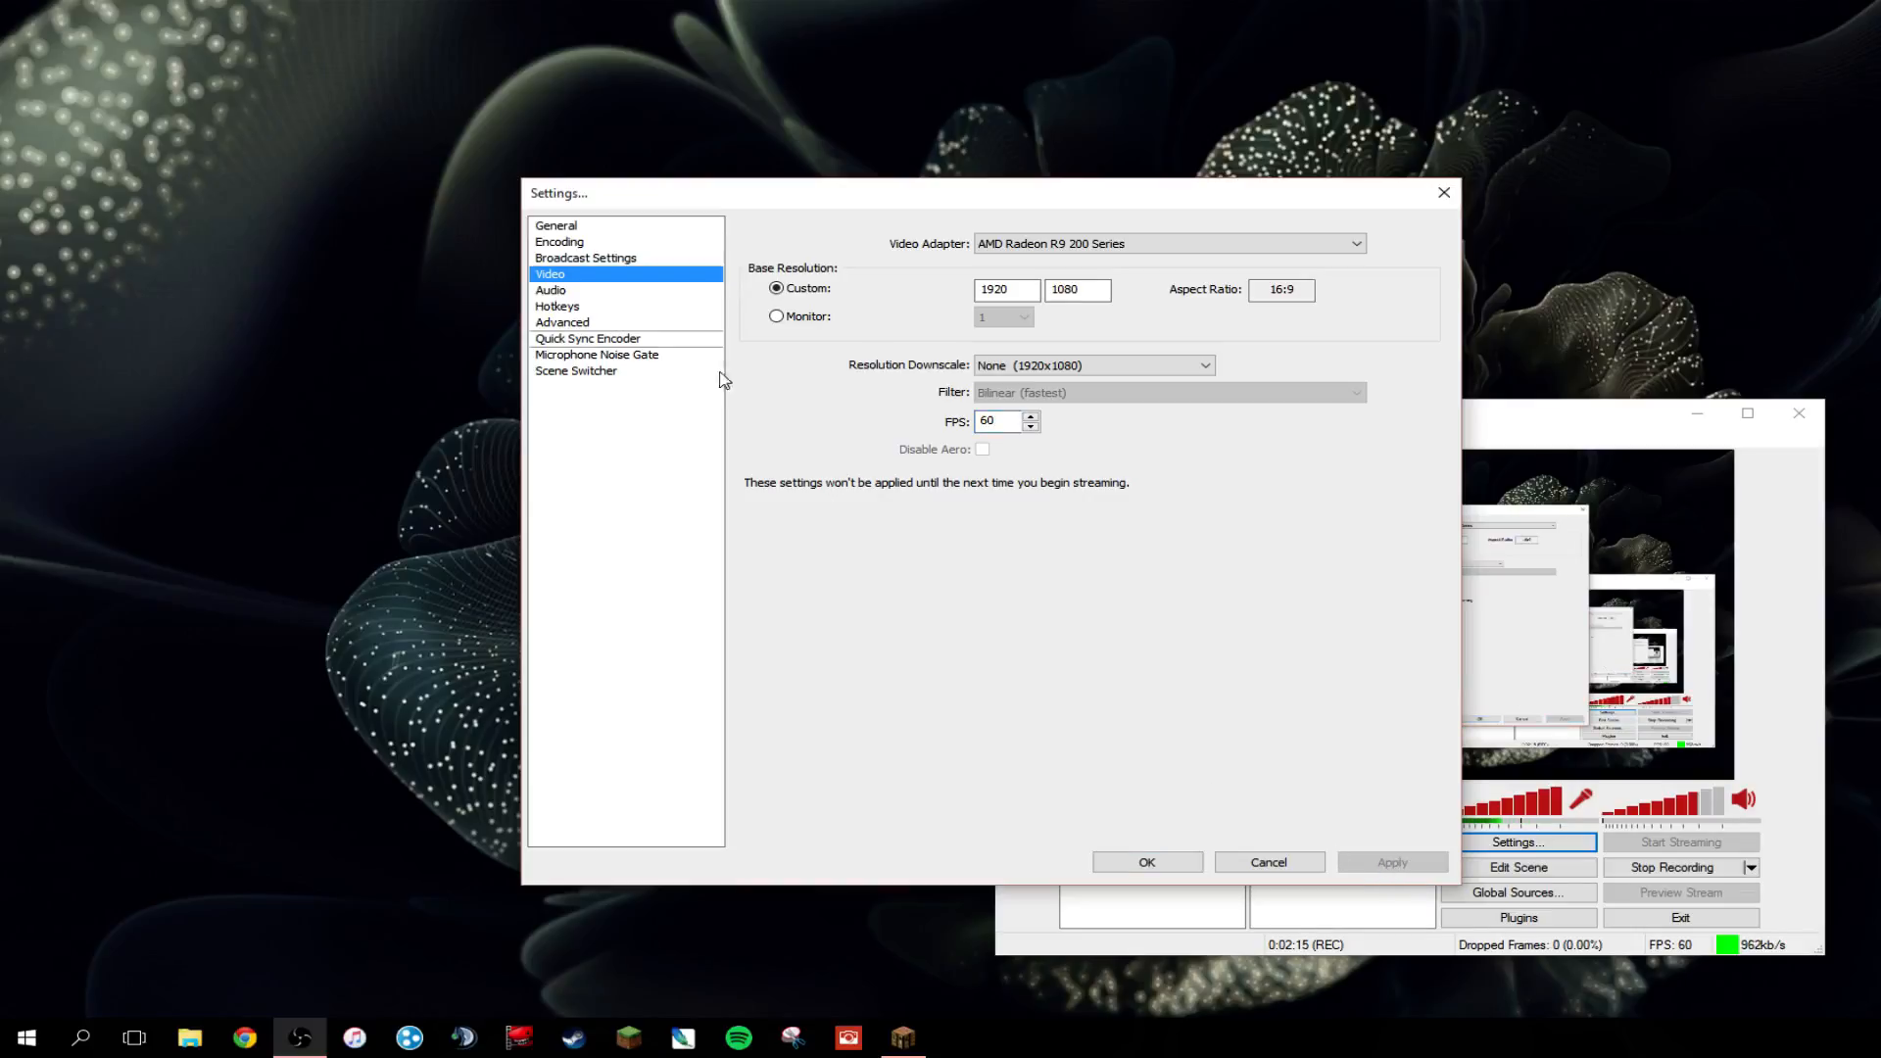
- Look over the audio and hotkey settings, and select Normal as the process priority class in the advanced settings
click(567, 292)
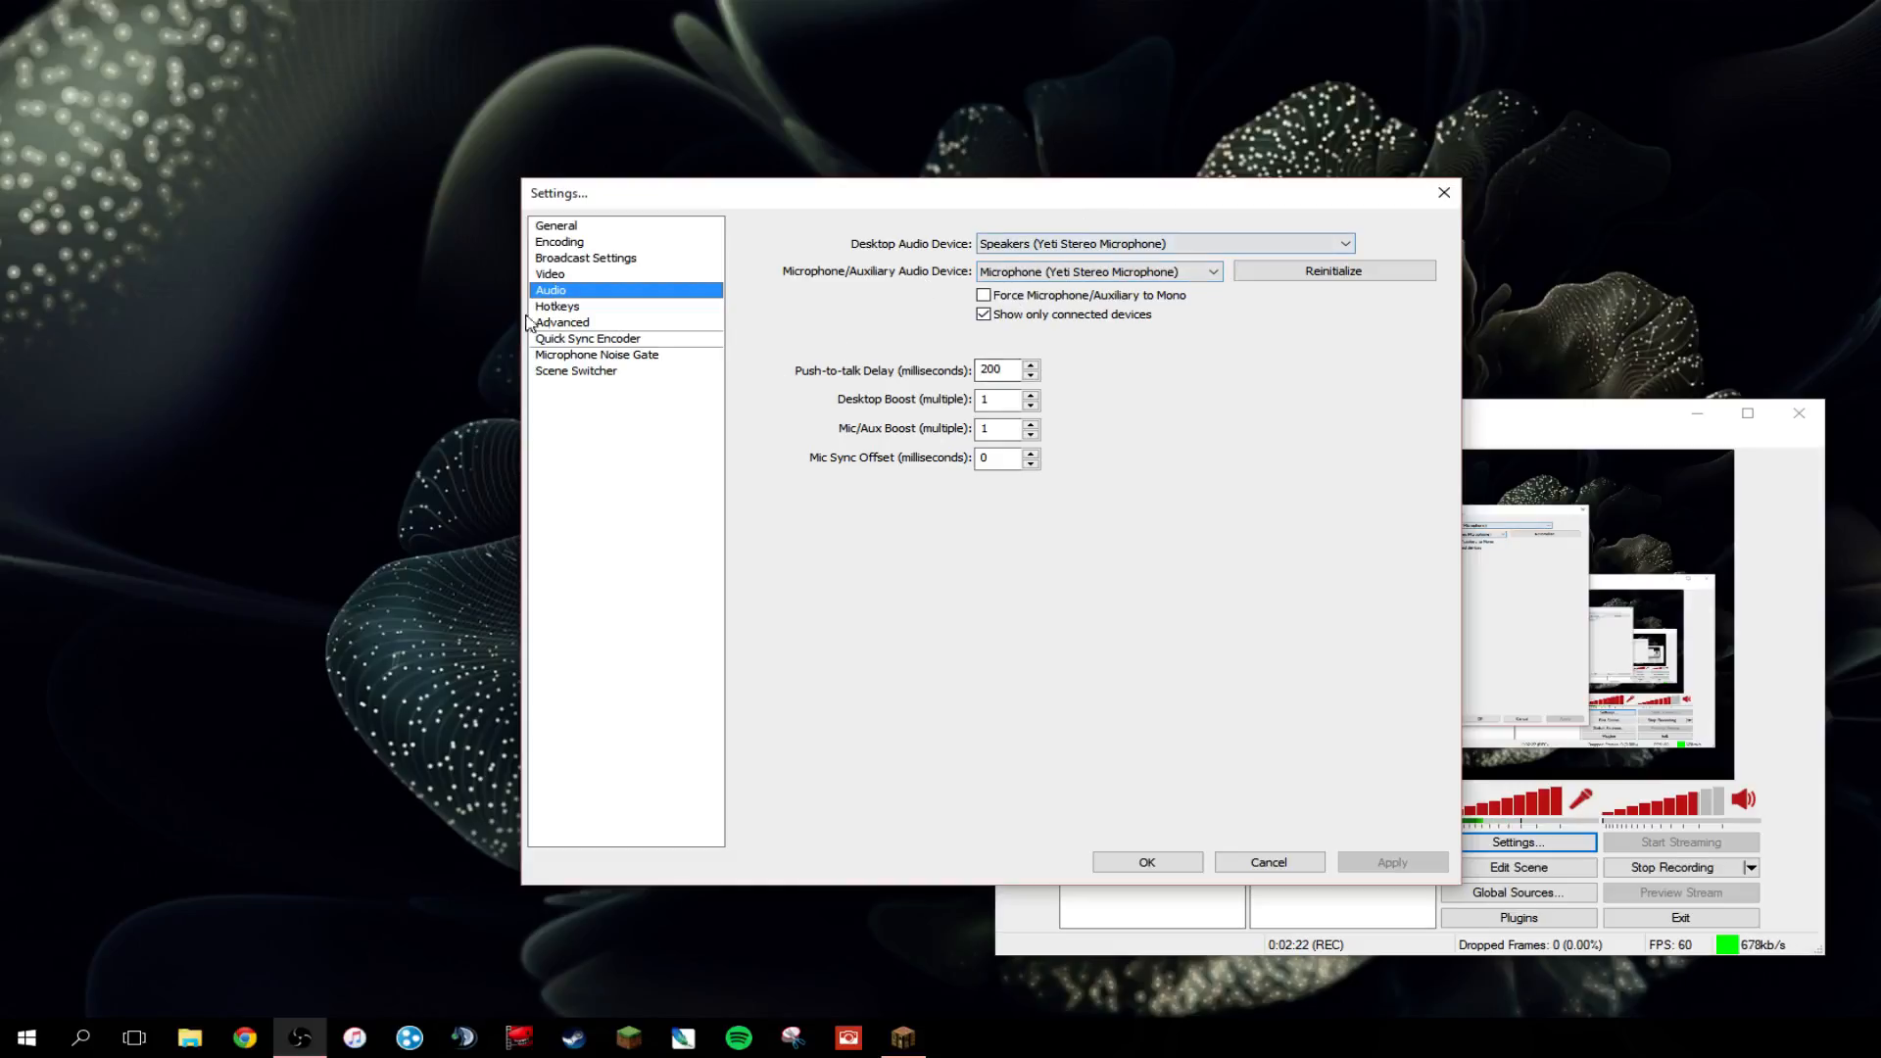
click(566, 307)
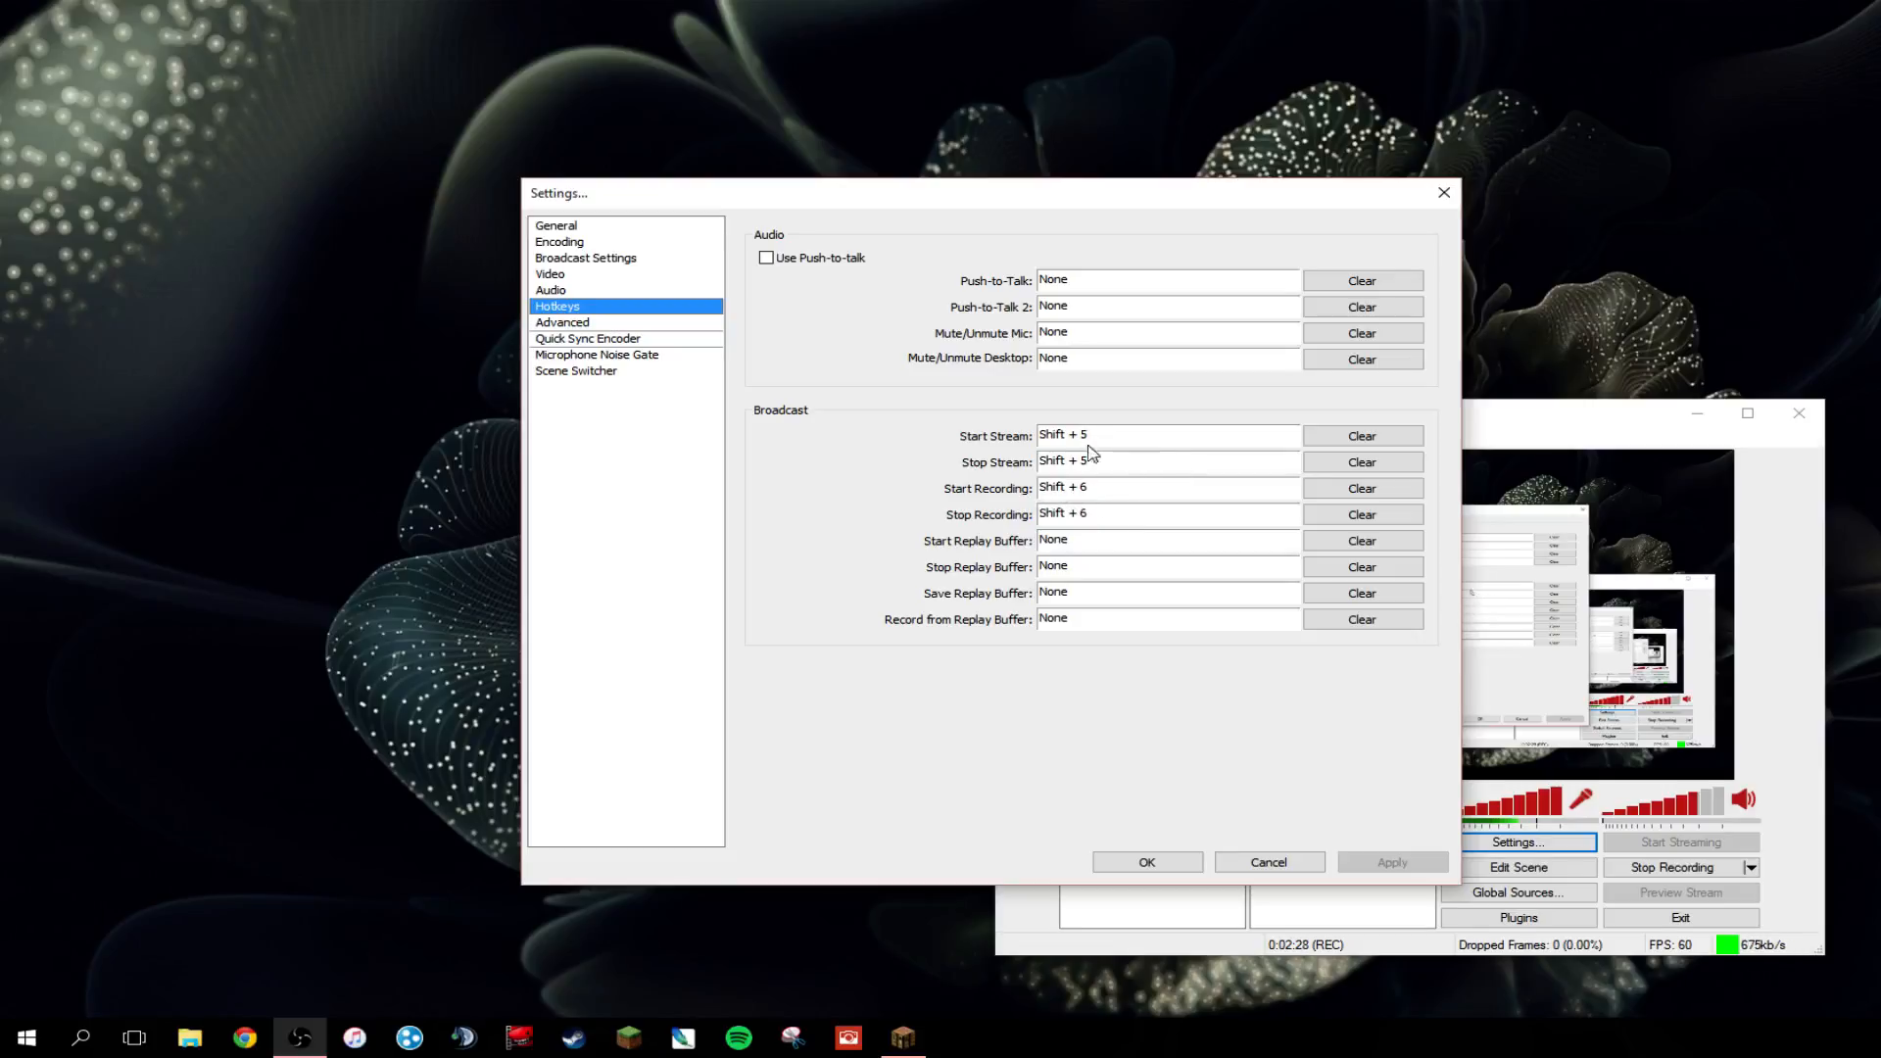
click(618, 324)
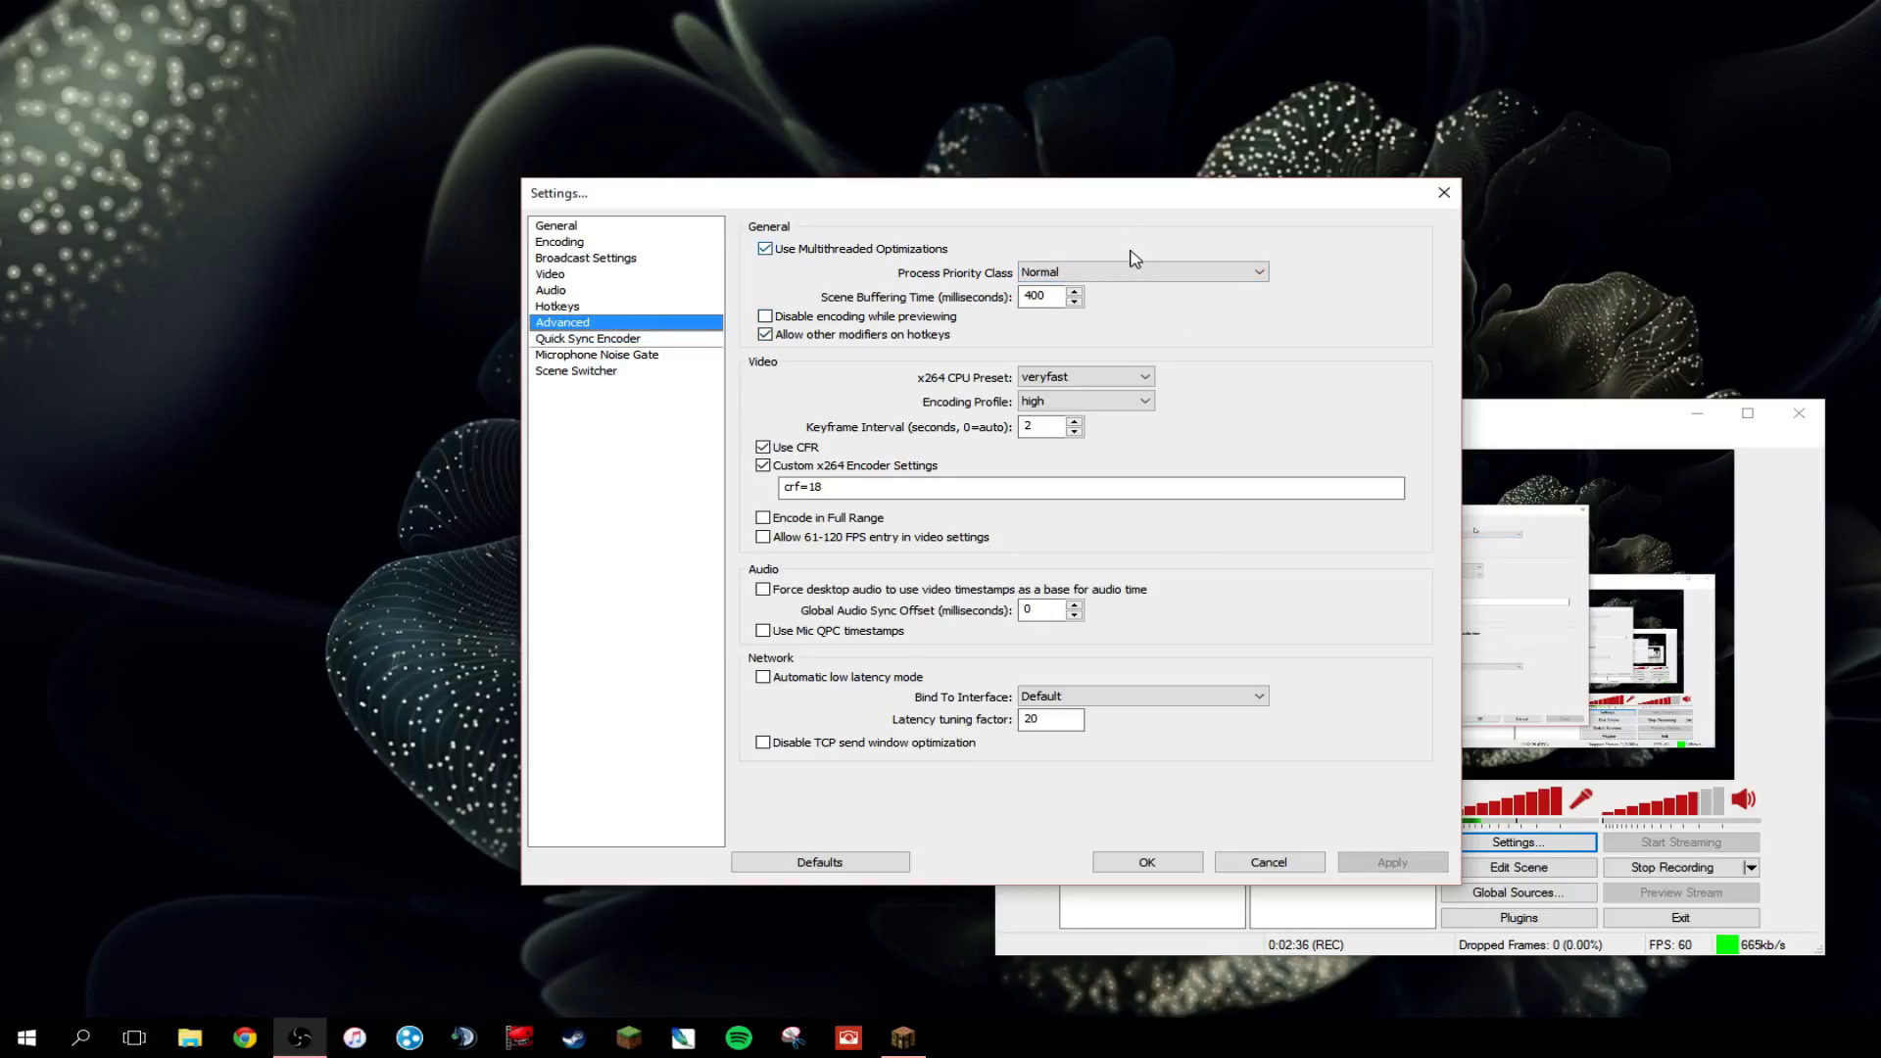
click(1109, 280)
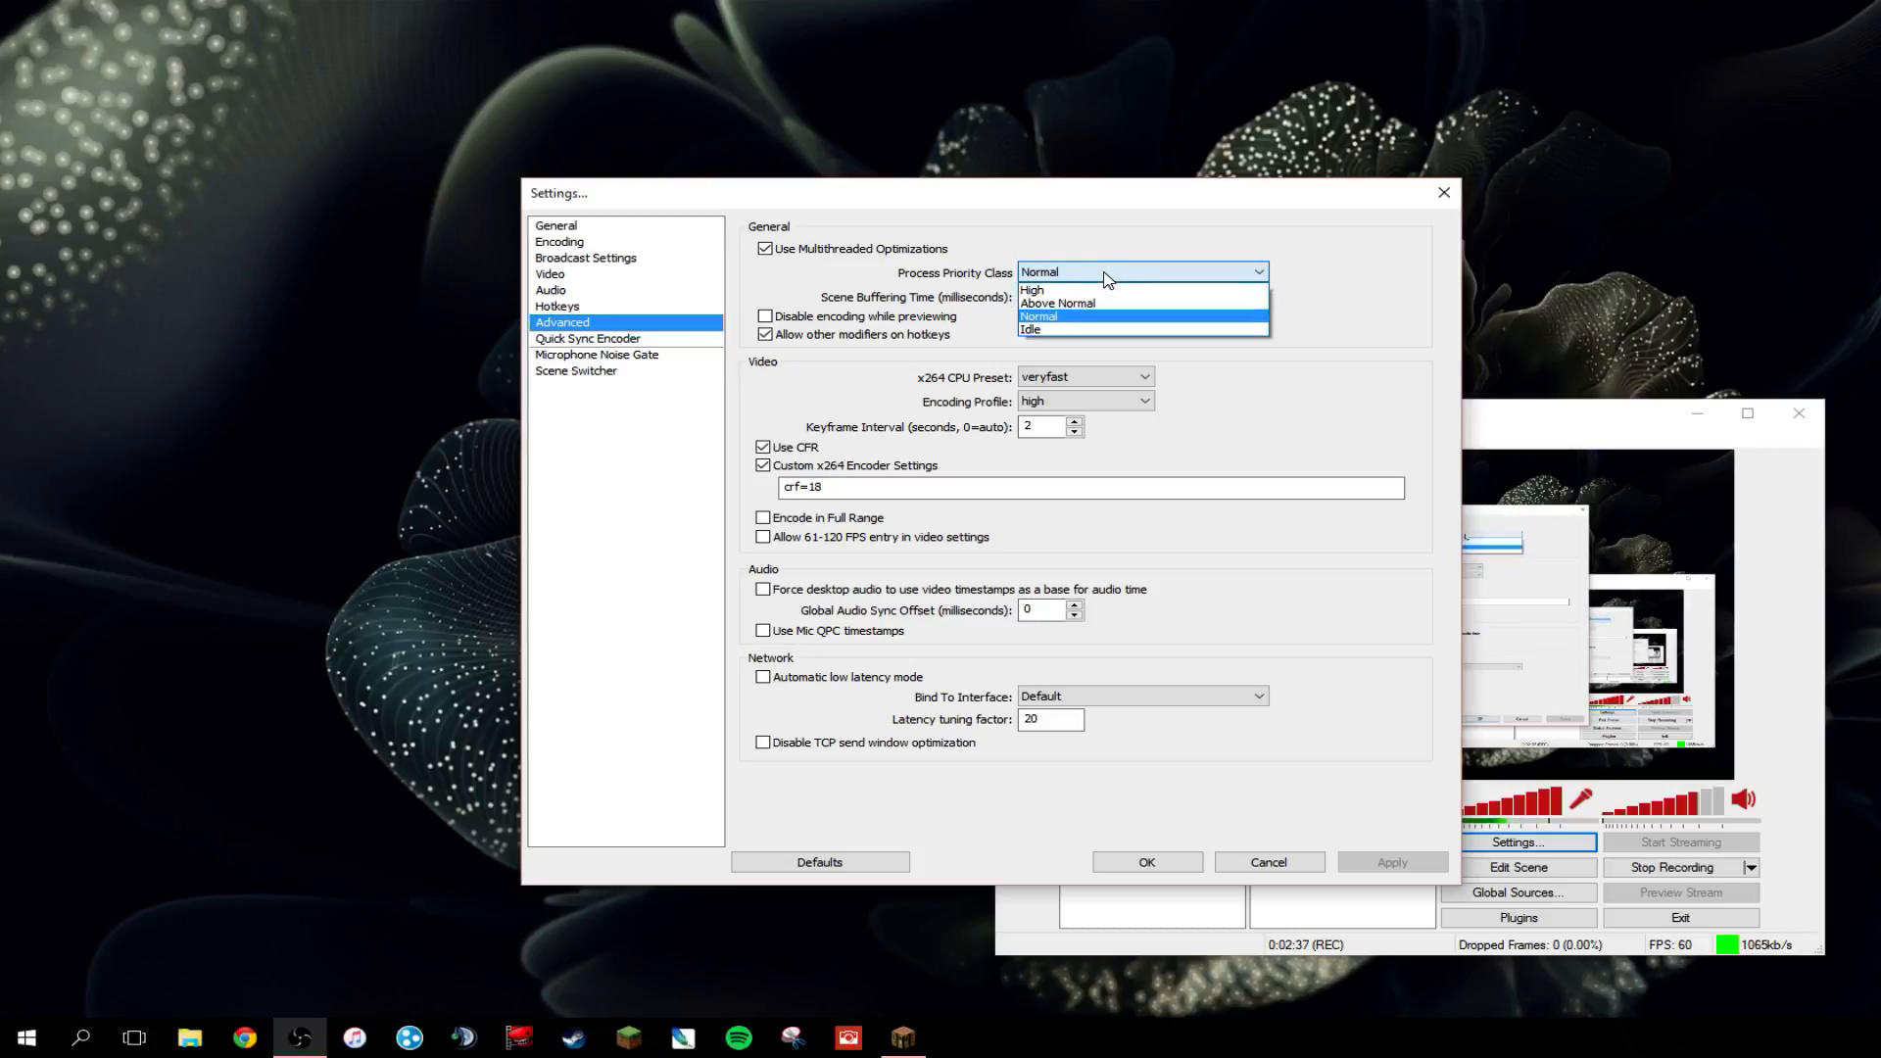
click(1098, 329)
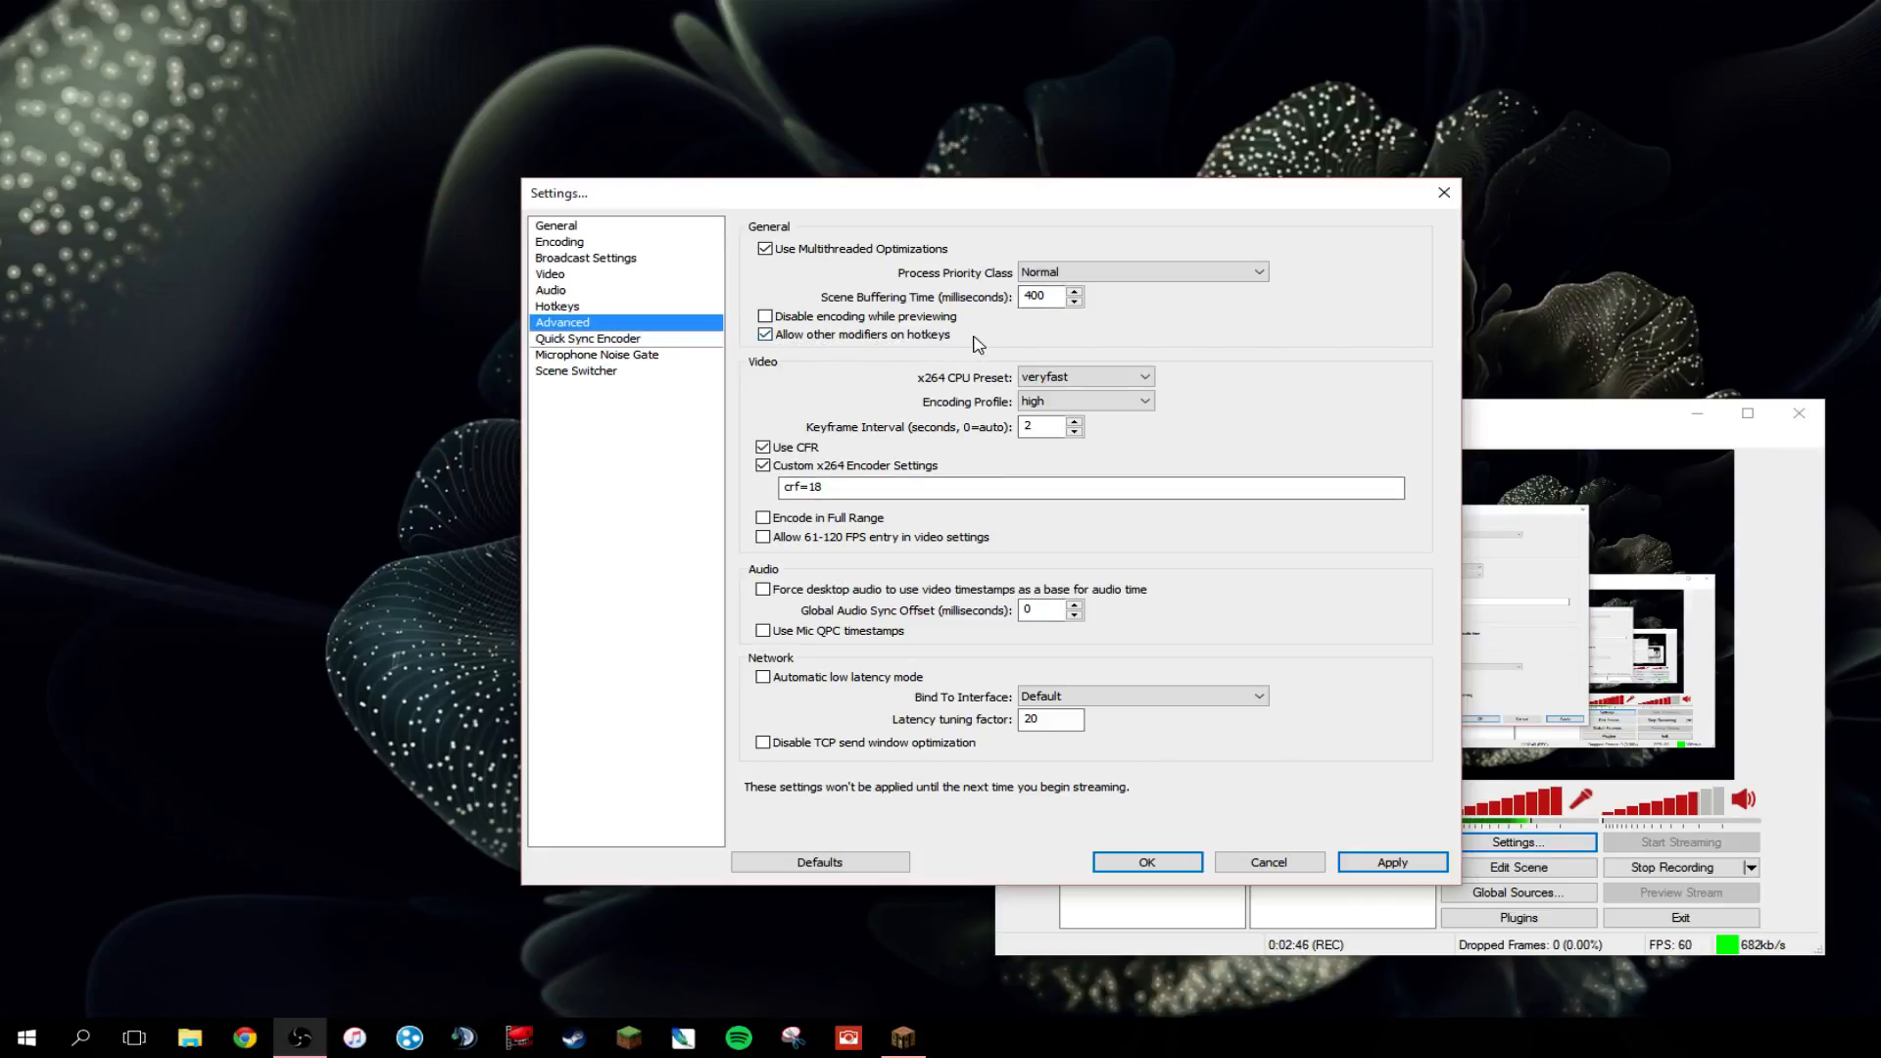
- Select the veryfast x264 CPU preset, keep the high encoding profile, and apply the advanced settings
mouse_move(1095, 385)
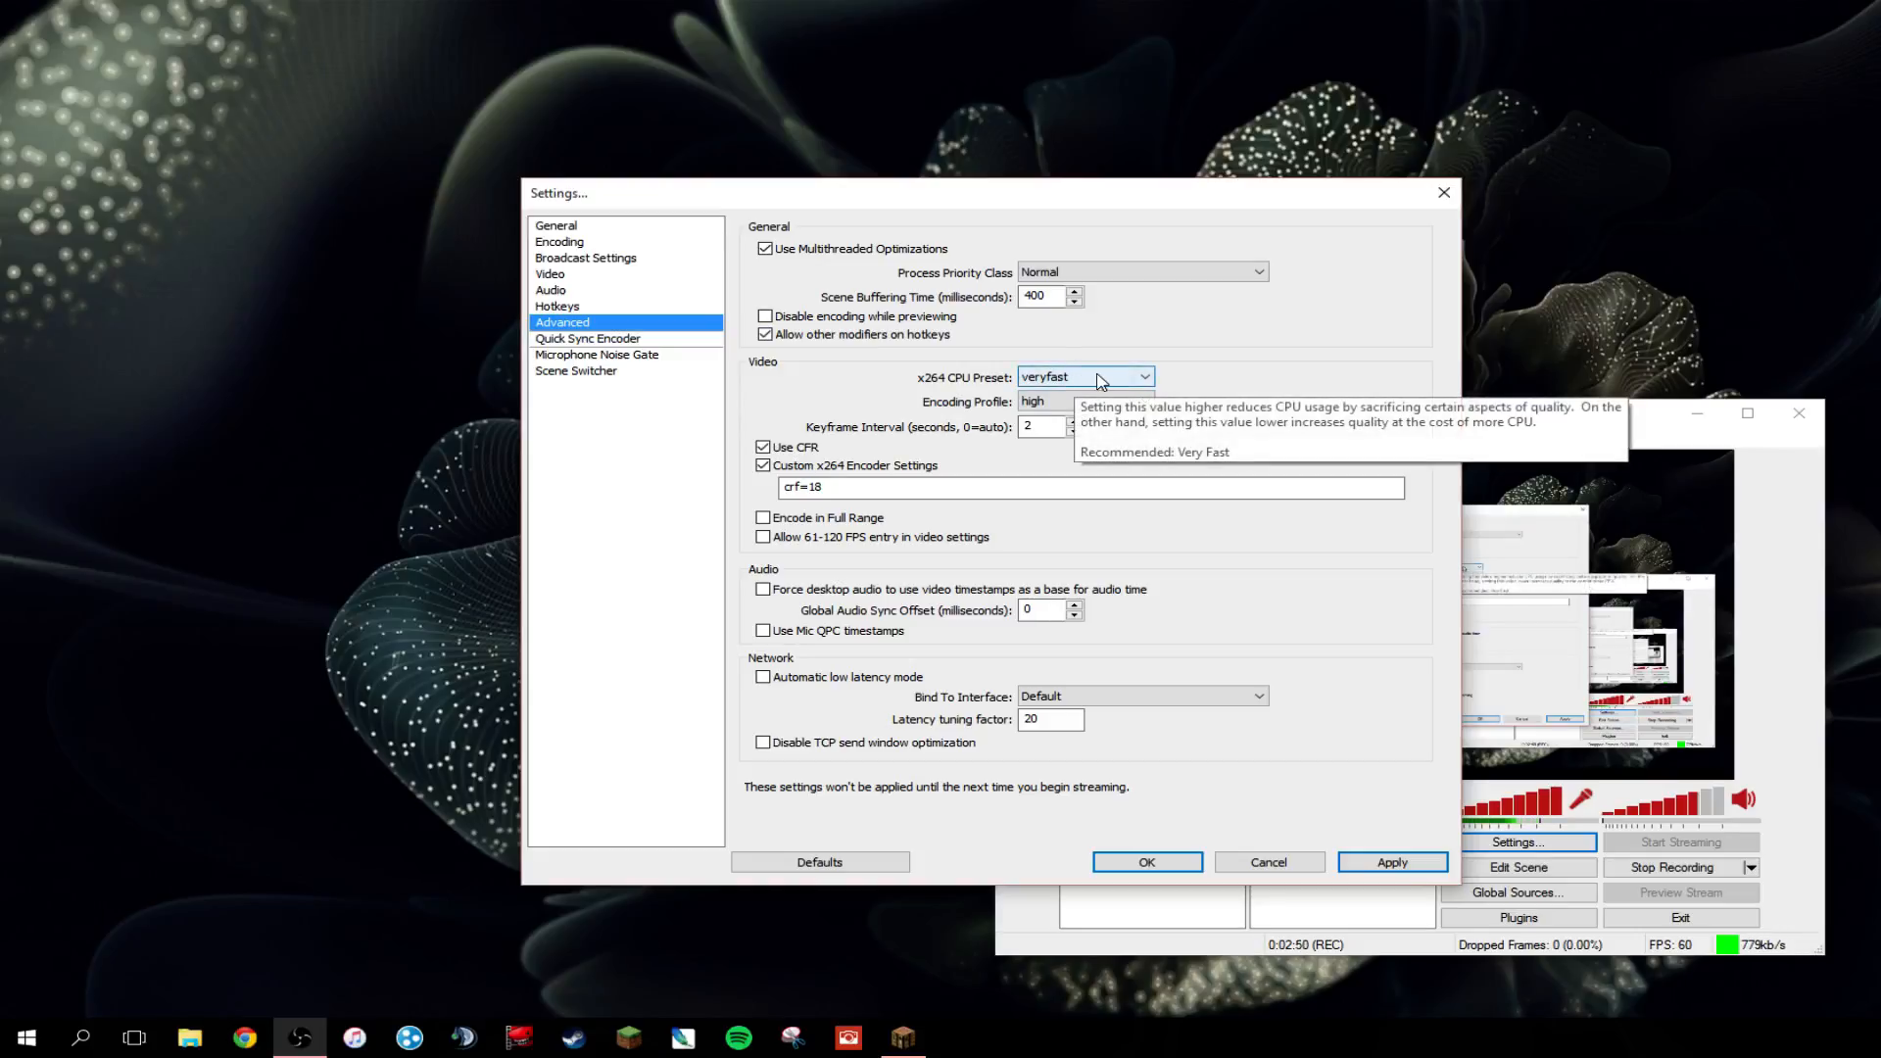
click(1097, 382)
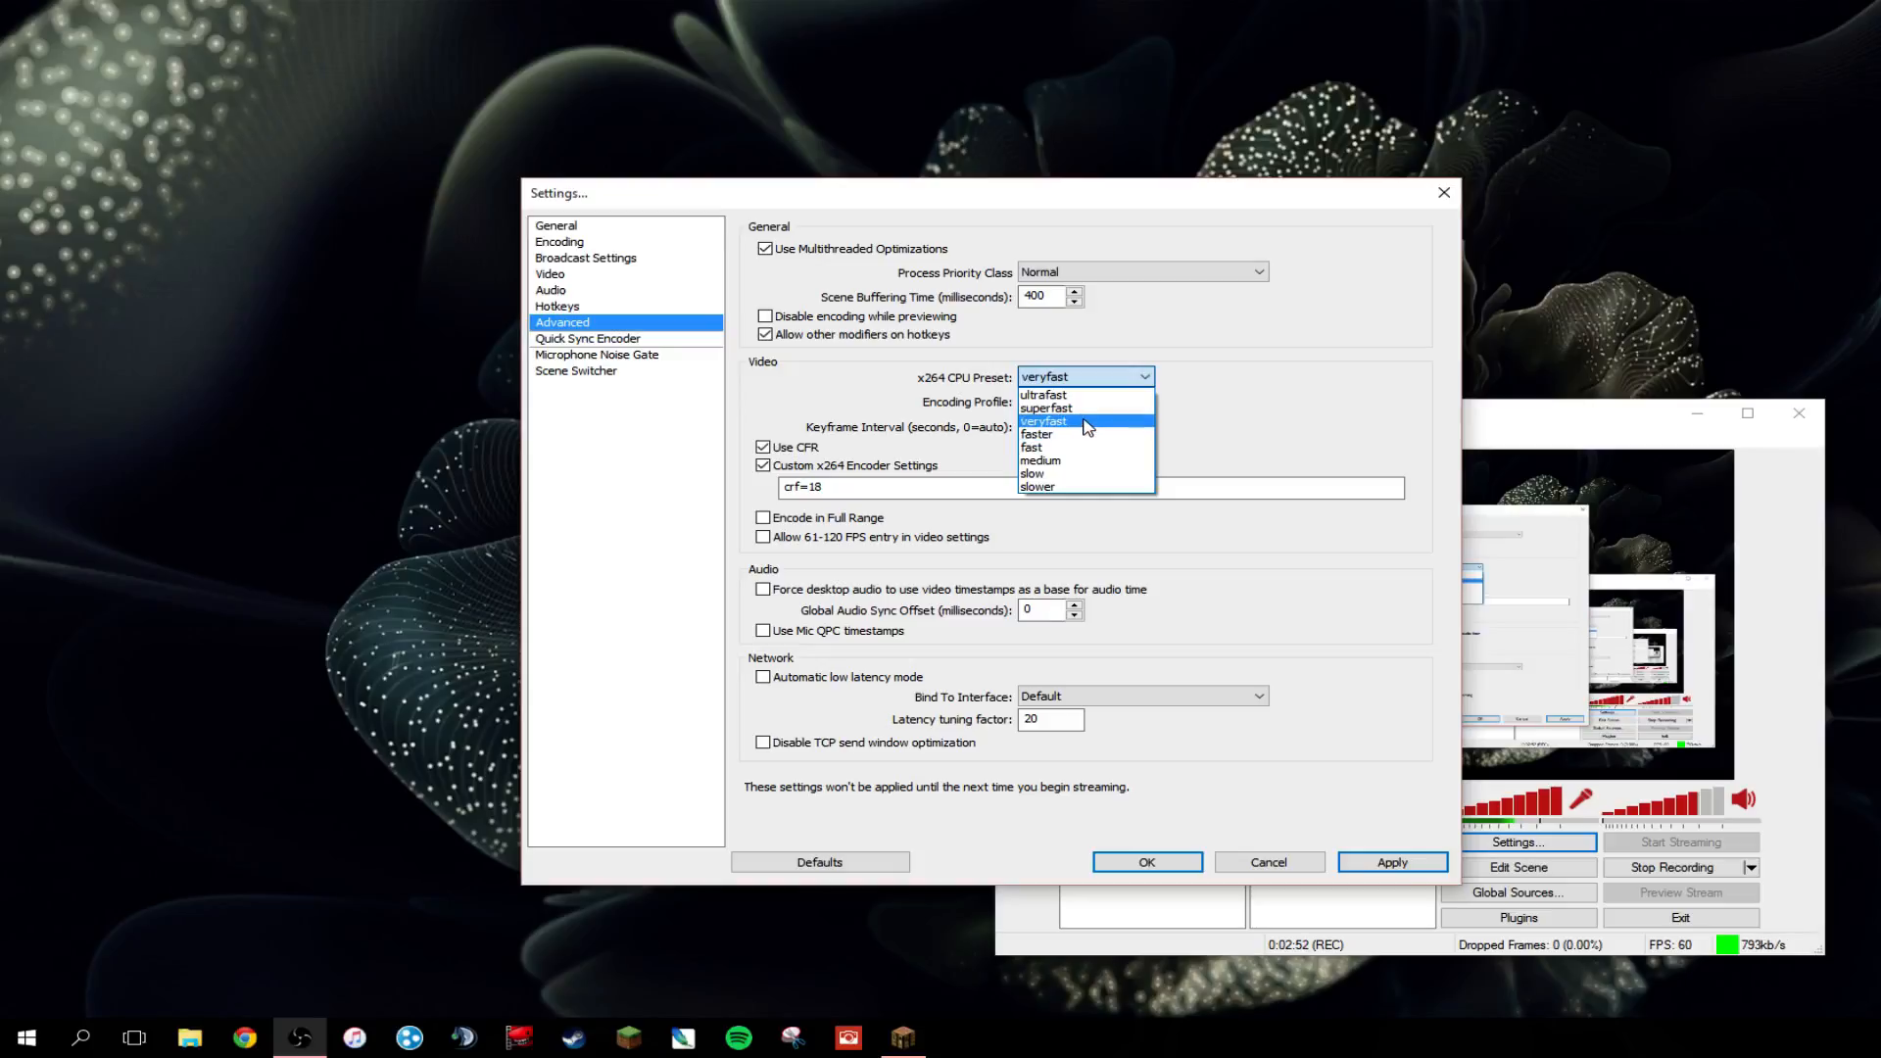
click(1085, 420)
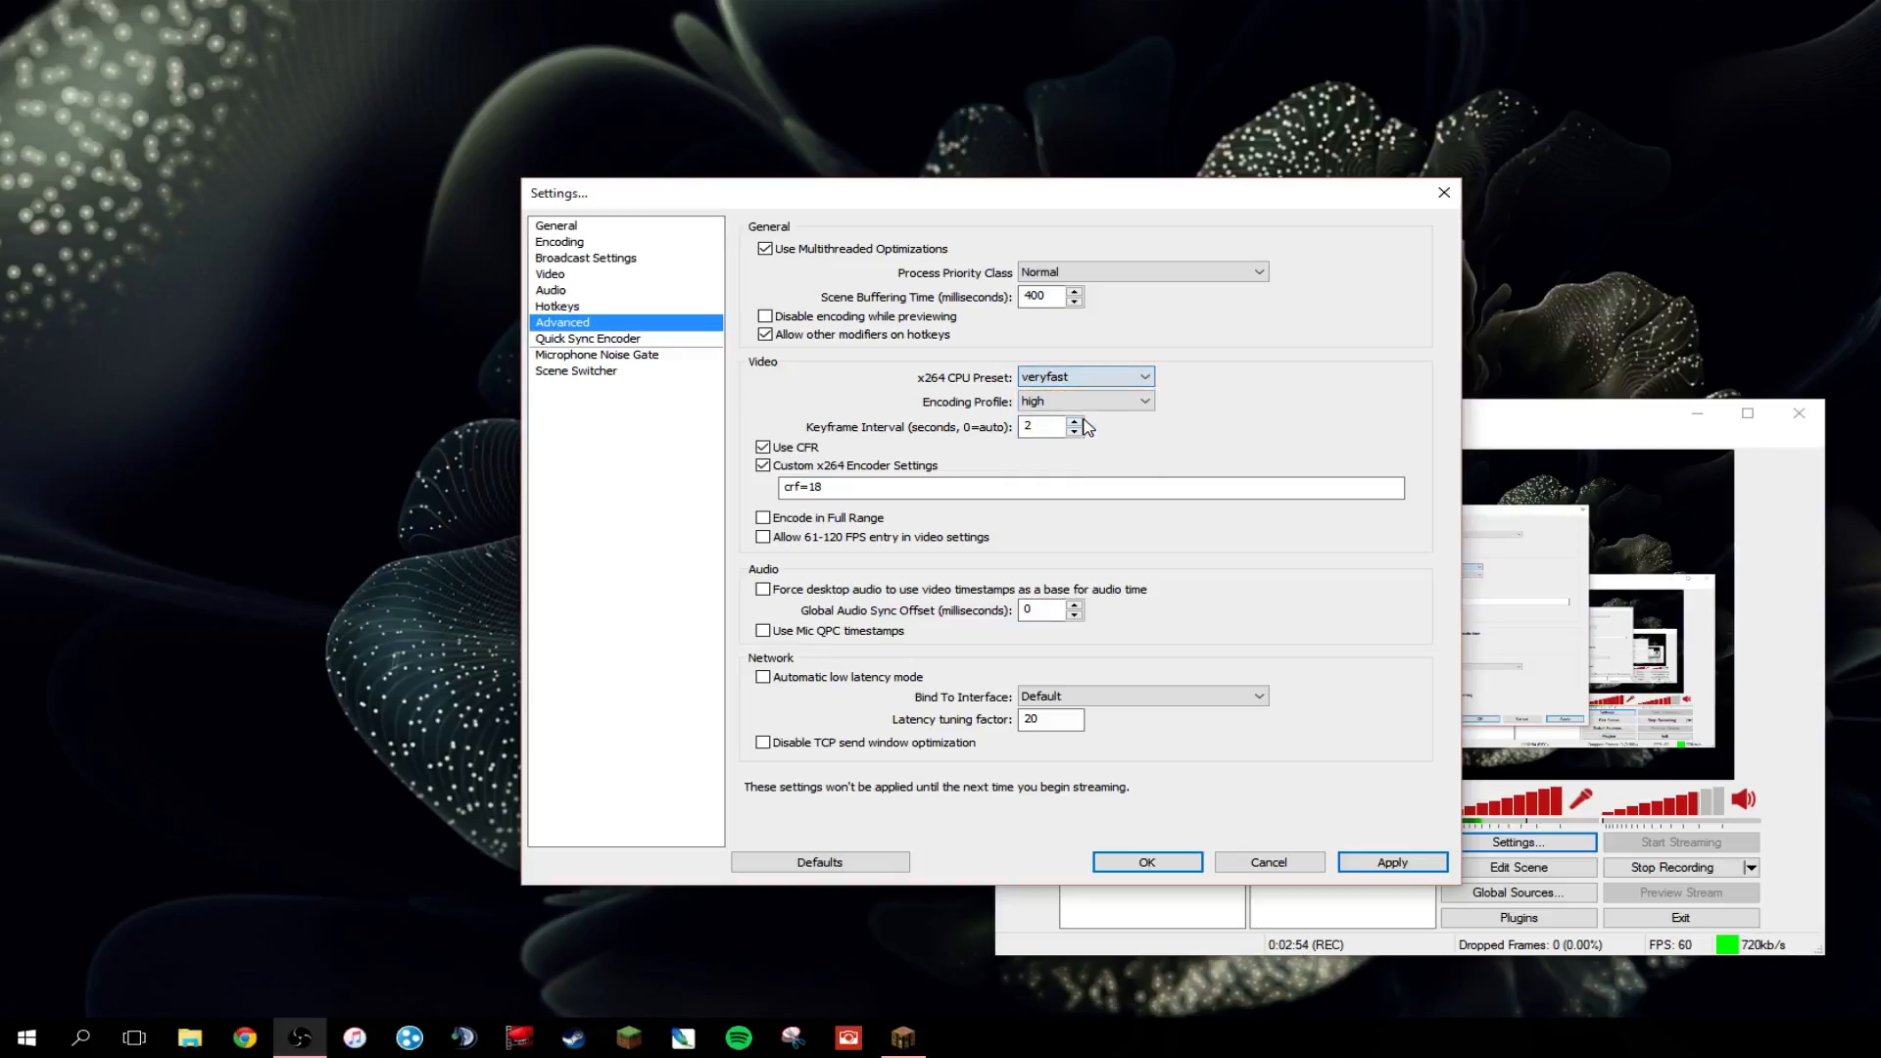
click(1097, 405)
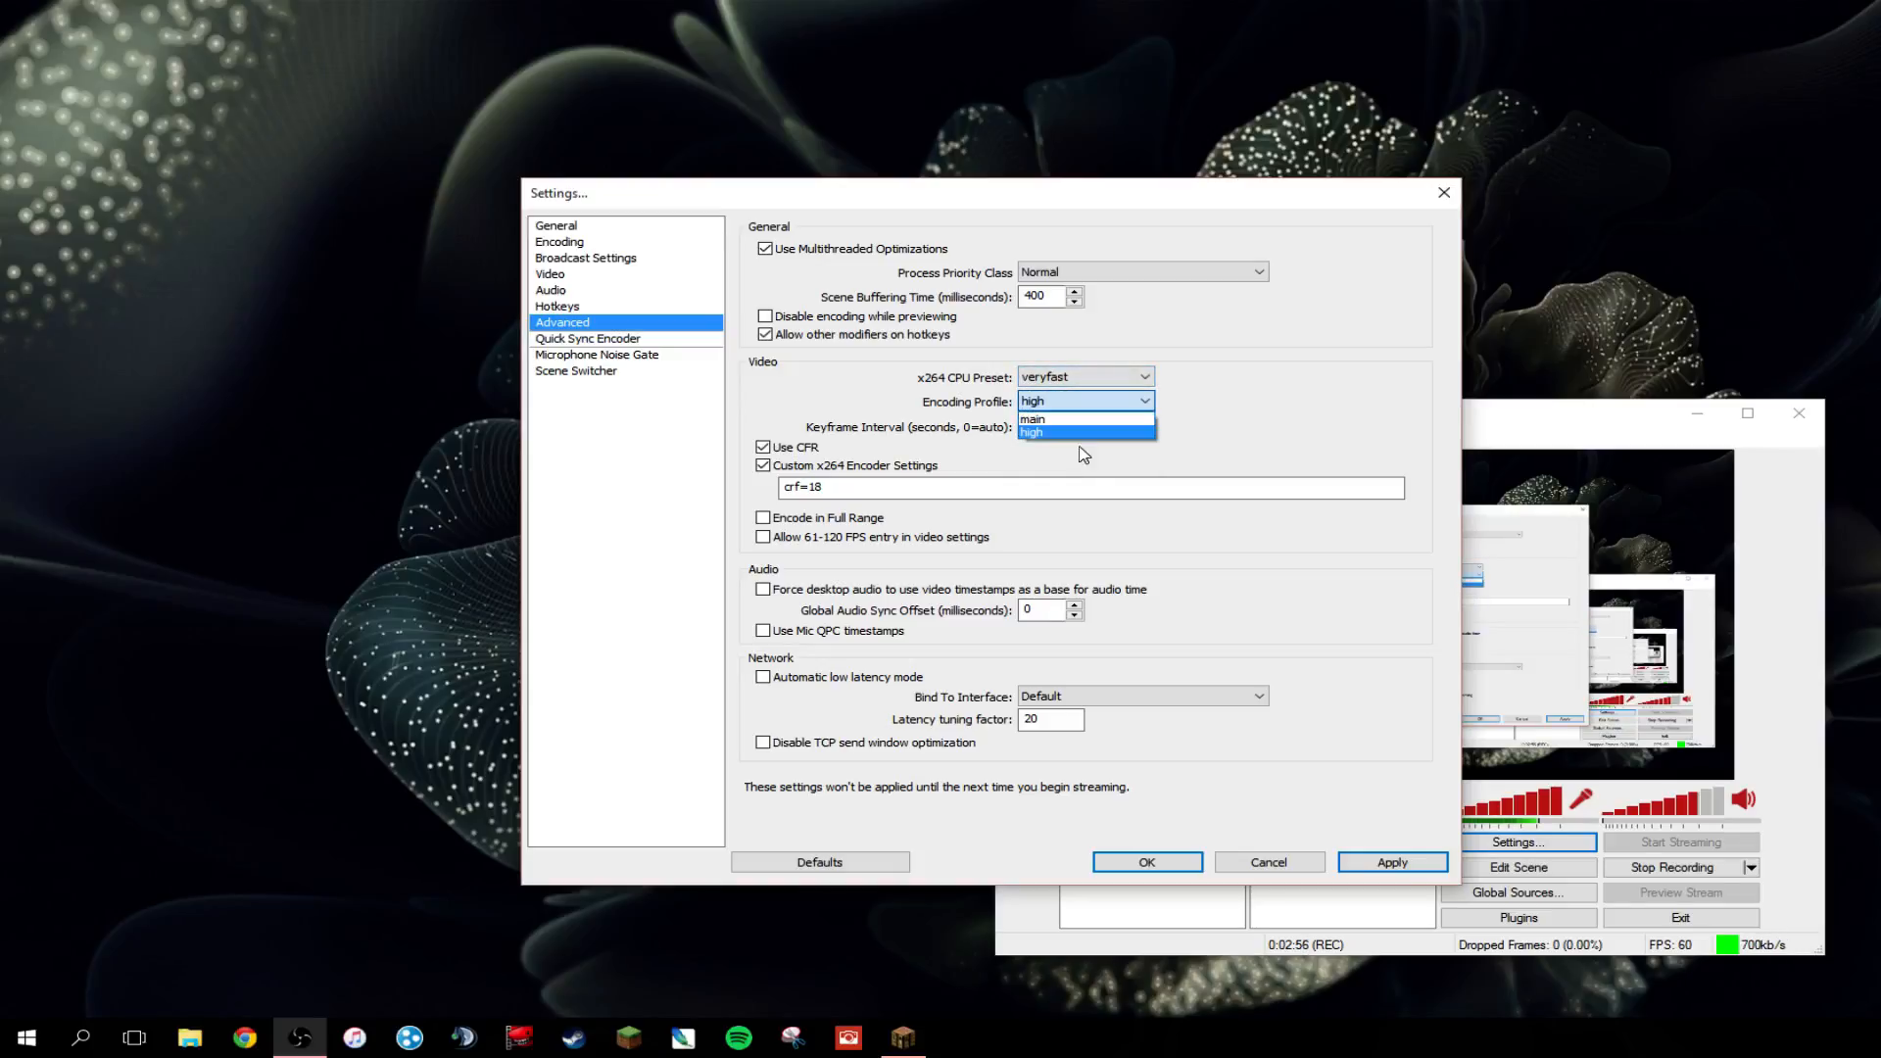
click(1086, 407)
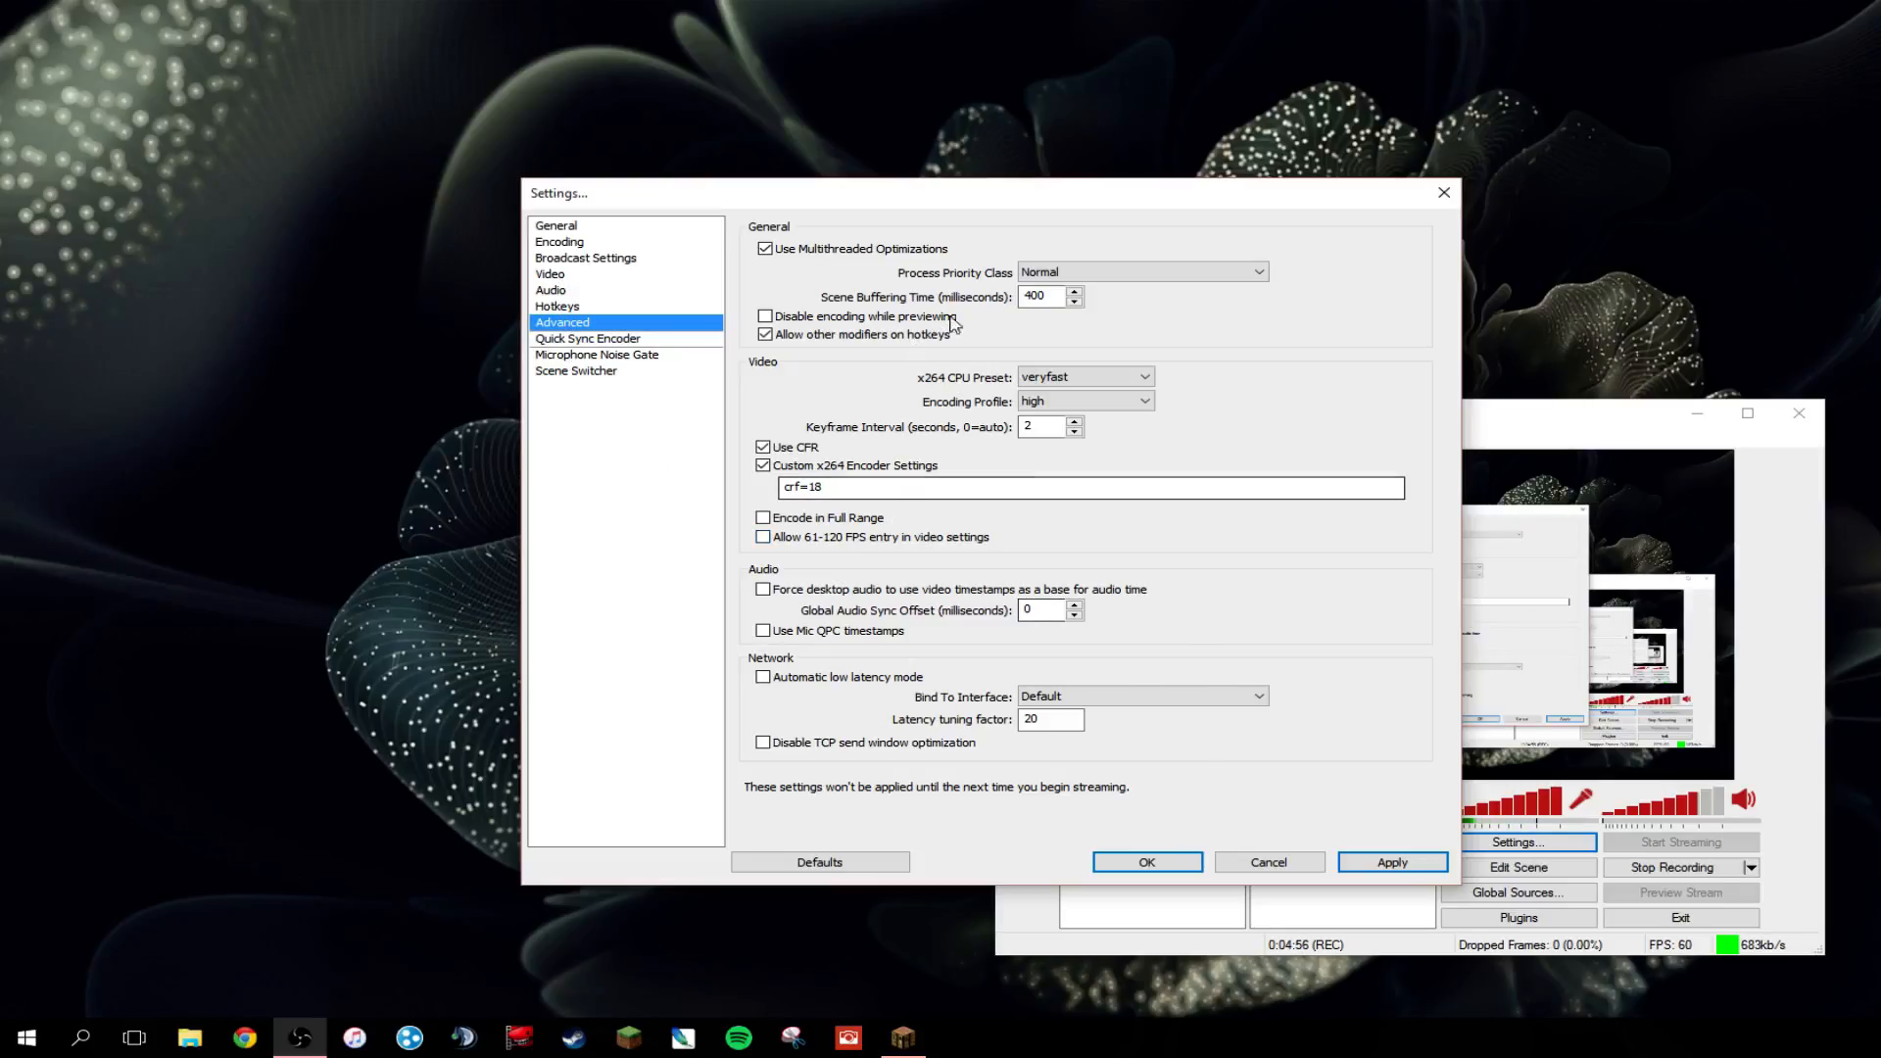
click(1403, 864)
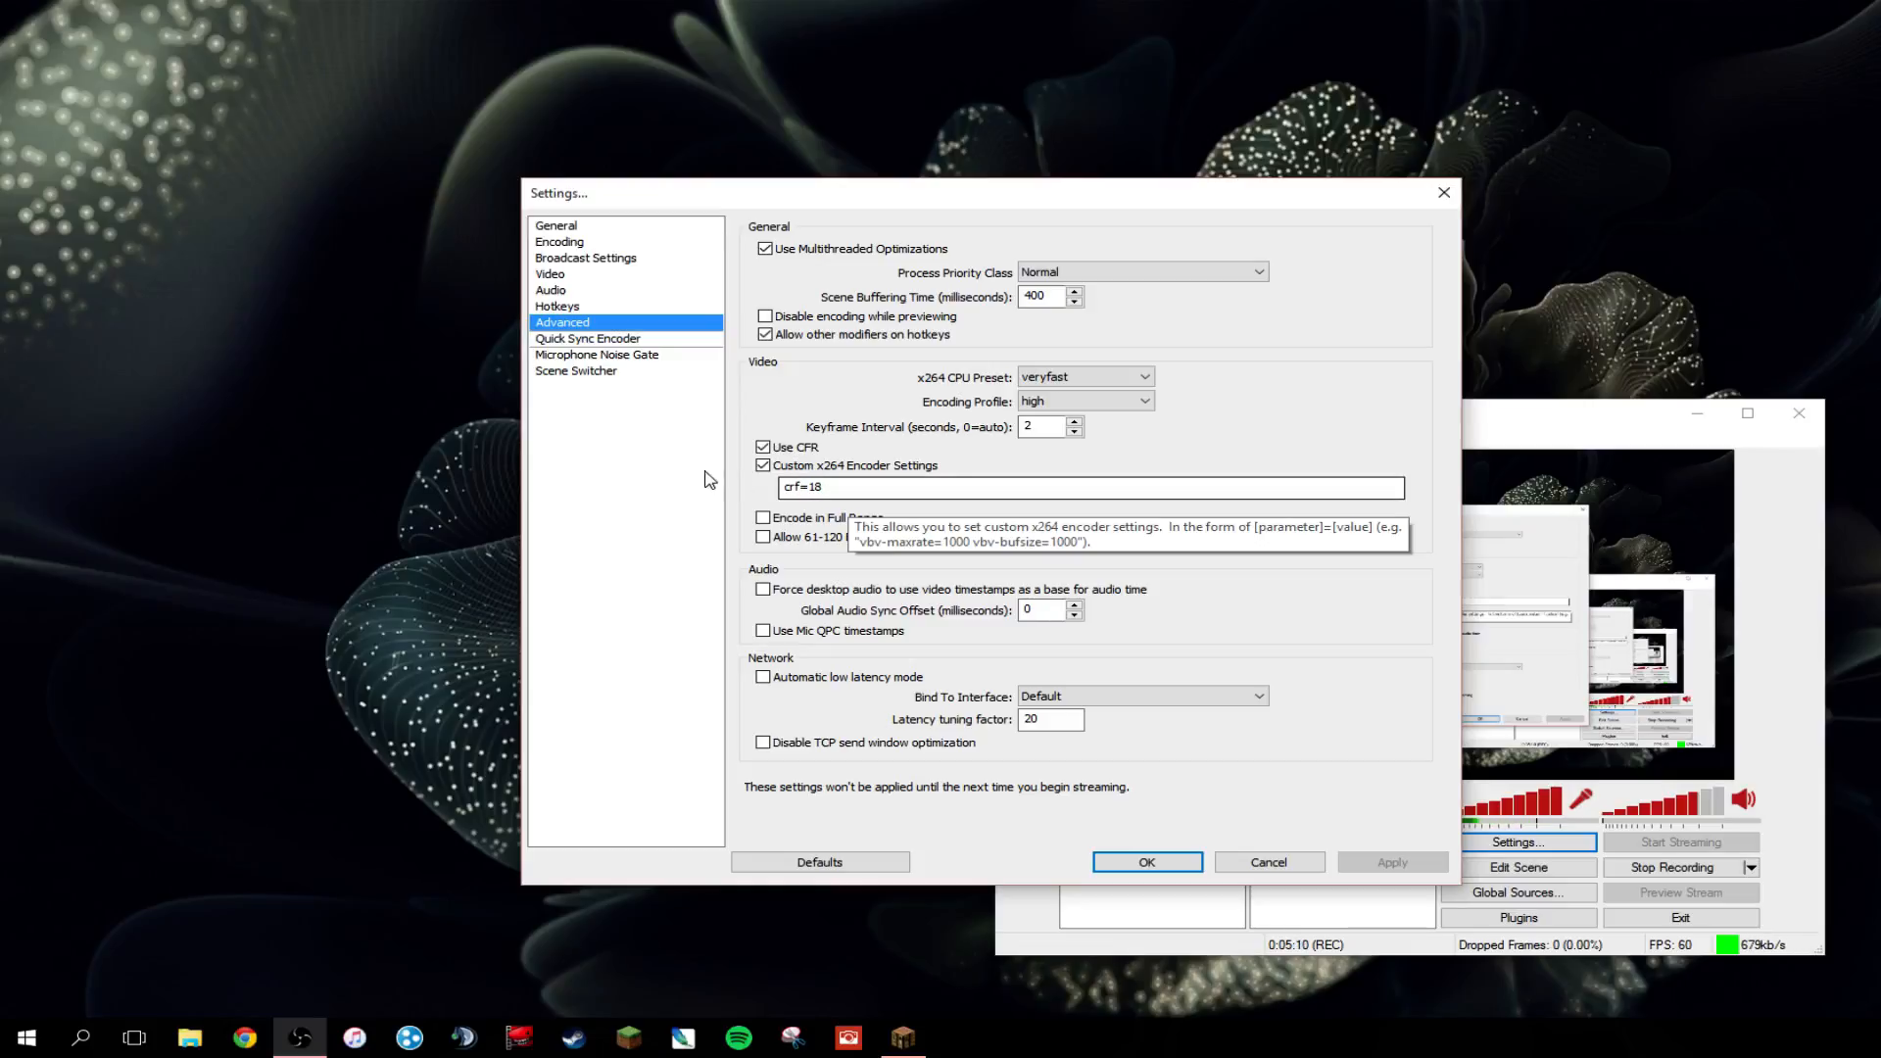
- Go back through the hotkey and audio settings to the video settings and check the resolution and FPS
click(617, 308)
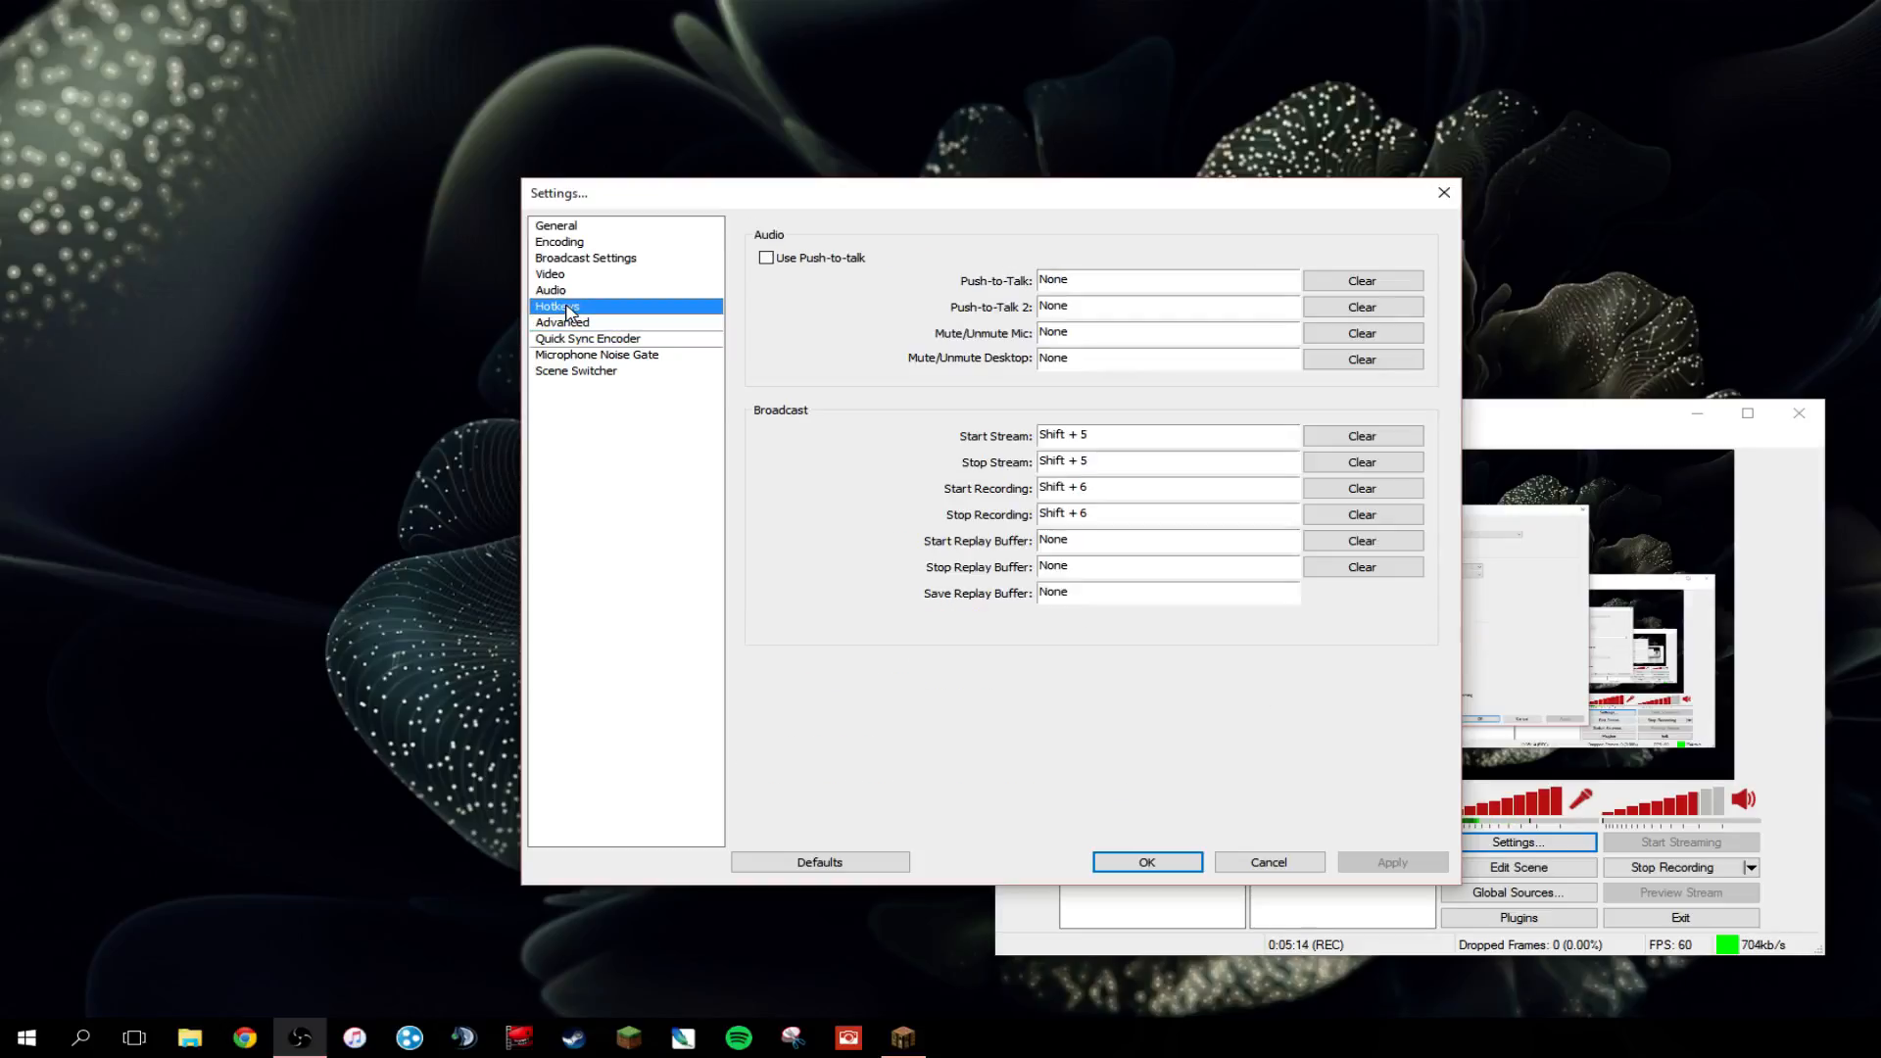
click(640, 292)
click(655, 258)
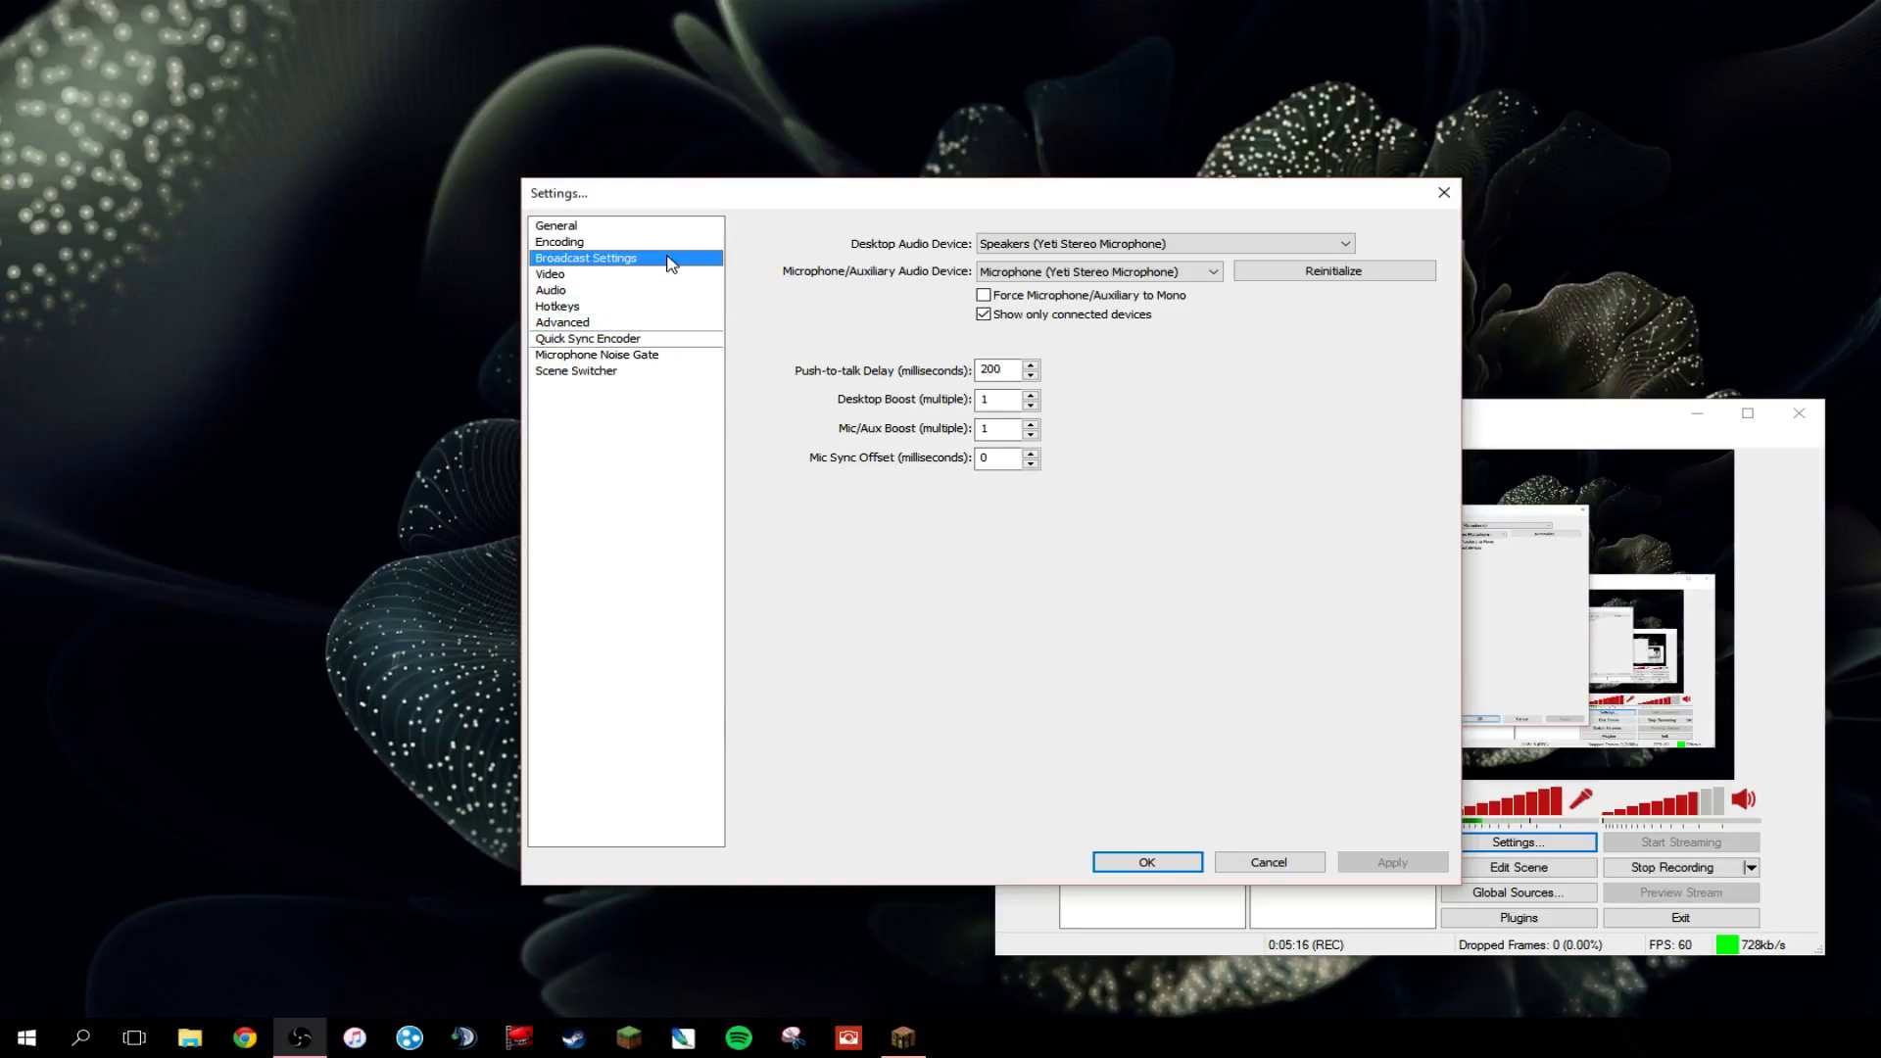
click(580, 291)
click(597, 279)
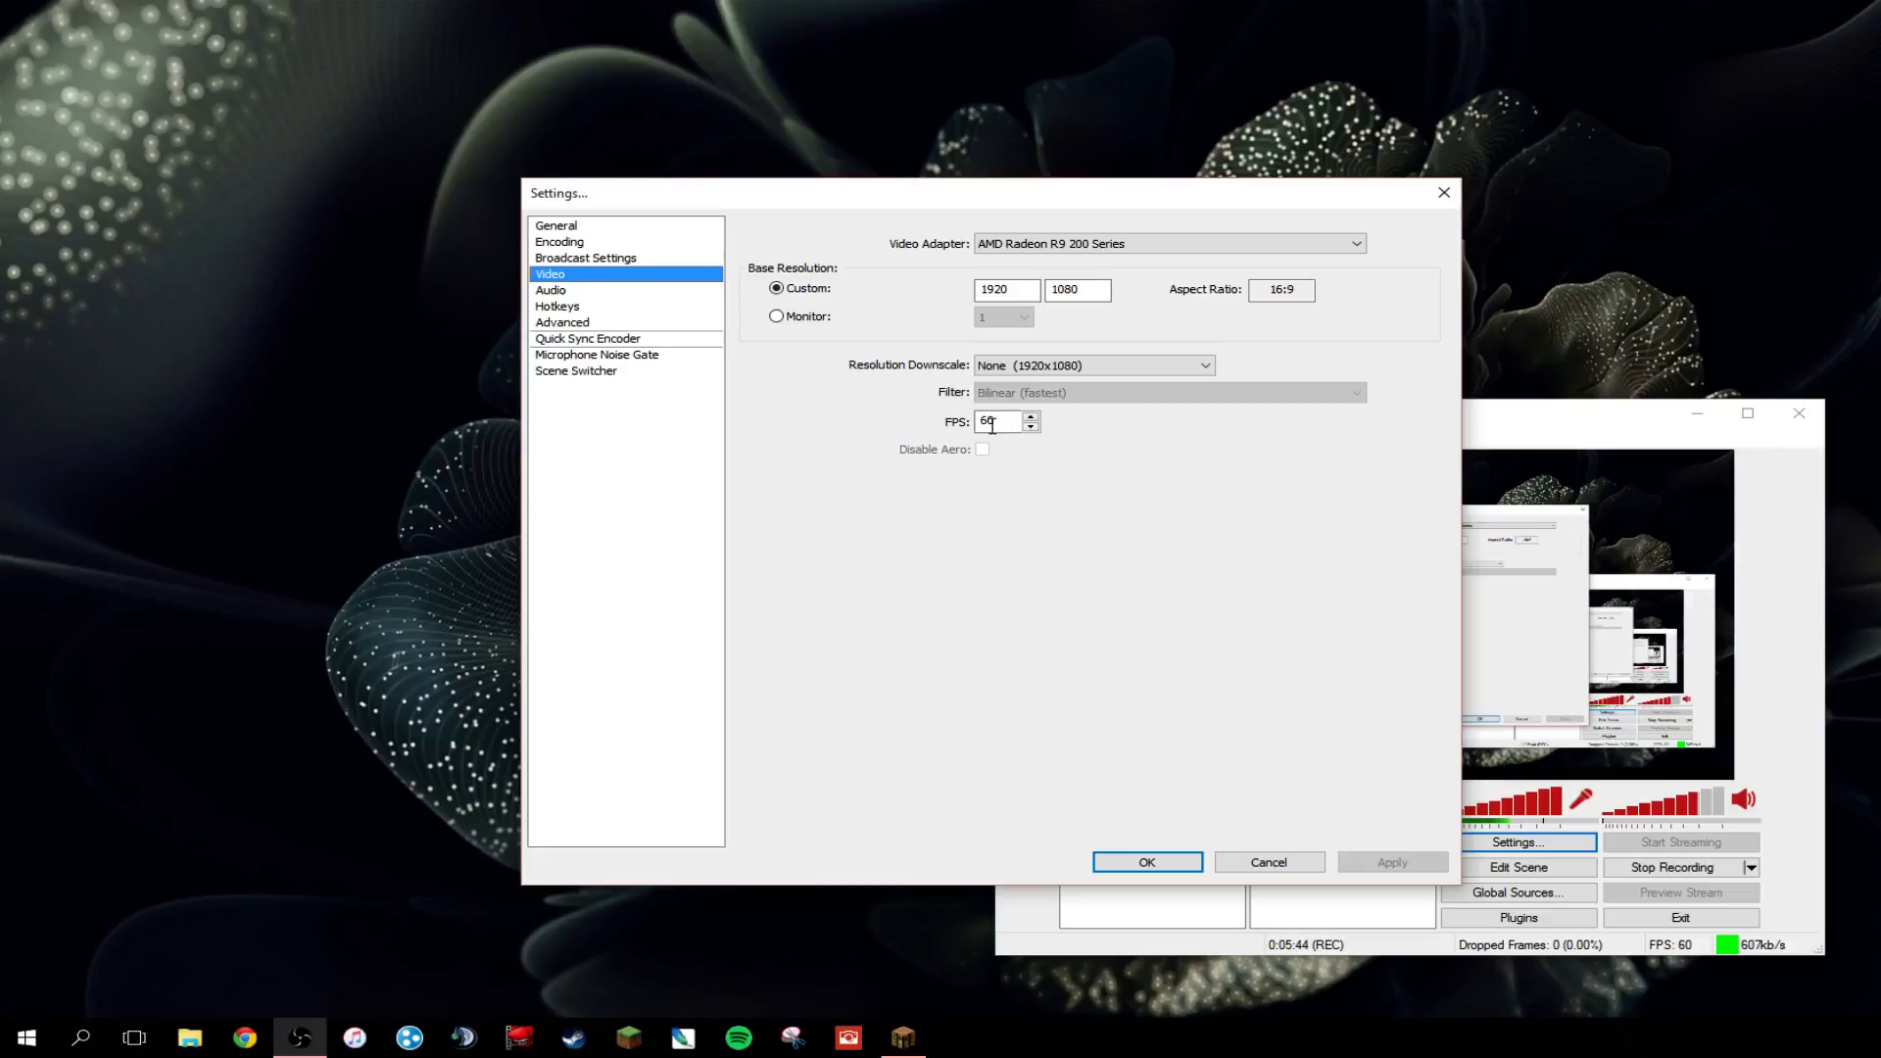
- Try an FPS of 120 in the video settings, then clear the value and apply
drag(1011, 418, 894, 408)
text(120)
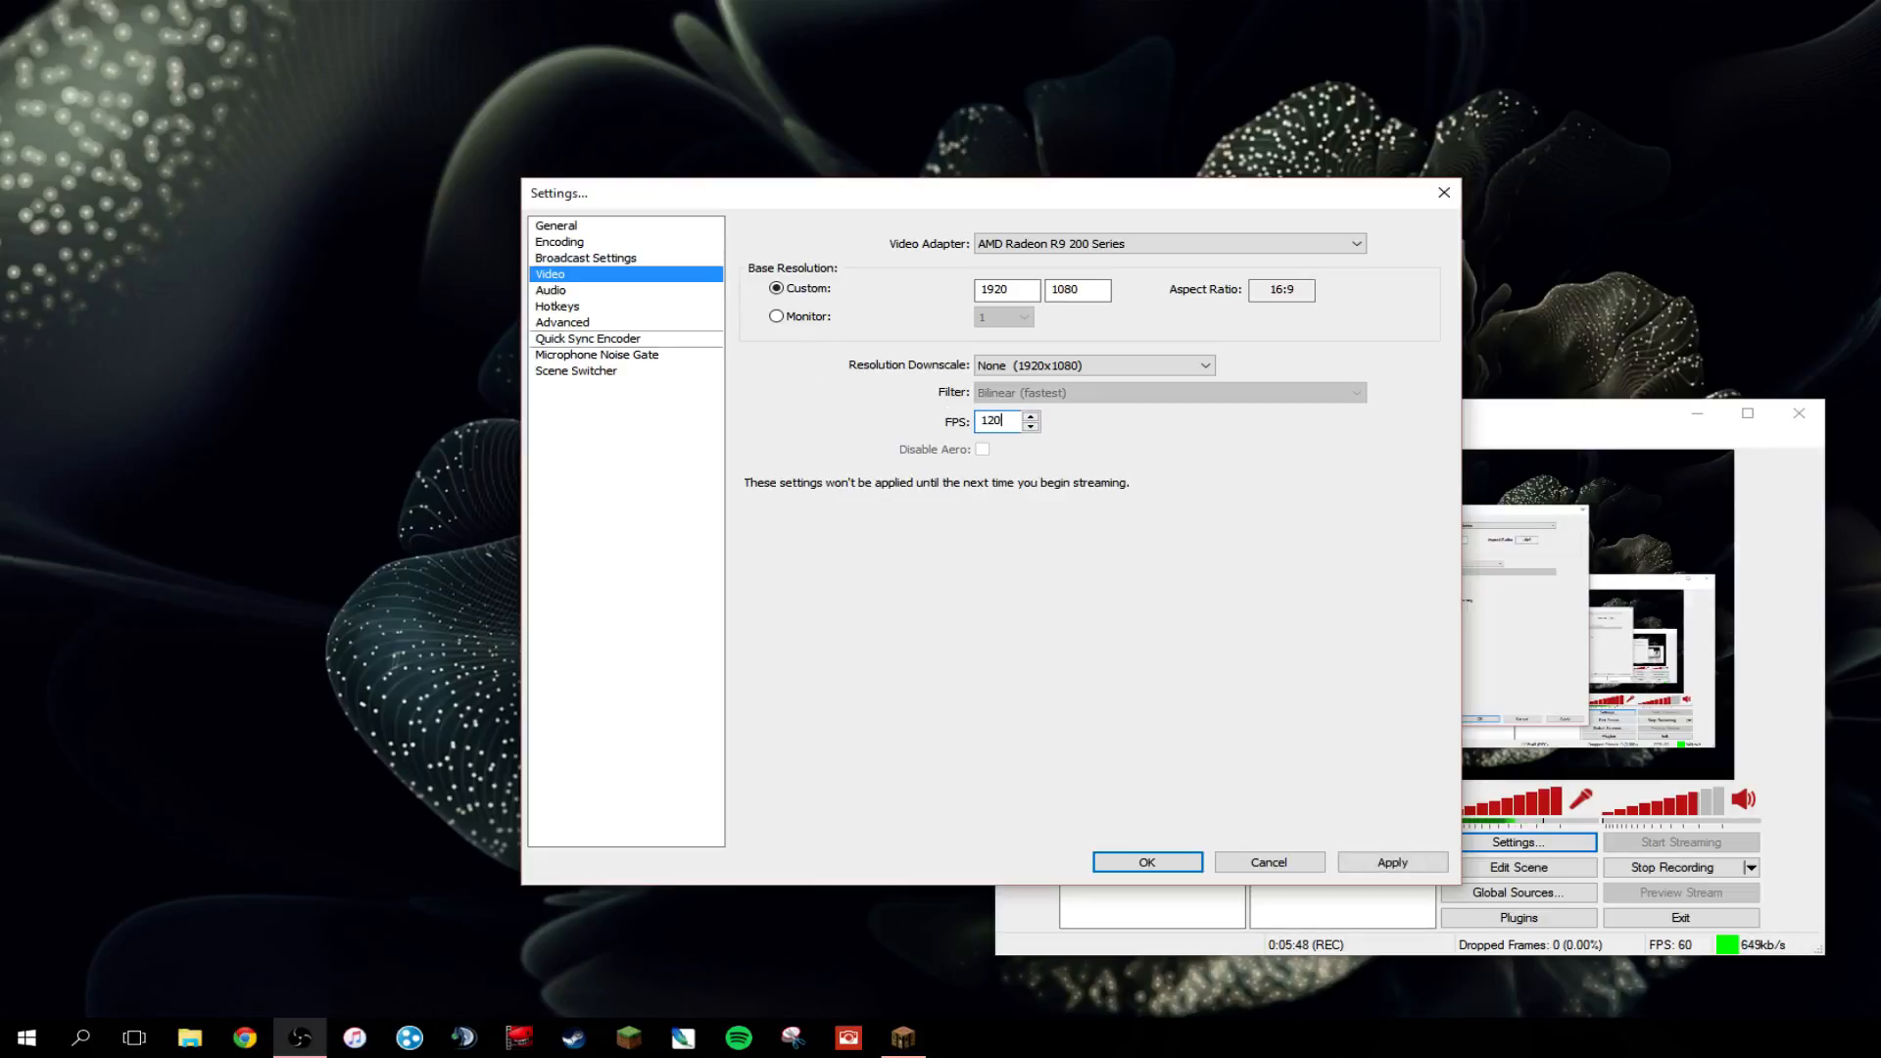
key(BackSpace)
key(BackSpace)
key(BackSpace)
click(1402, 863)
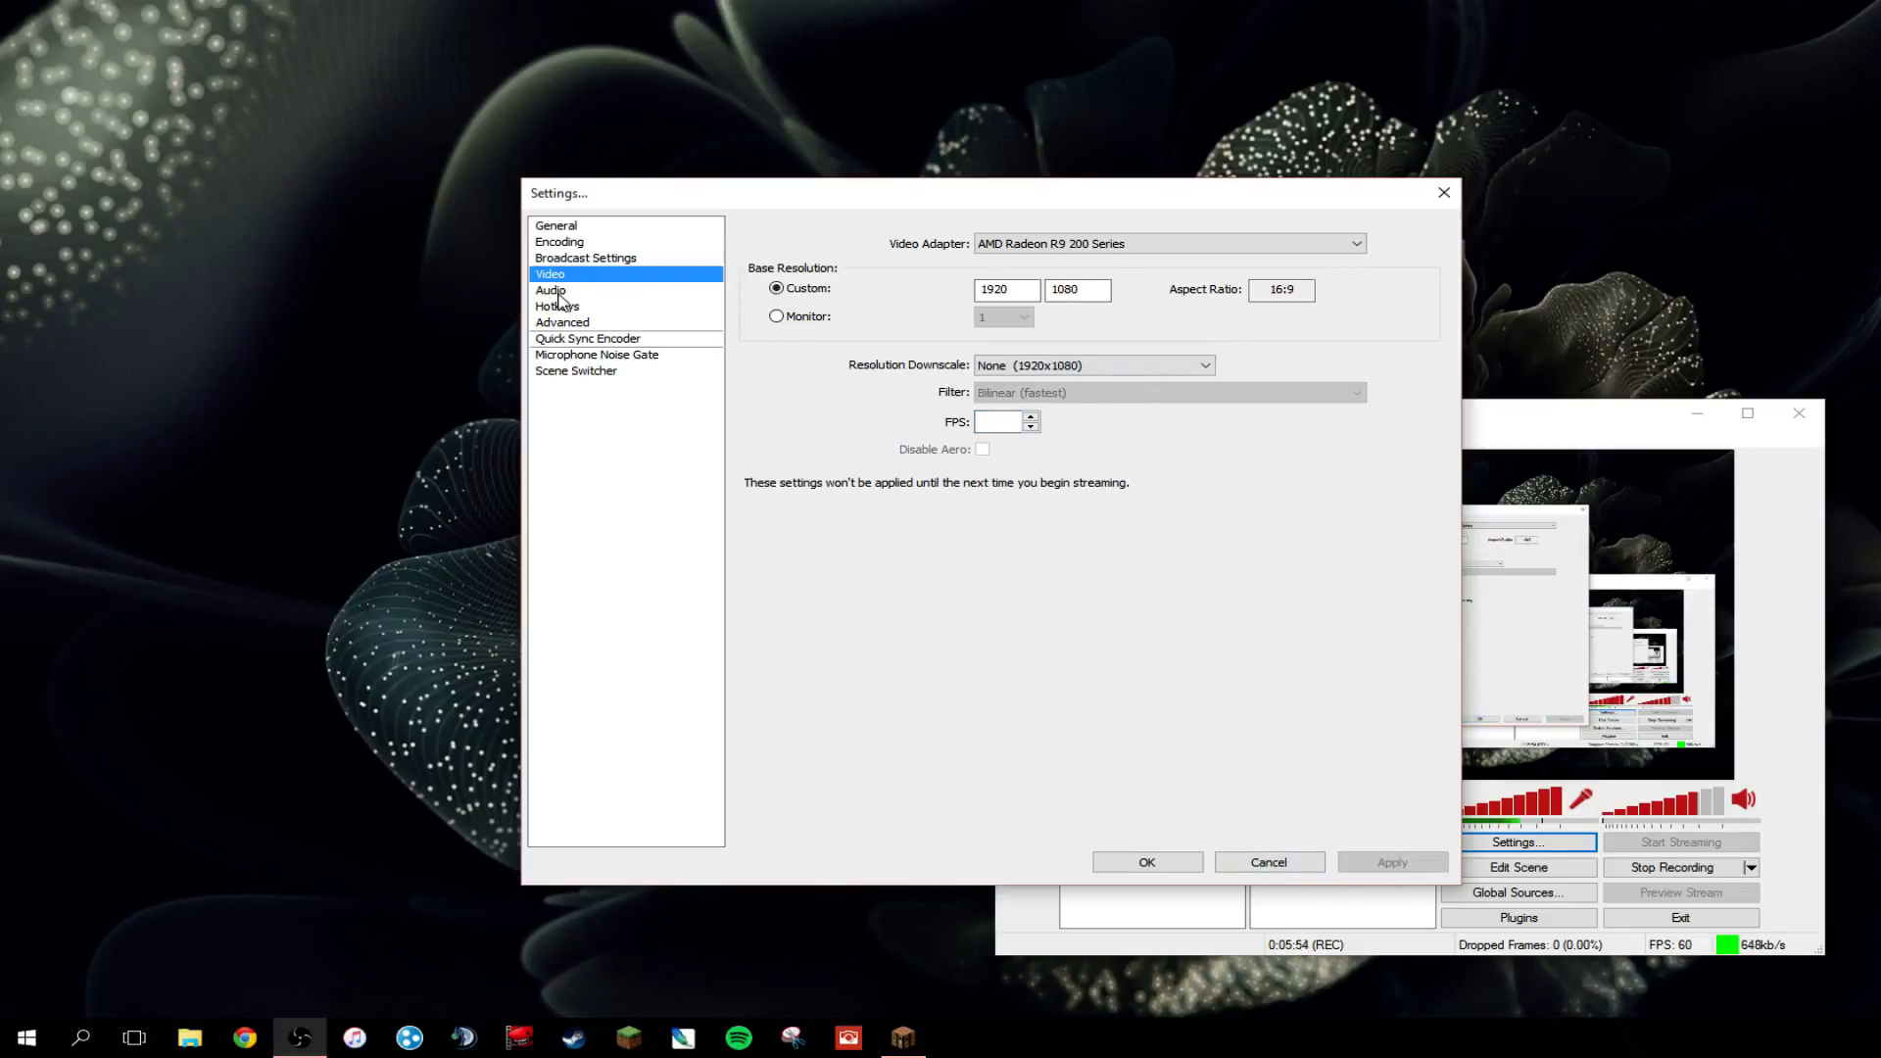
- Set the video FPS to 60 and apply the video settings
click(995, 422)
text(60)
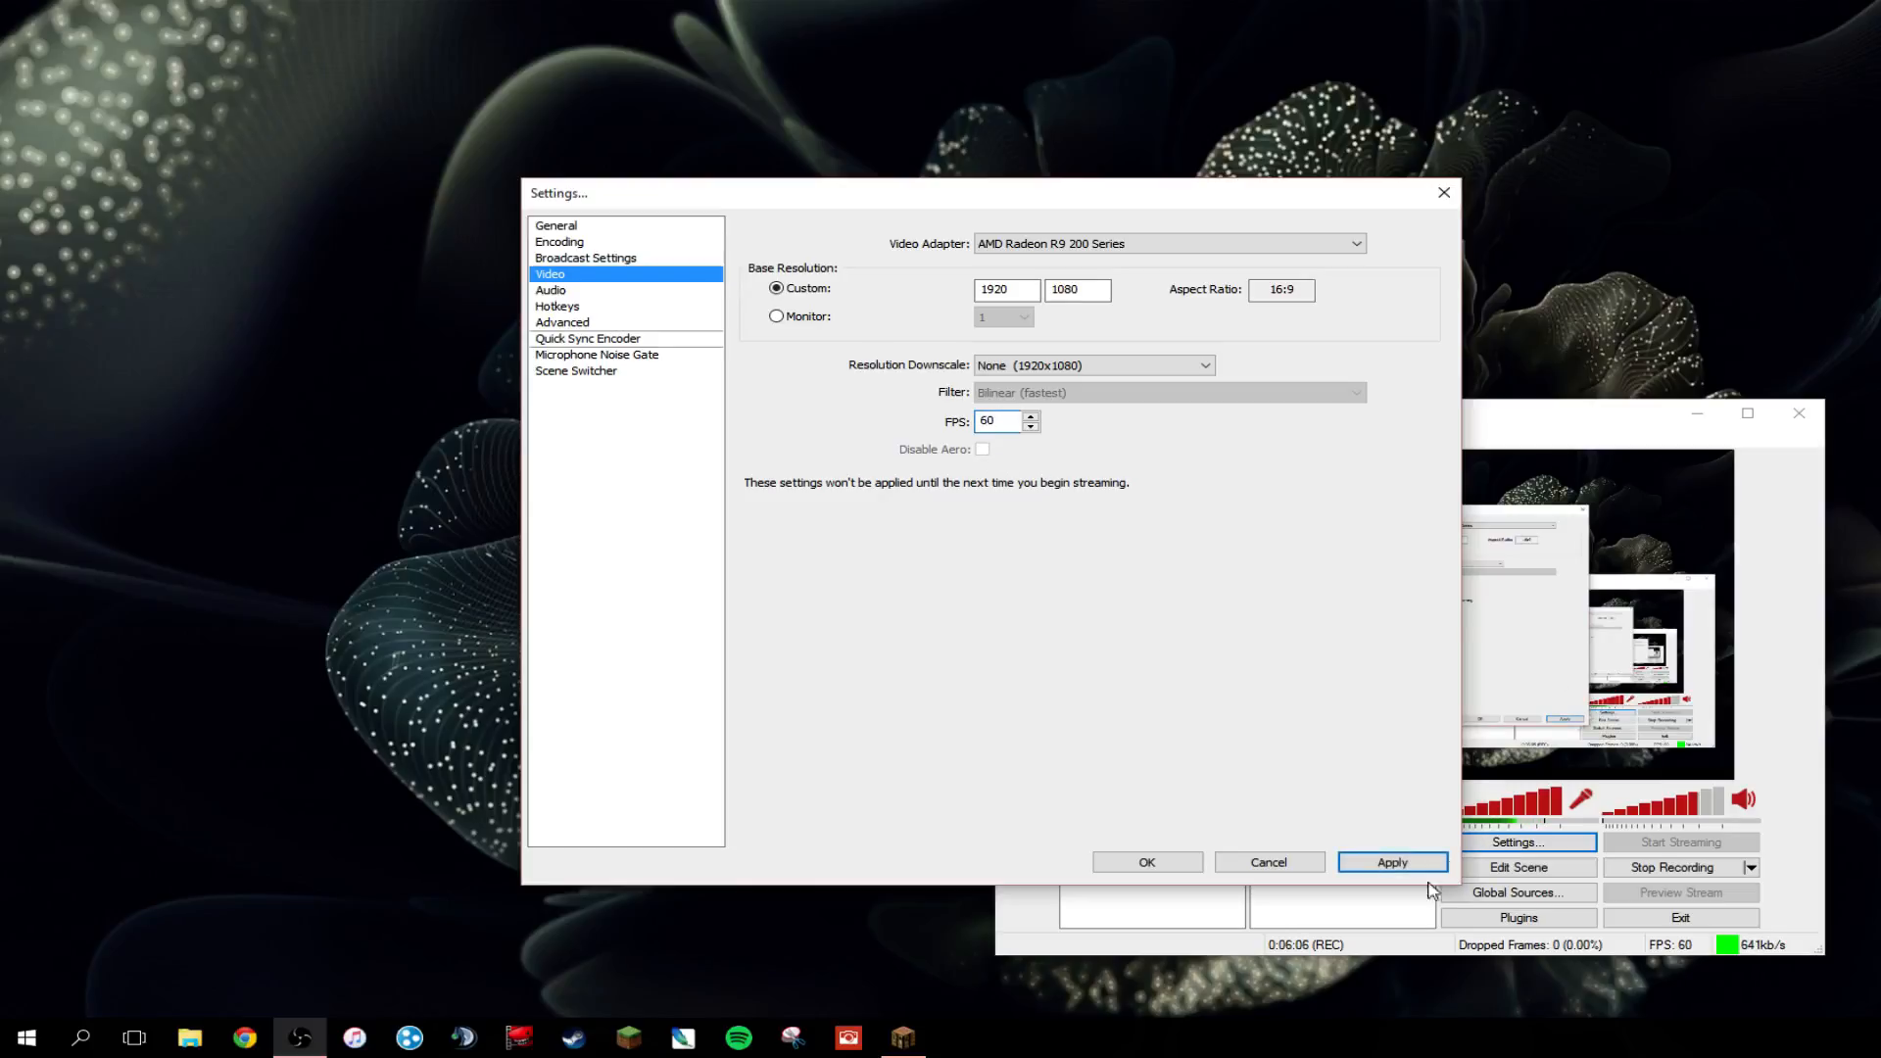
click(1405, 868)
- Look over the Quick Sync encoder, microphone noise gate and scene switcher settings
click(610, 339)
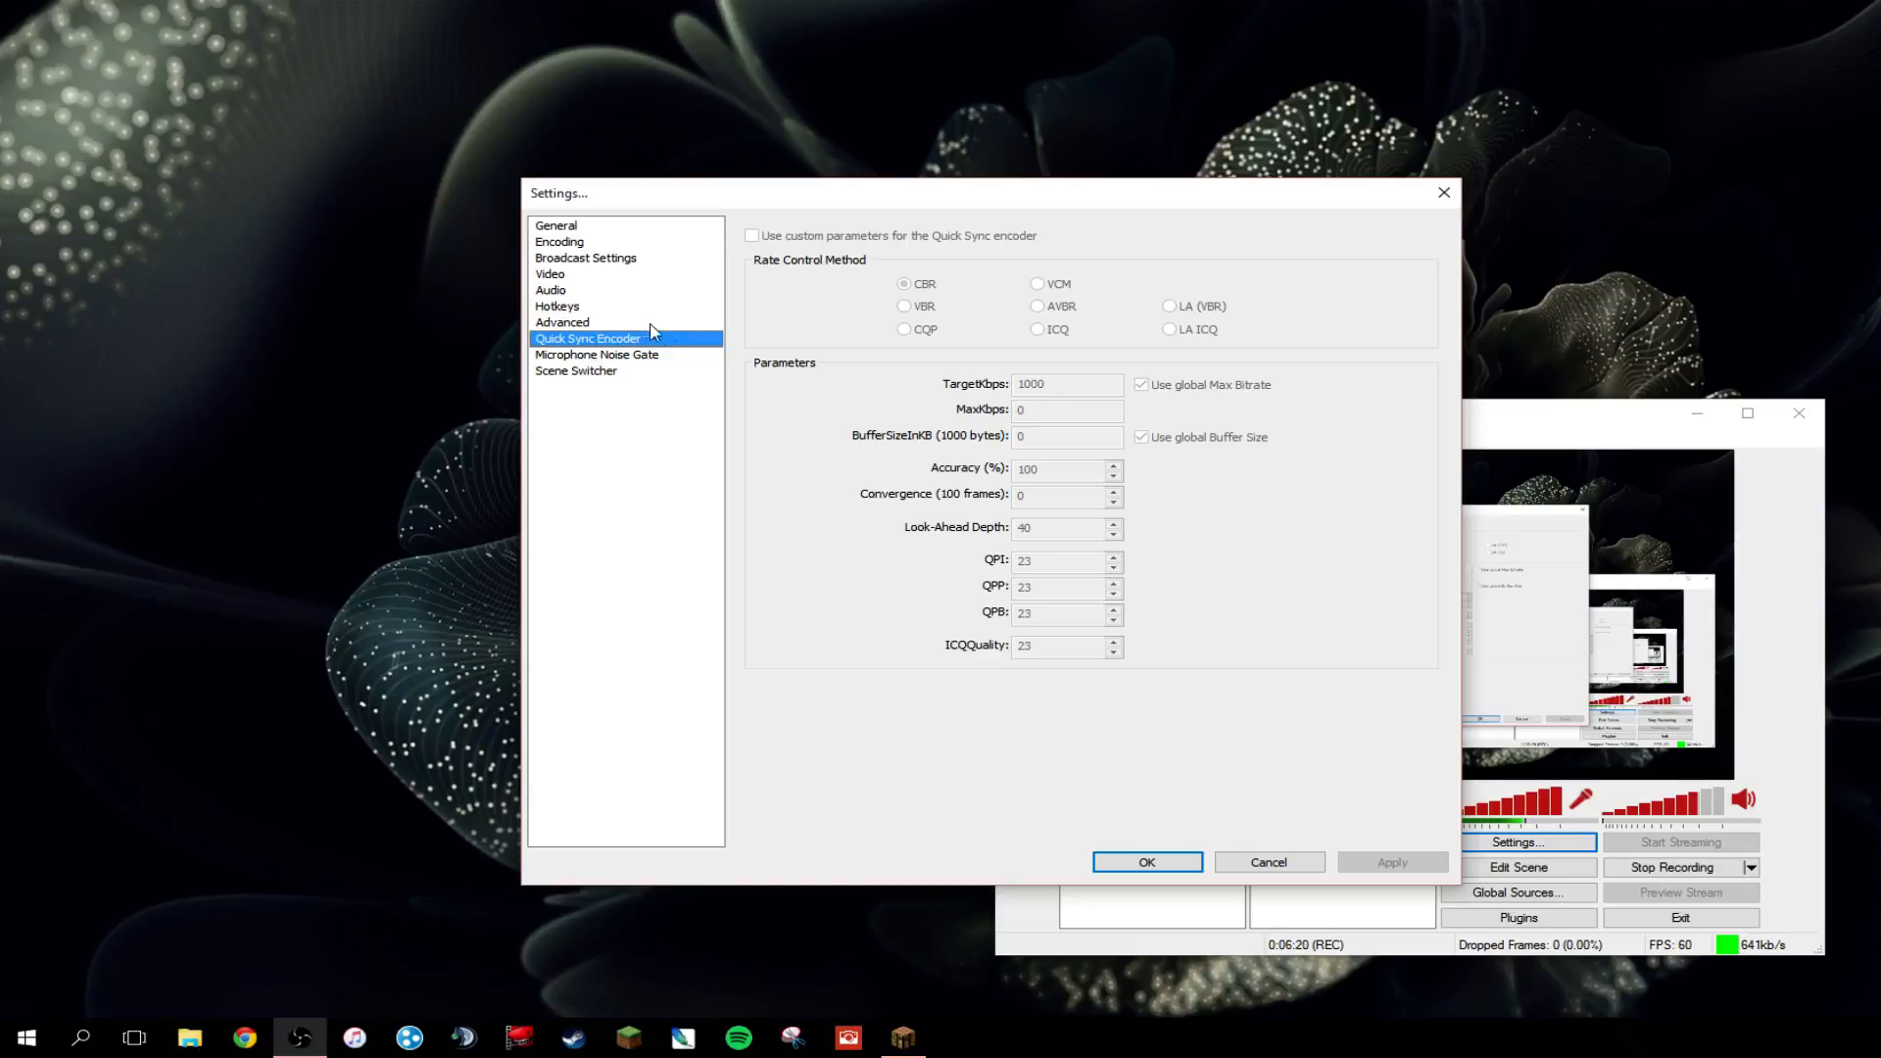
click(675, 356)
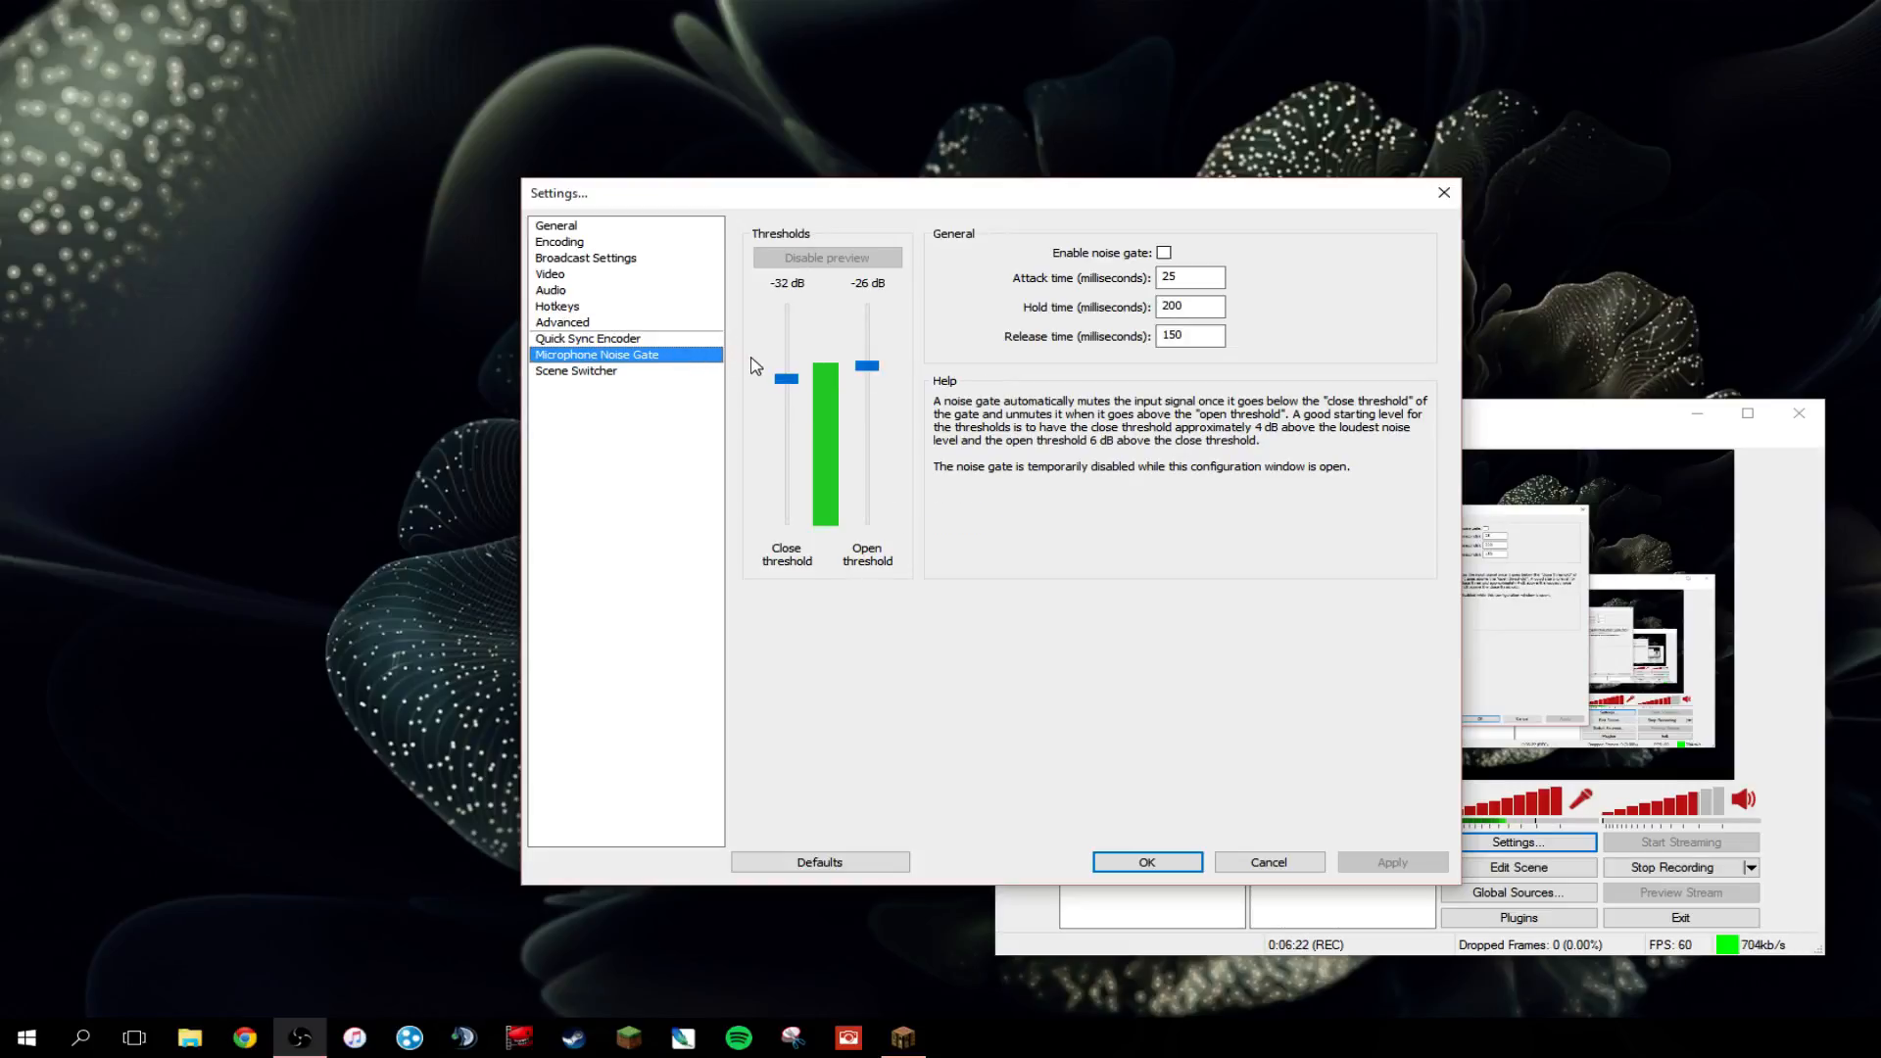
click(578, 373)
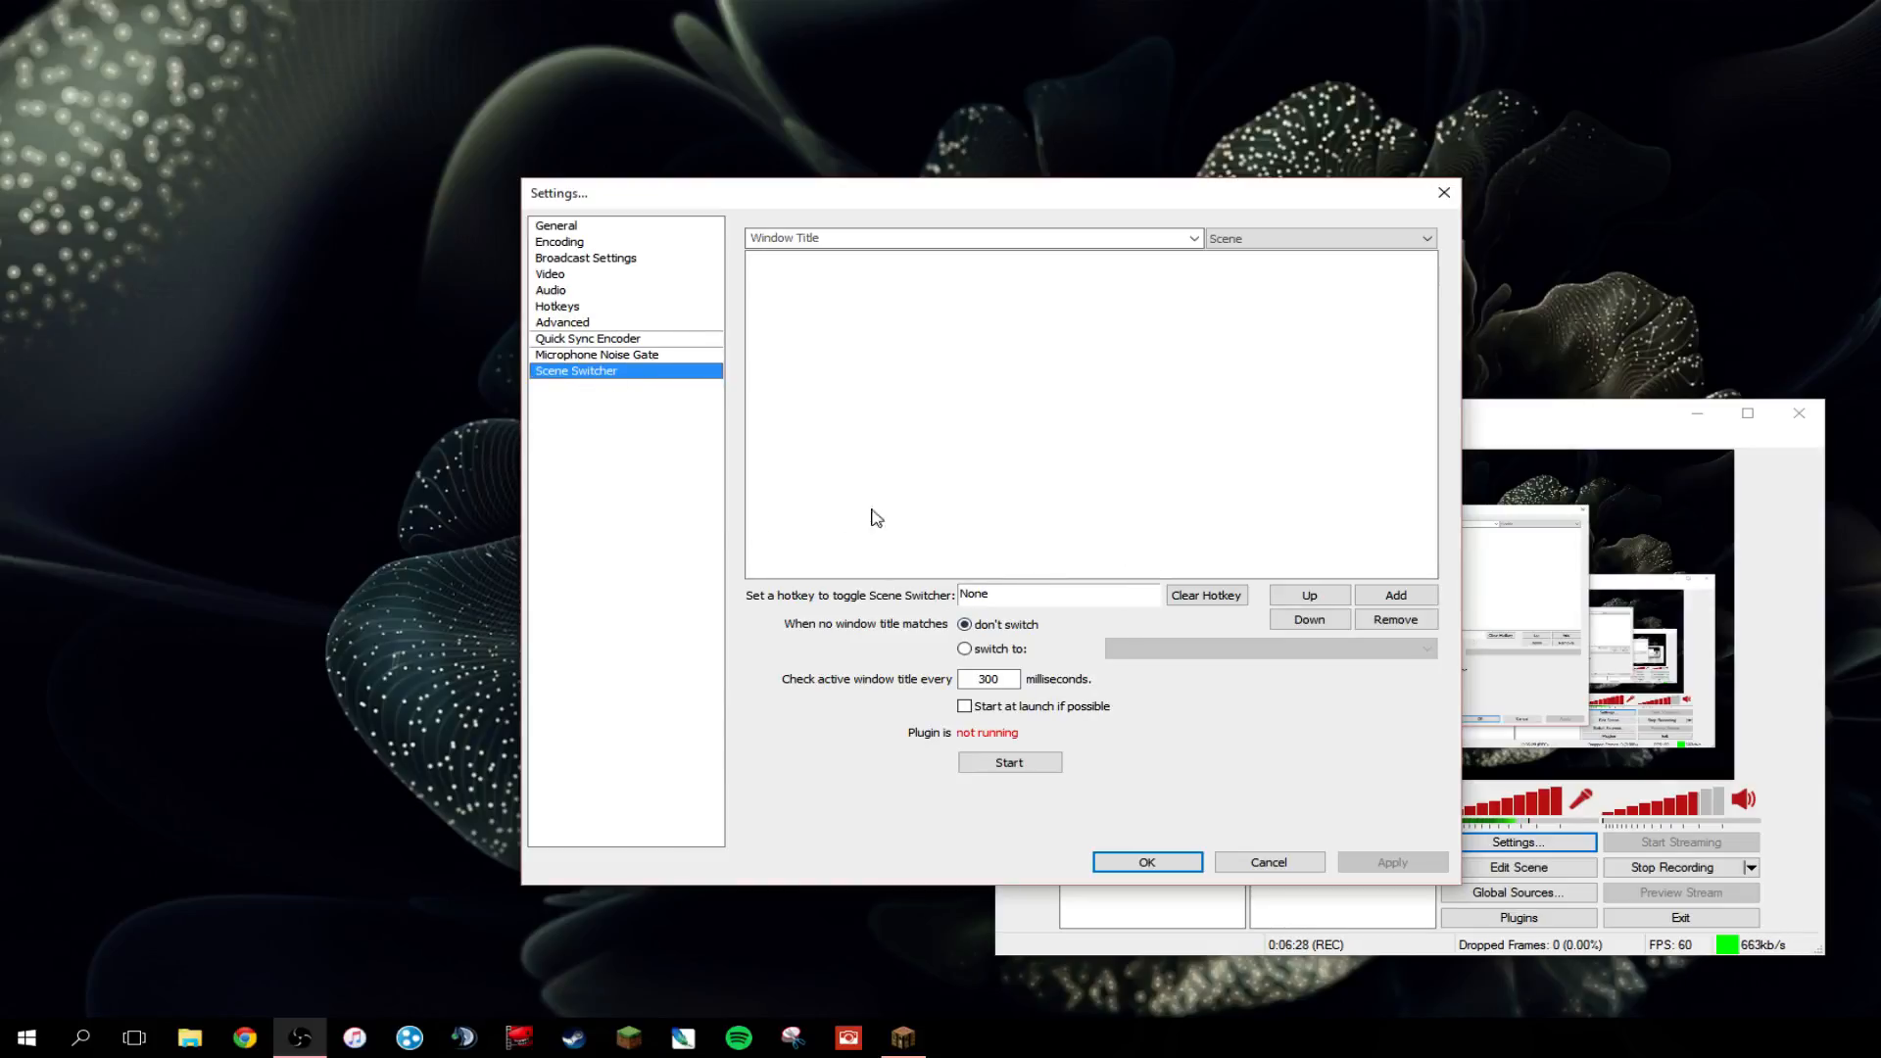
- Check the custom x264 encoder settings in the advanced settings, and go back through the hotkey and audio settings to the video settings
click(591, 326)
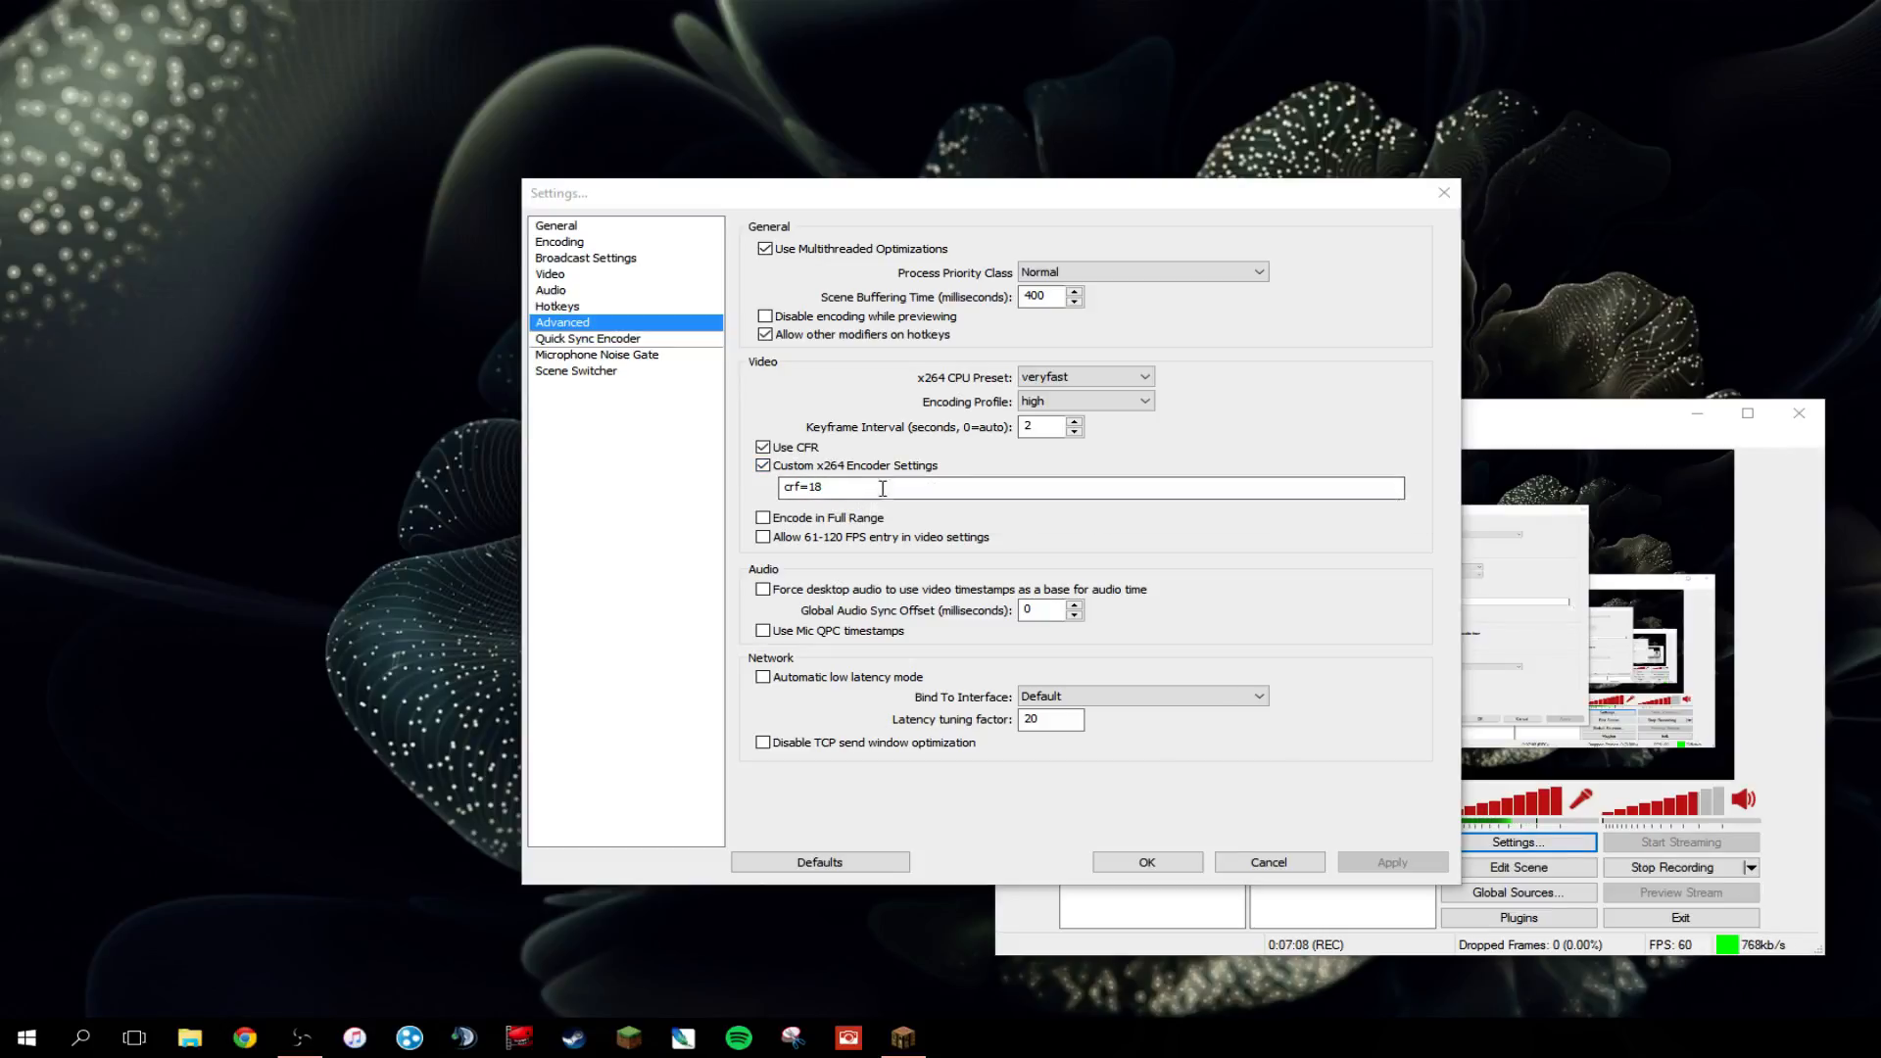
click(837, 492)
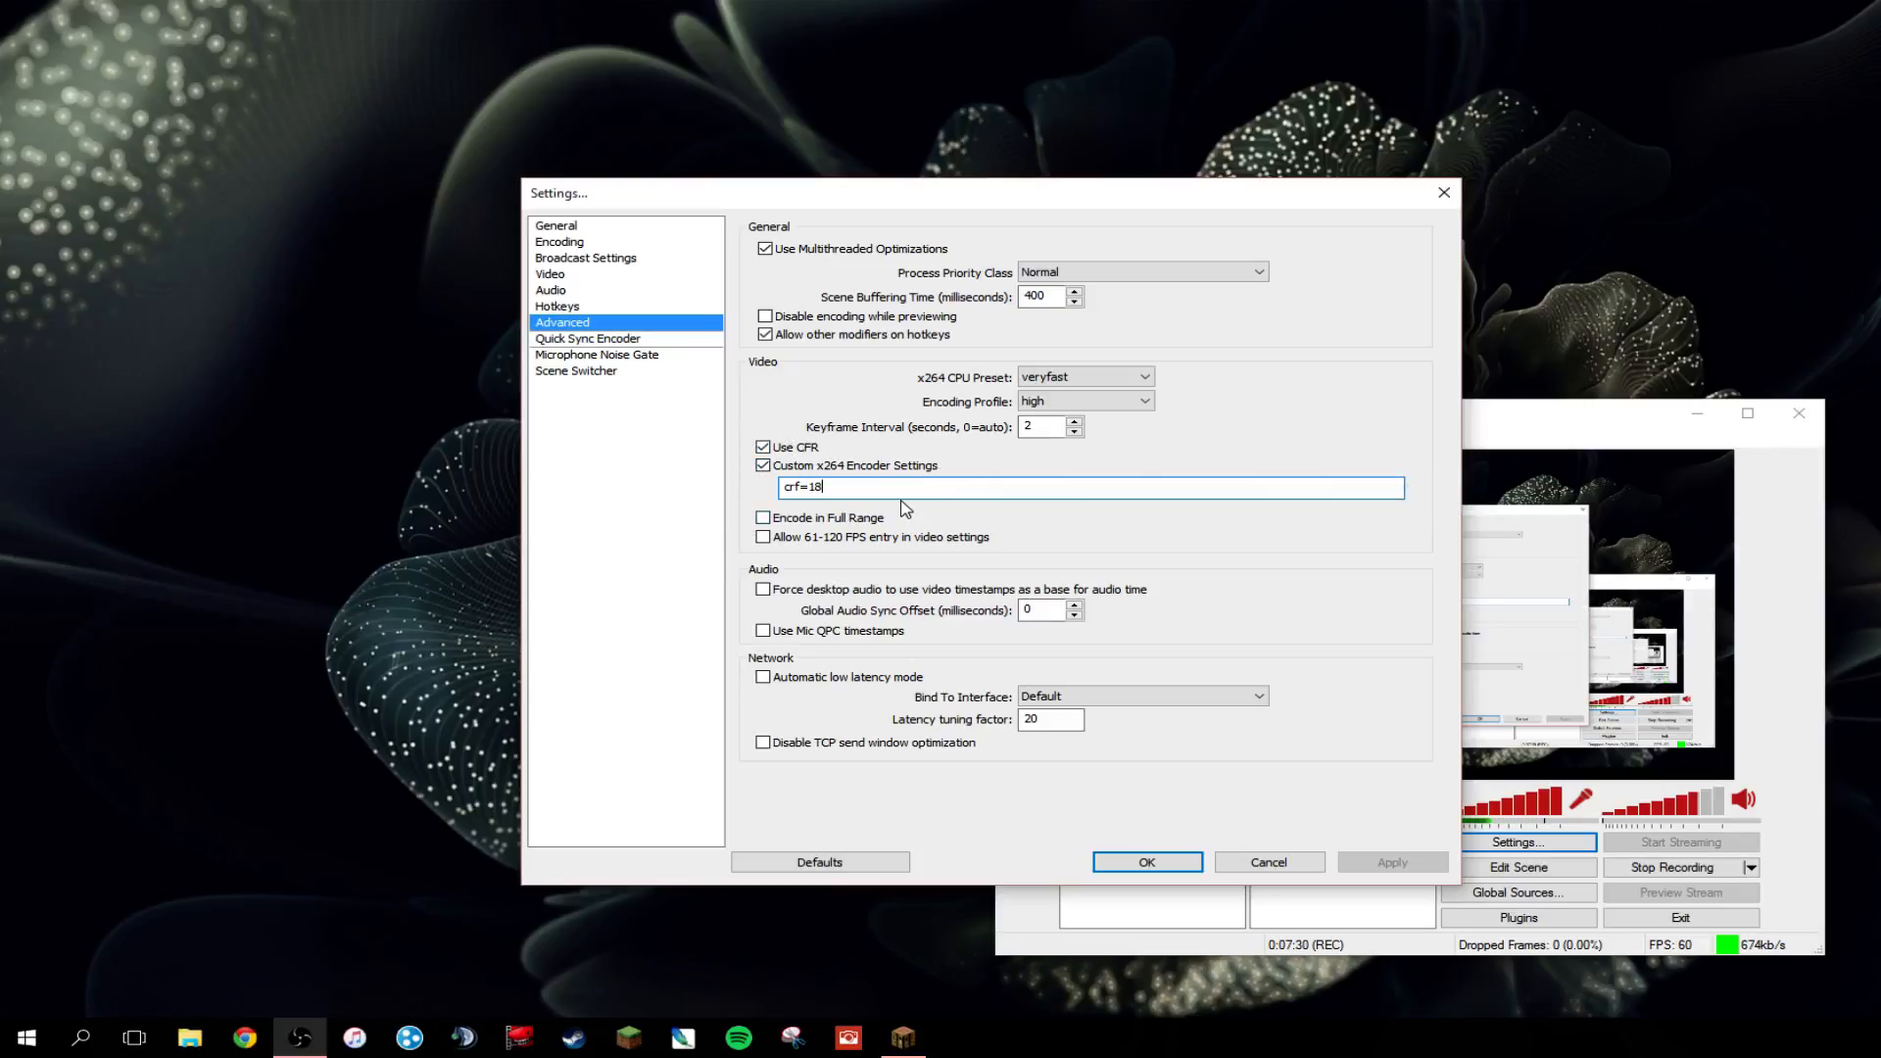
click(556, 307)
click(571, 293)
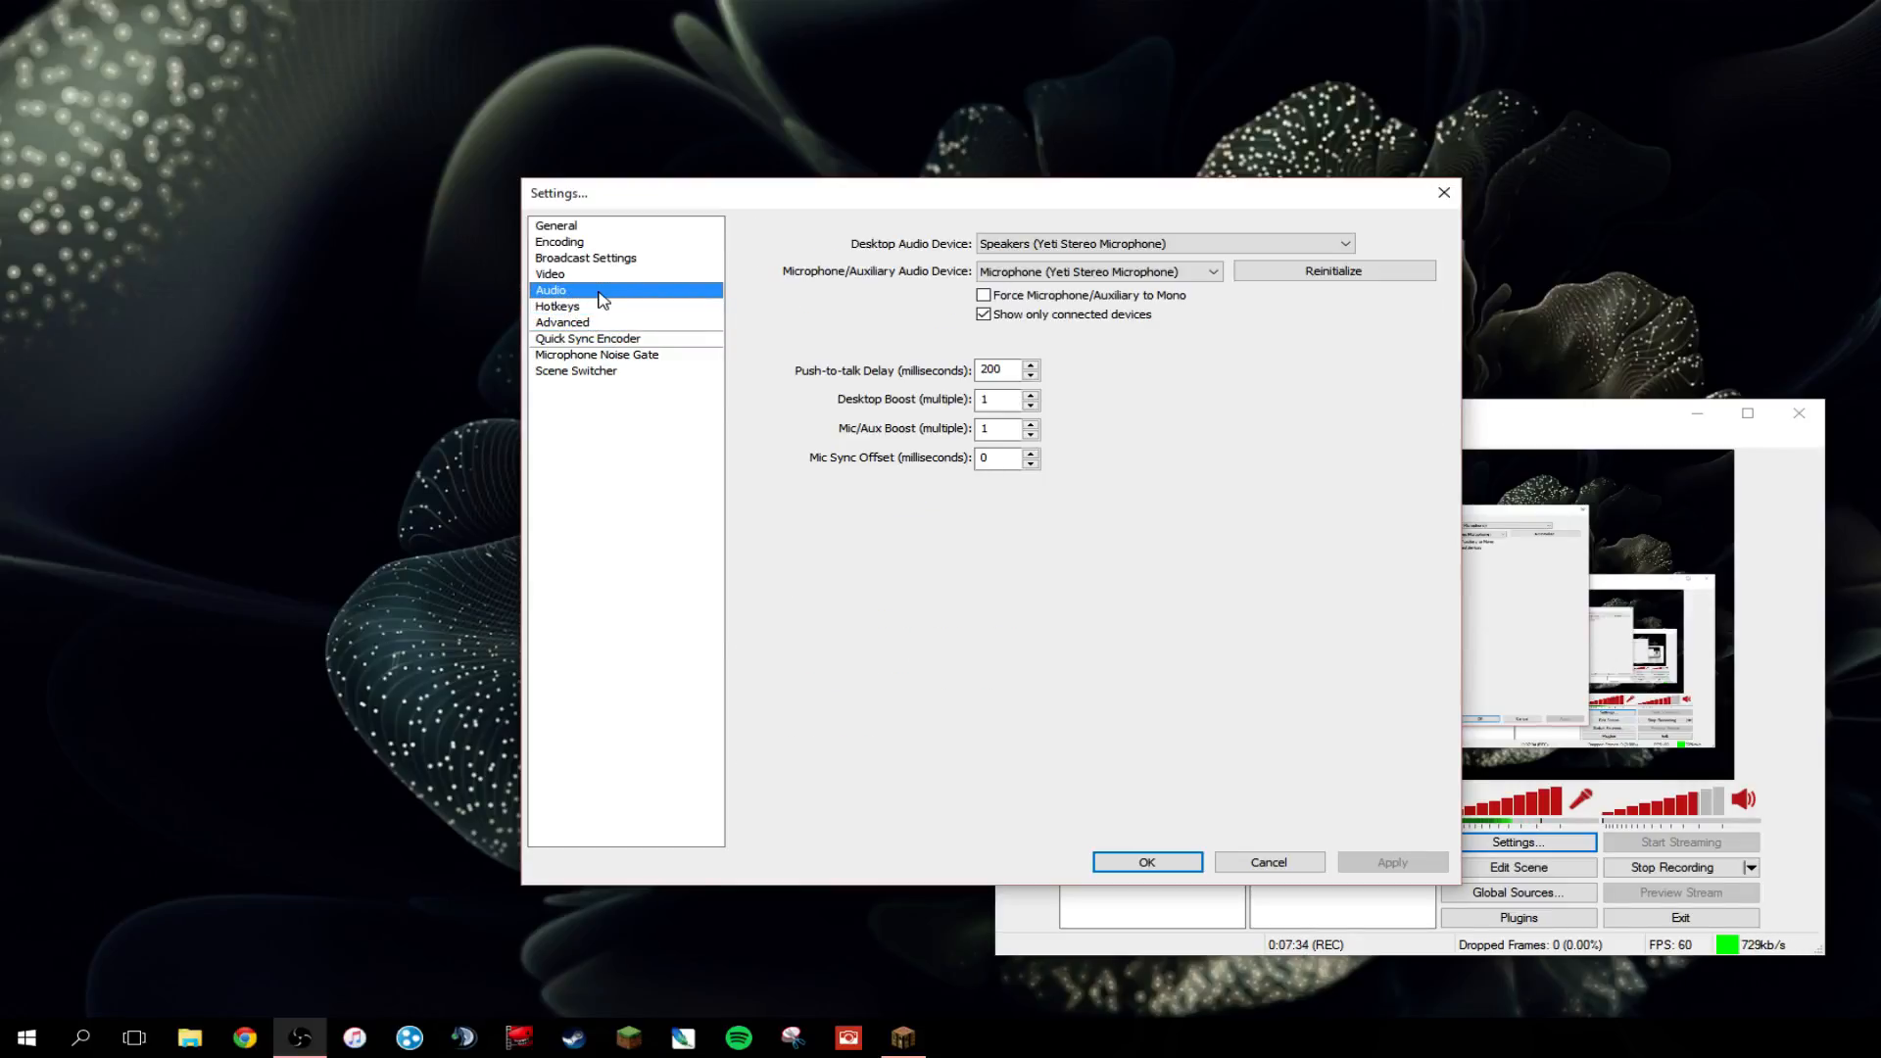
click(614, 278)
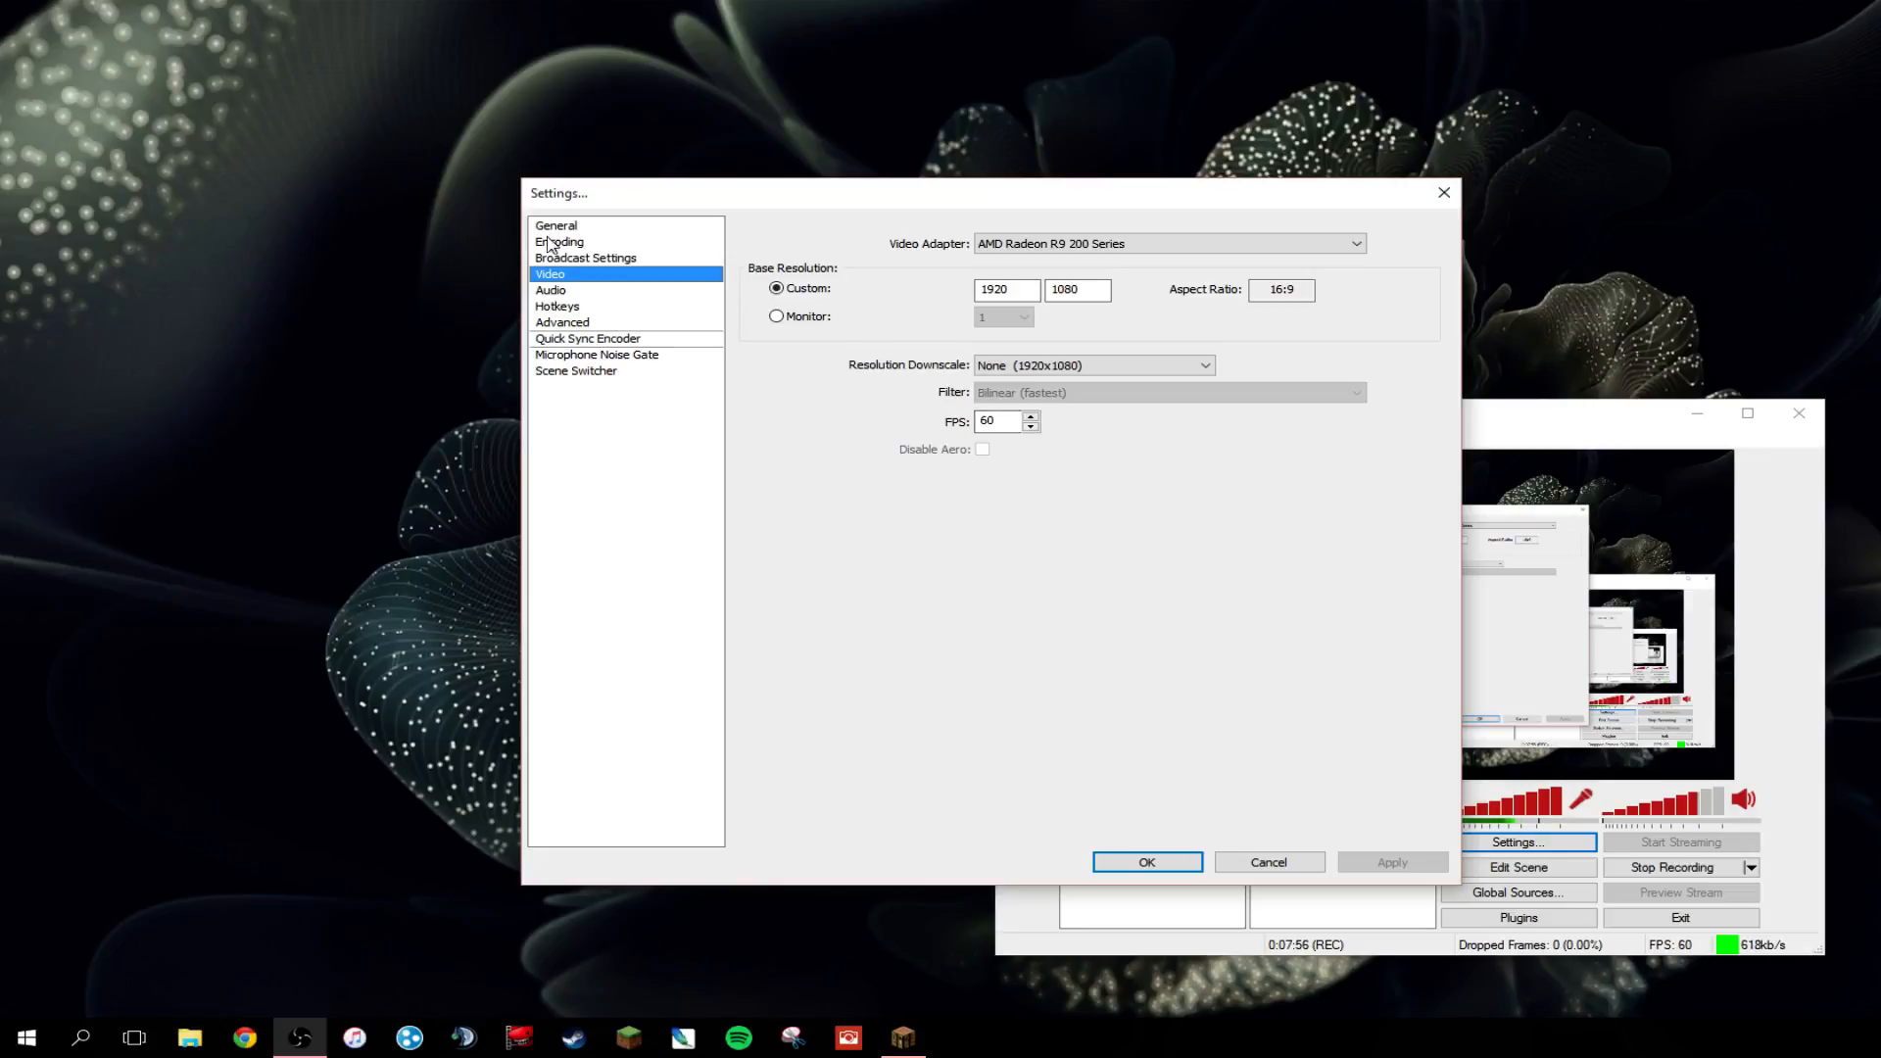
- In the encoding settings, select 8 as the quality balance for the x264 encoder
click(595, 242)
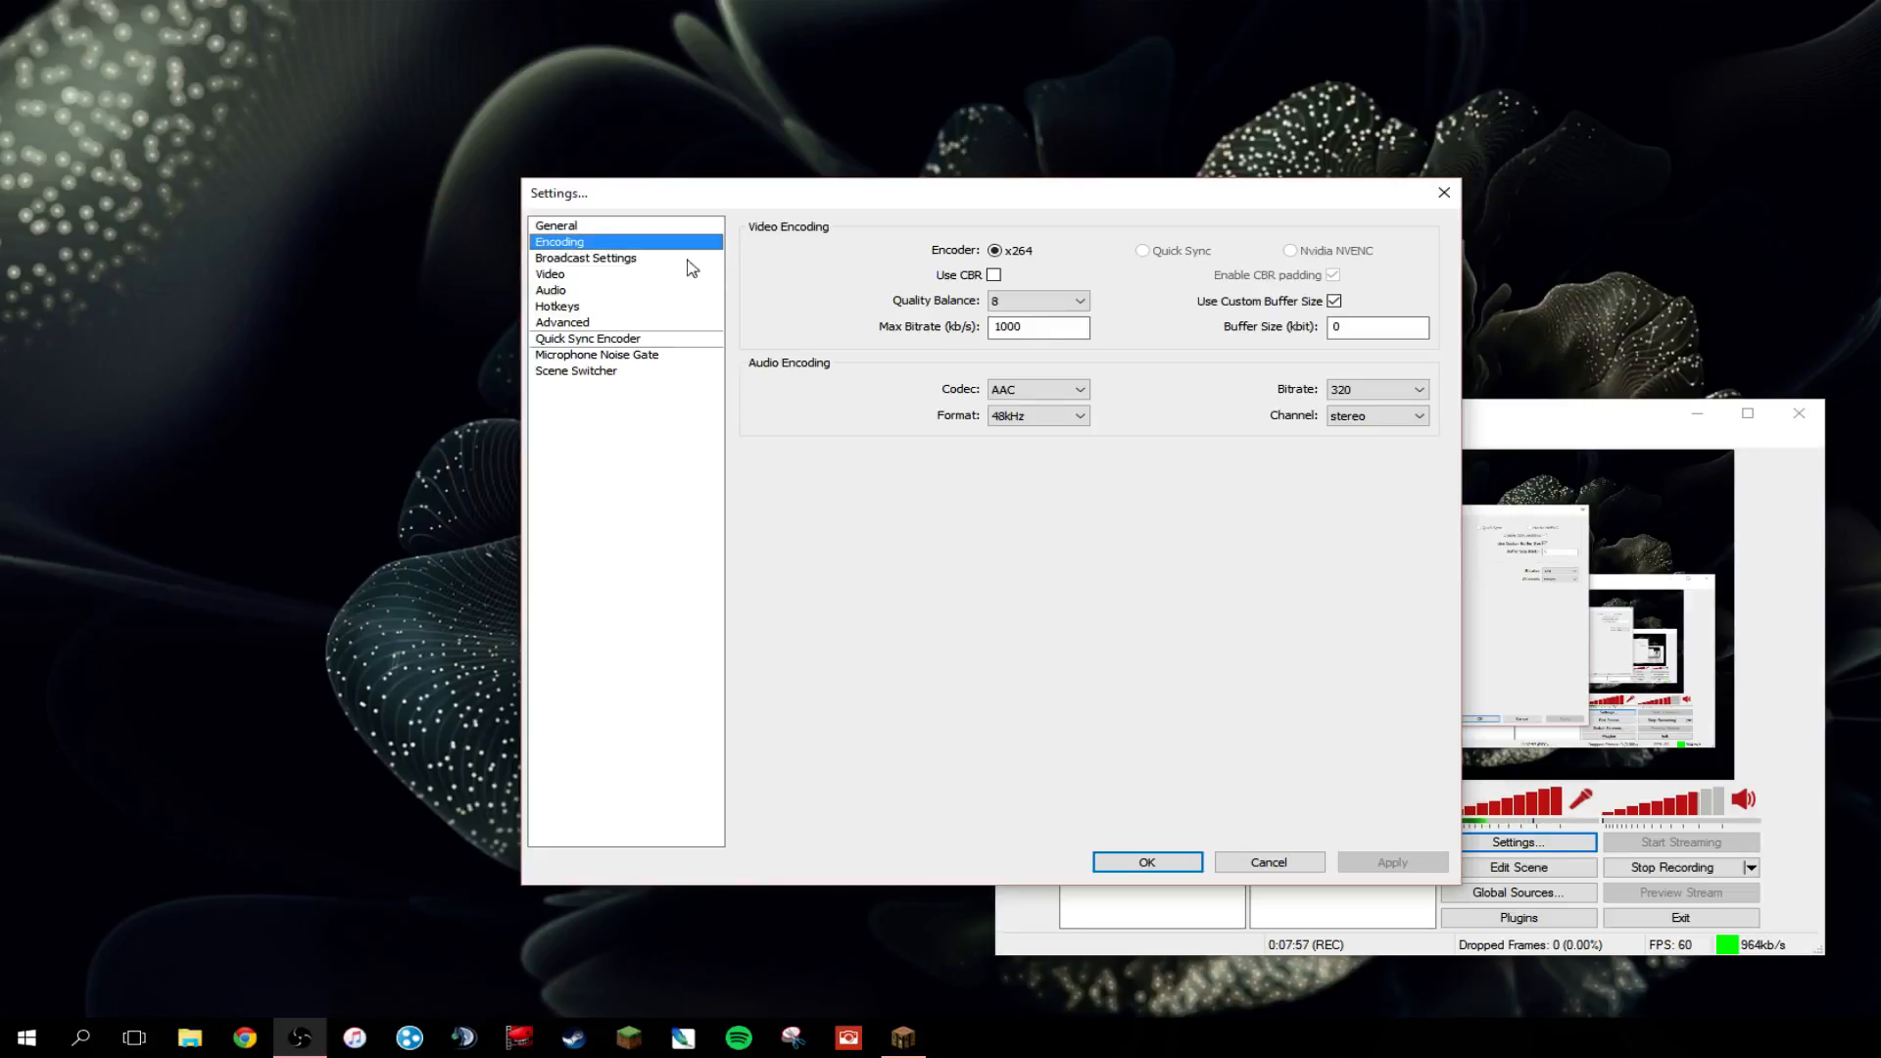
click(1046, 300)
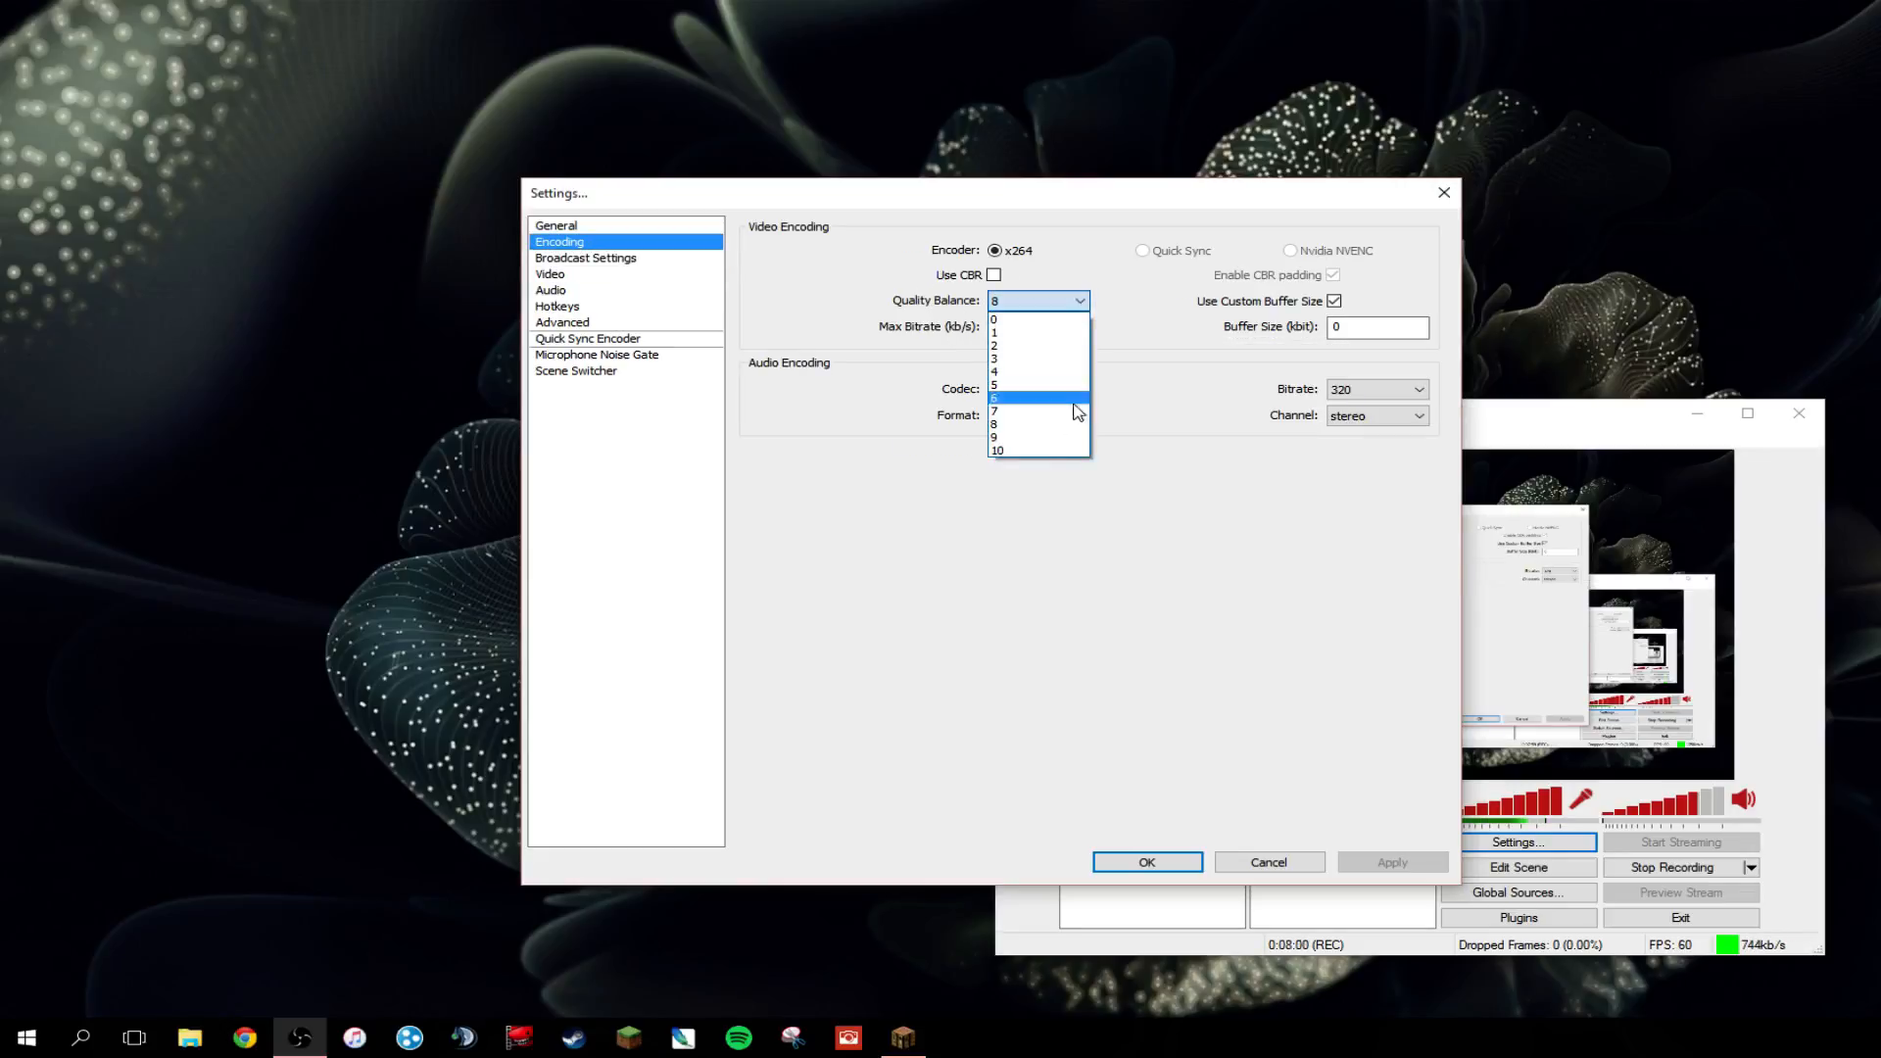
click(1051, 424)
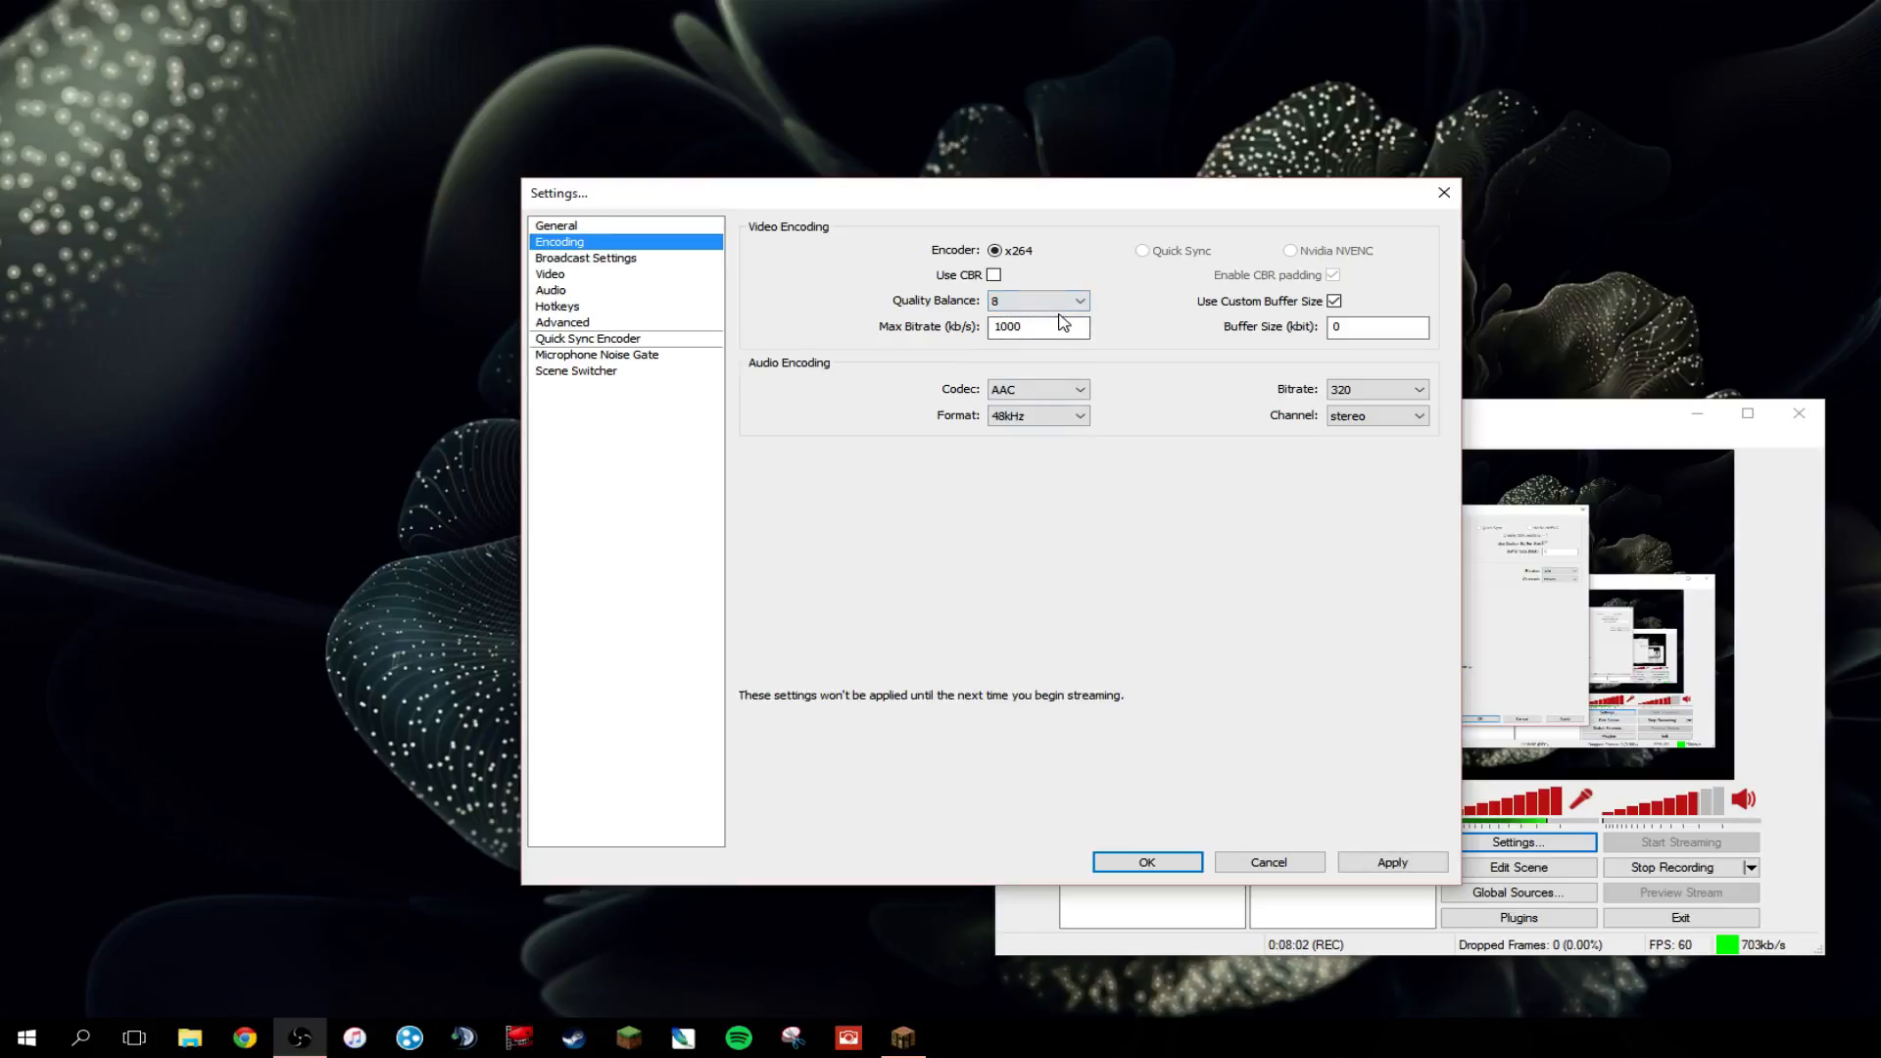
- Switch CBR on to compare, switch it back off, and accept the settings to close the dialog
mouse_move(1046, 307)
click(994, 277)
click(995, 277)
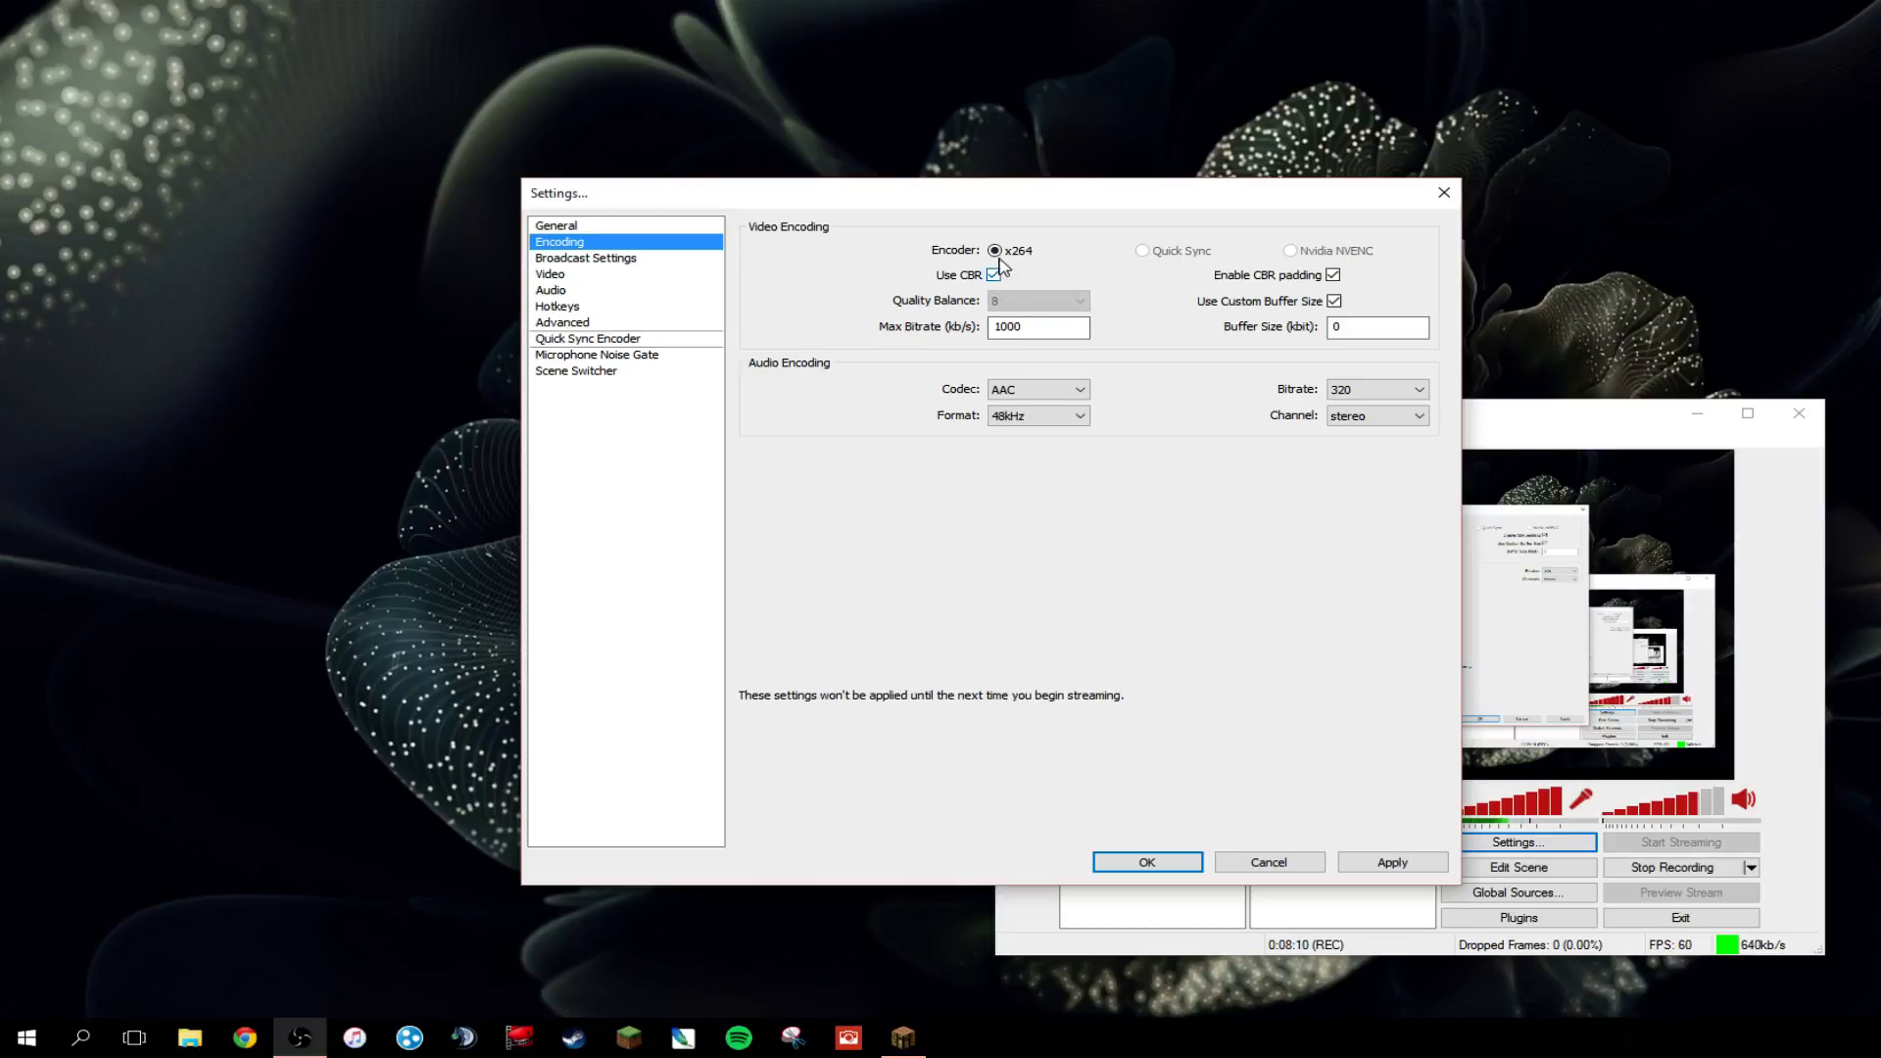
click(994, 277)
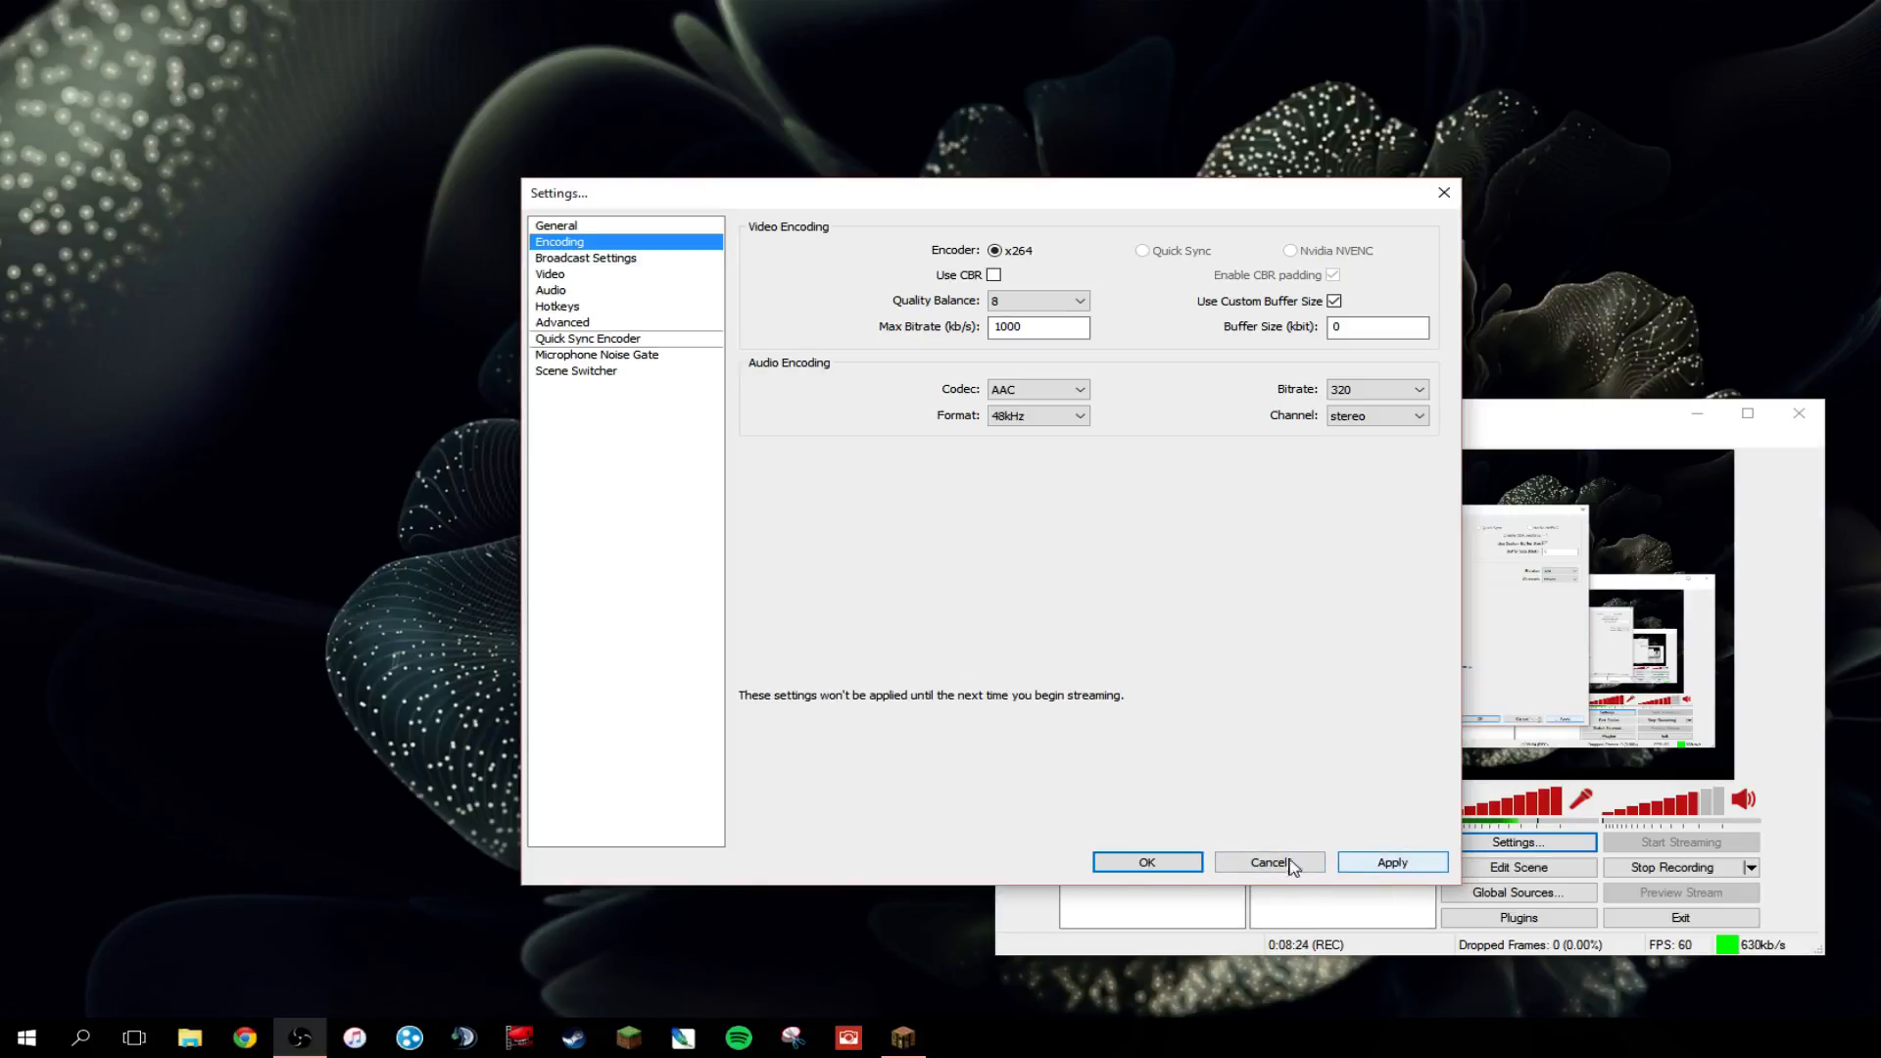
click(1142, 862)
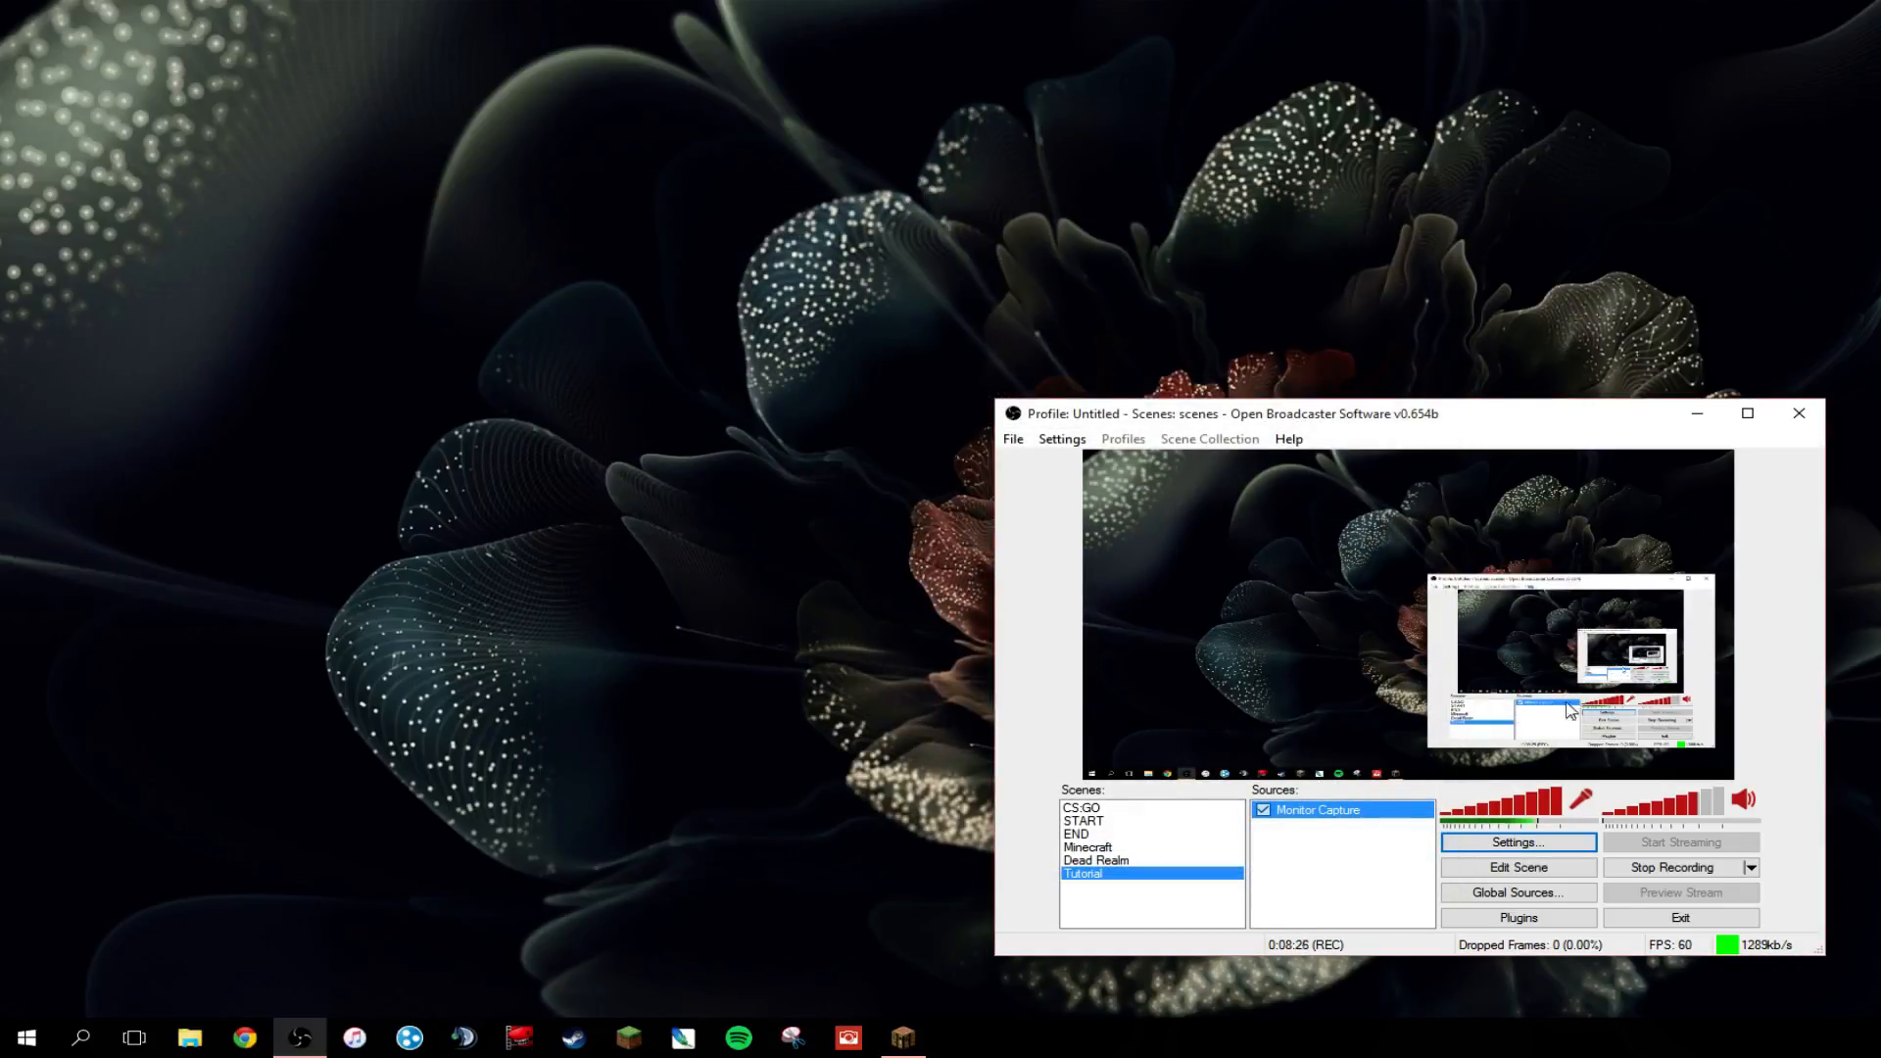